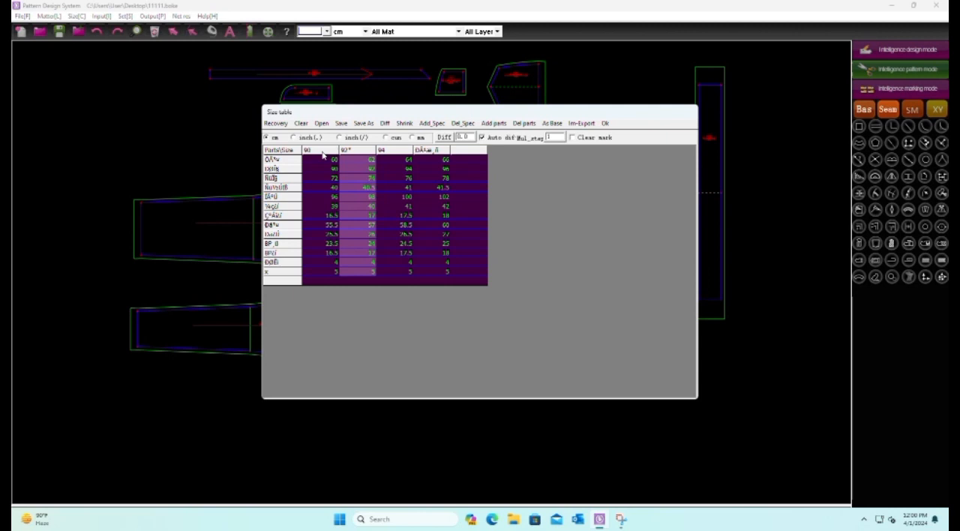
# Clear the name of the first size in the size table and insert a new size column before it
pyautogui.doubleClick(323, 152)
pyautogui.rightClick(323, 152)
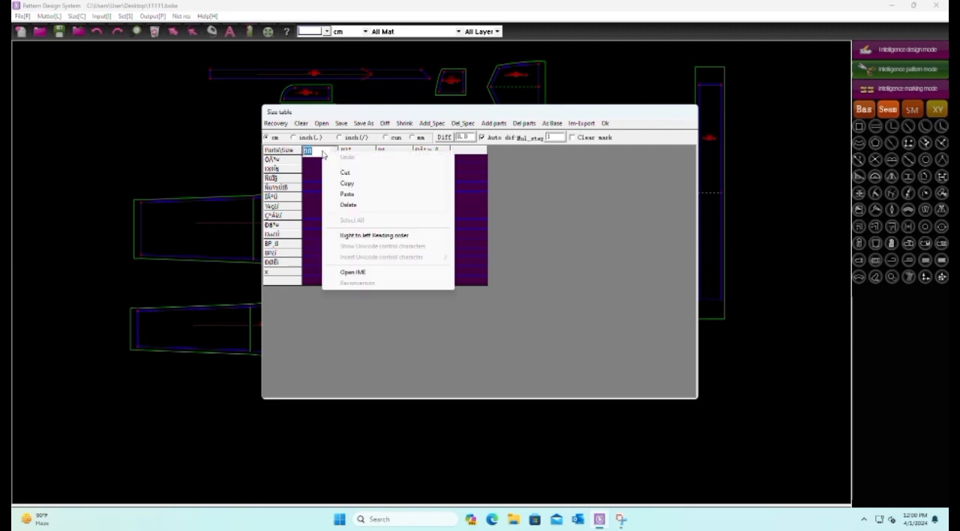
pyautogui.click(330, 204)
pyautogui.rightClick(310, 150)
pyautogui.click(308, 181)
pyautogui.click(308, 182)
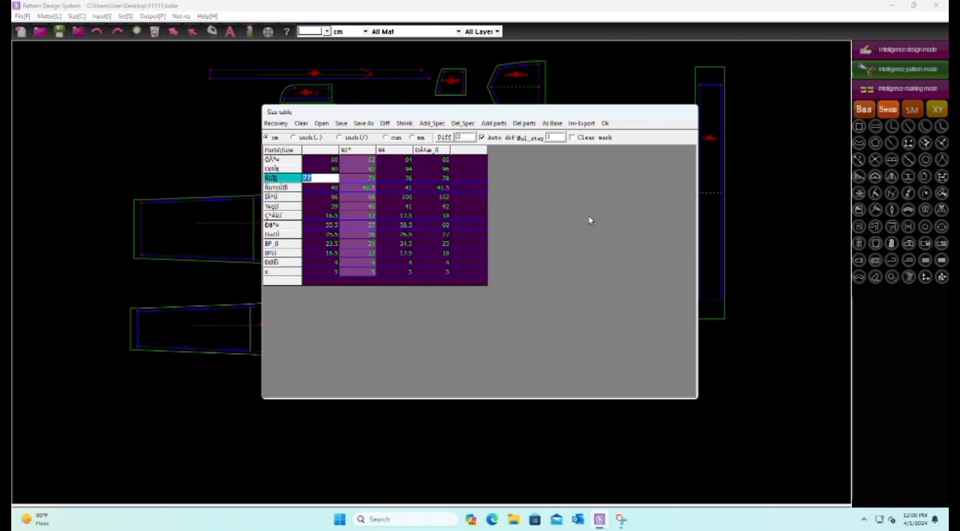
pyautogui.click(468, 216)
pyautogui.rightClick(323, 149)
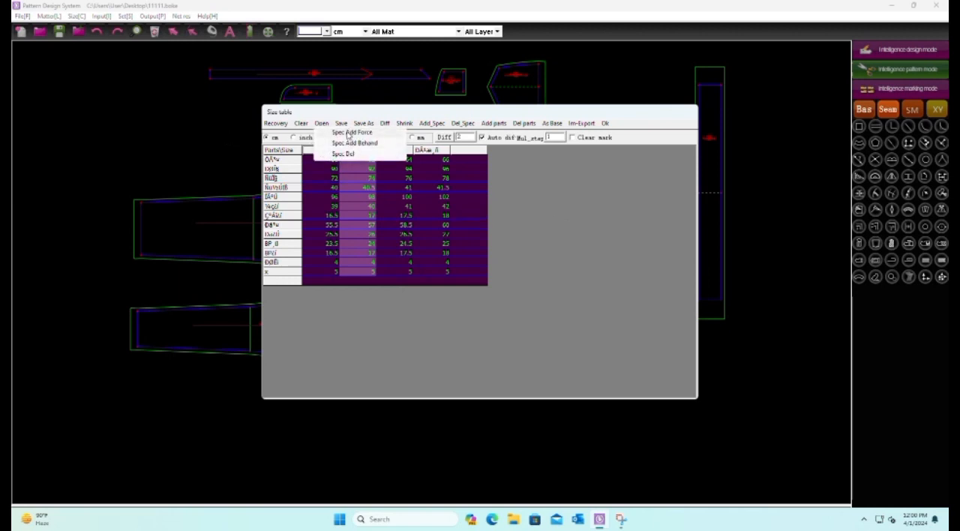
pyautogui.click(350, 133)
# Name the five size columns 28, 30, 32, 34 and 36 in order, and save the pattern file
pyautogui.click(321, 151)
pyautogui.write('78')
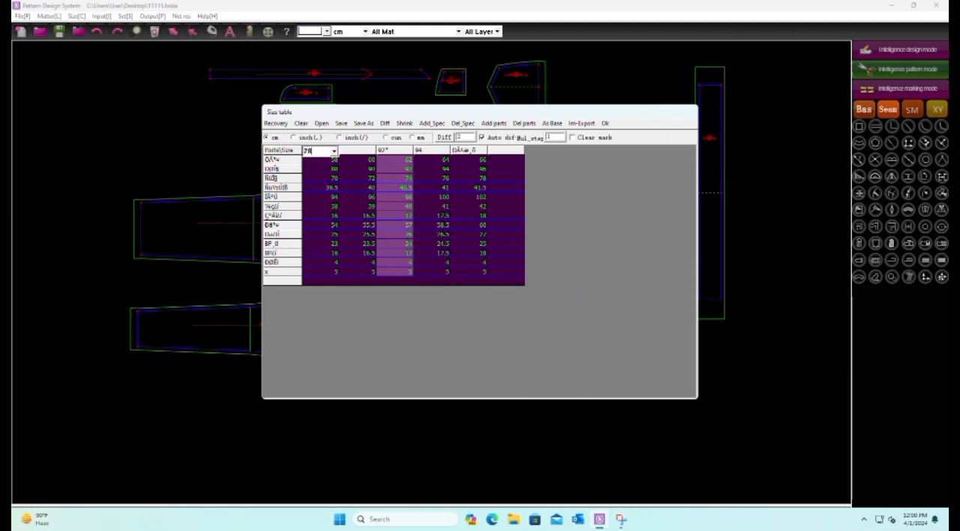
pyautogui.click(360, 152)
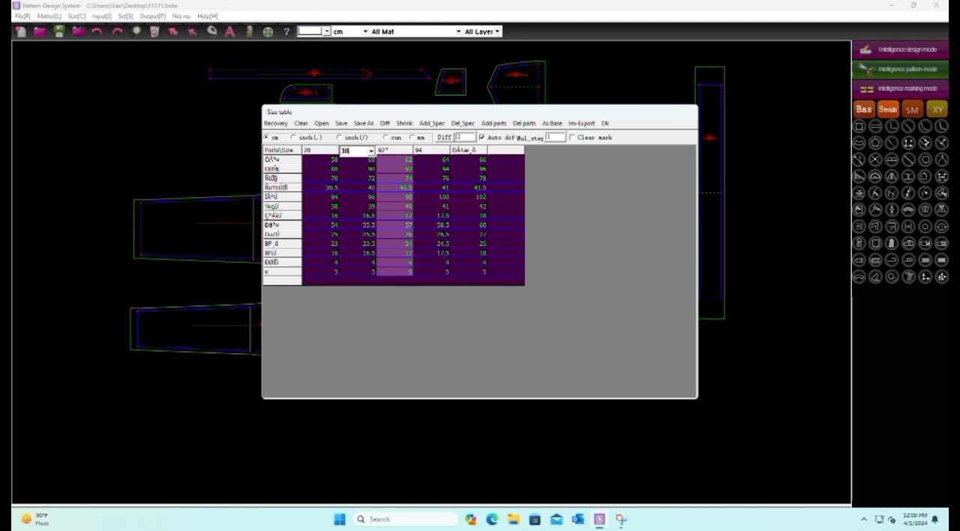
pyautogui.click(388, 151)
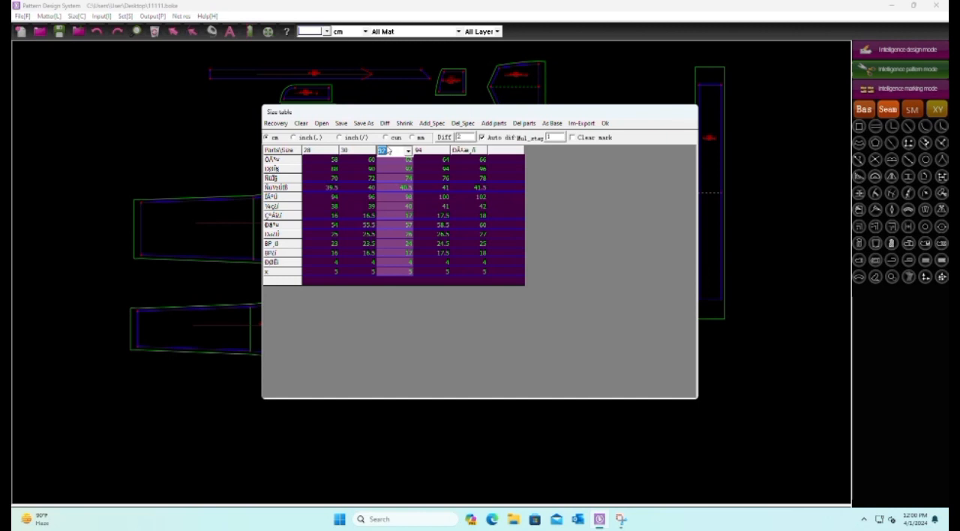
pyautogui.write('32')
pyautogui.click(432, 151)
pyautogui.write('3')
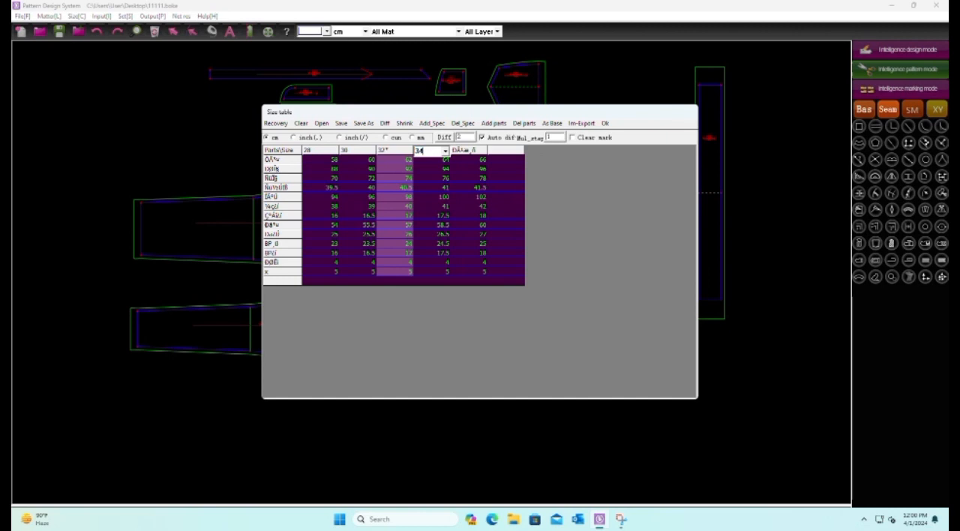
pyautogui.write('4')
pyautogui.click(473, 151)
pyautogui.write('36')
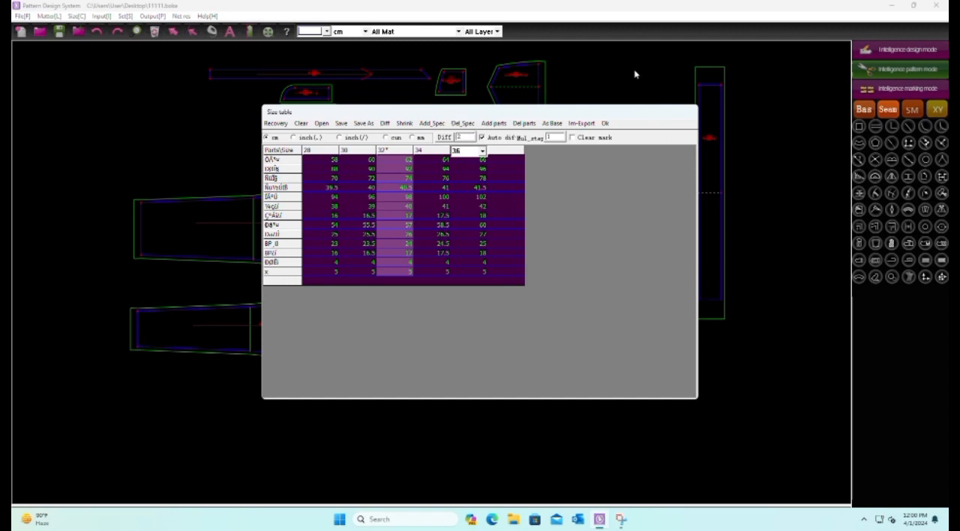
pyautogui.click(605, 124)
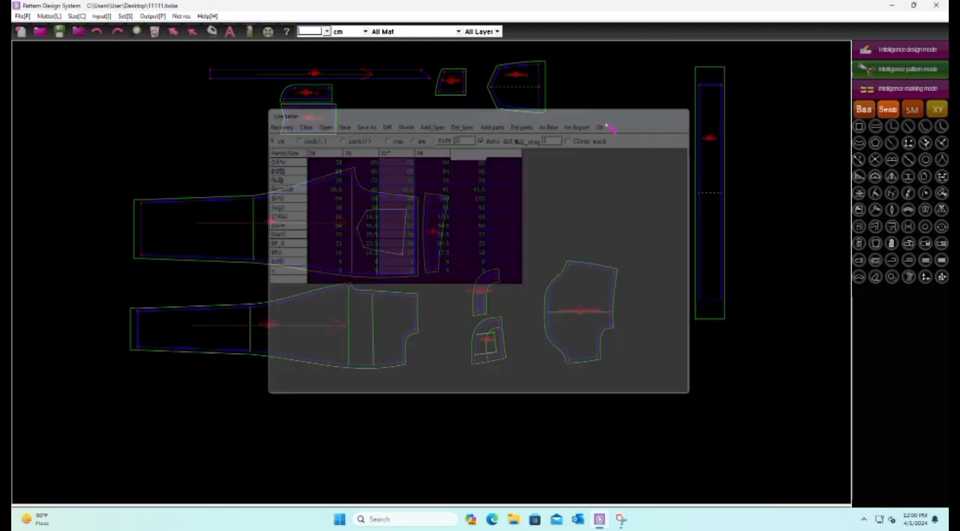
pyautogui.click(59, 39)
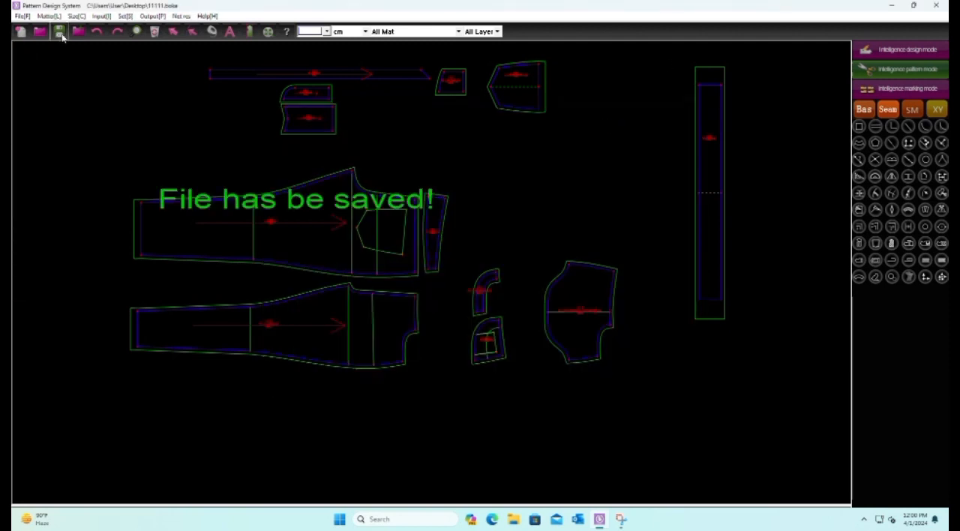
pyautogui.scroll(-2, 643, 310)
pyautogui.scroll(2, 480, 313)
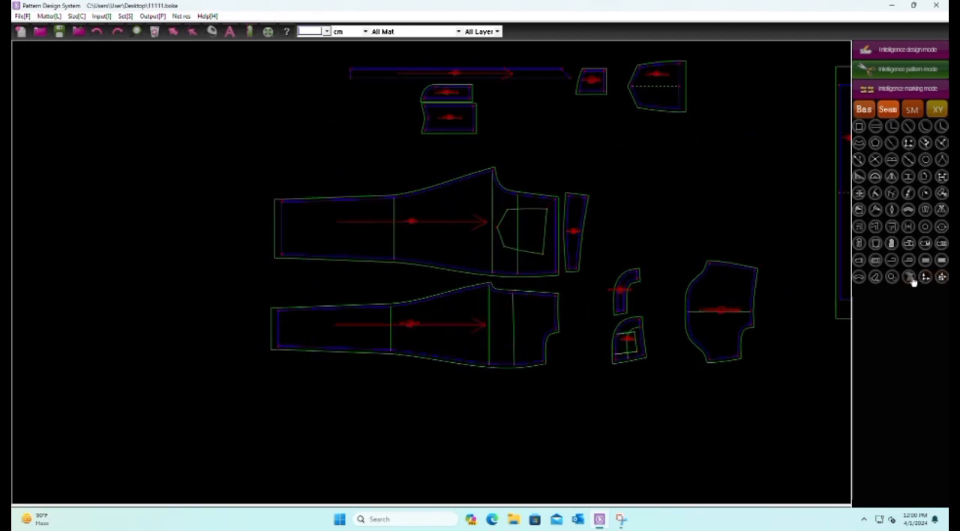
pyautogui.click(908, 277)
pyautogui.scroll(2, 310, 327)
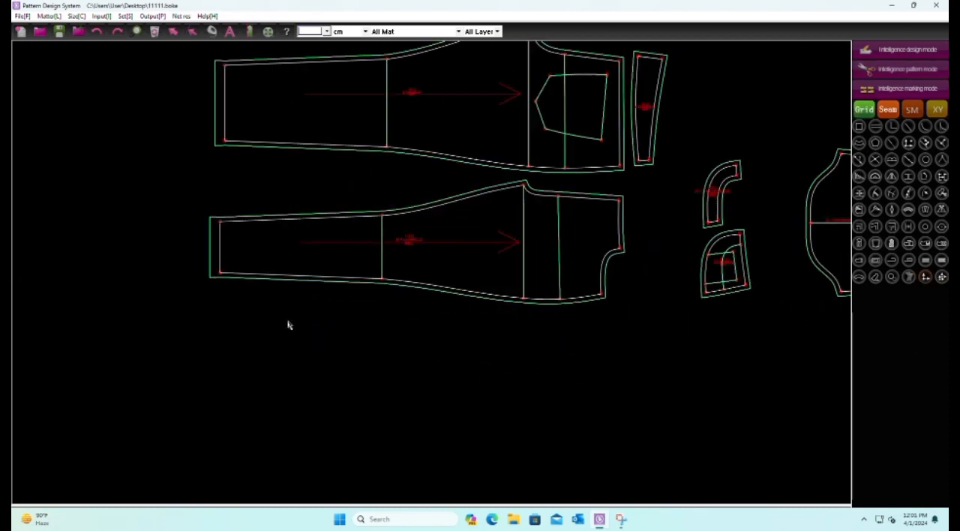
pyautogui.scroll(-2, 182, 258)
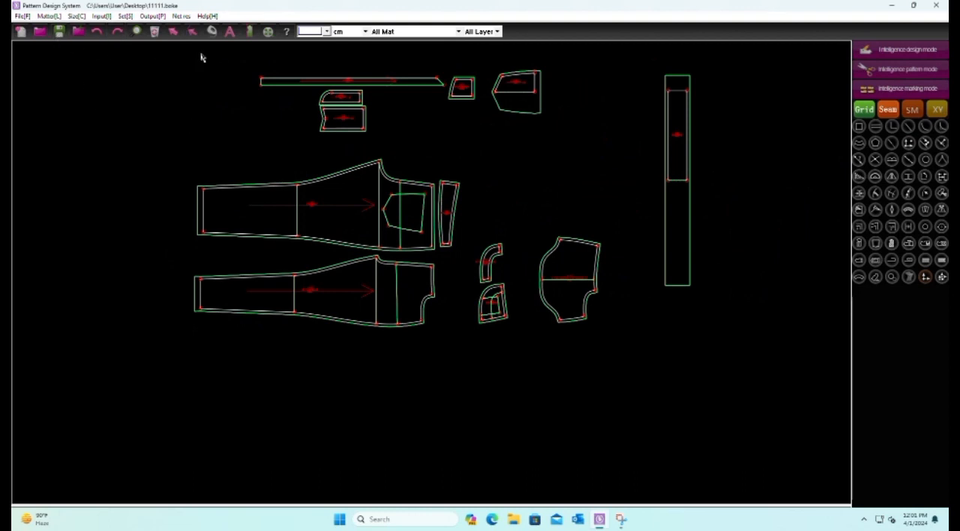
pyautogui.click(863, 110)
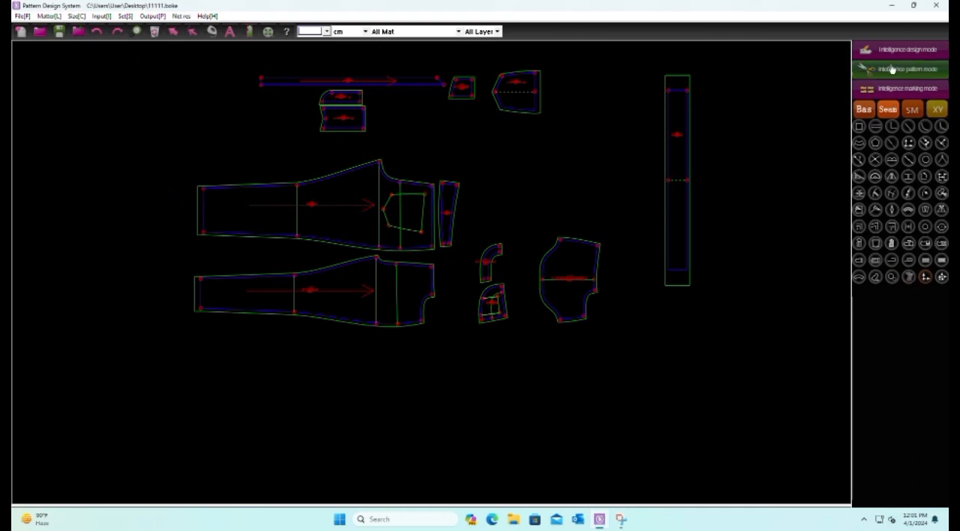
# Draw a short horizontal line between the two vertical guide lines of the lower trouser piece and delete its link
pyautogui.scroll(5, 393, 375)
pyautogui.click(386, 315)
pyautogui.click(405, 316)
pyautogui.click(514, 372)
pyautogui.moveTo(366, 288); pyautogui.dragTo(547, 385)
pyautogui.rightClick(545, 339)
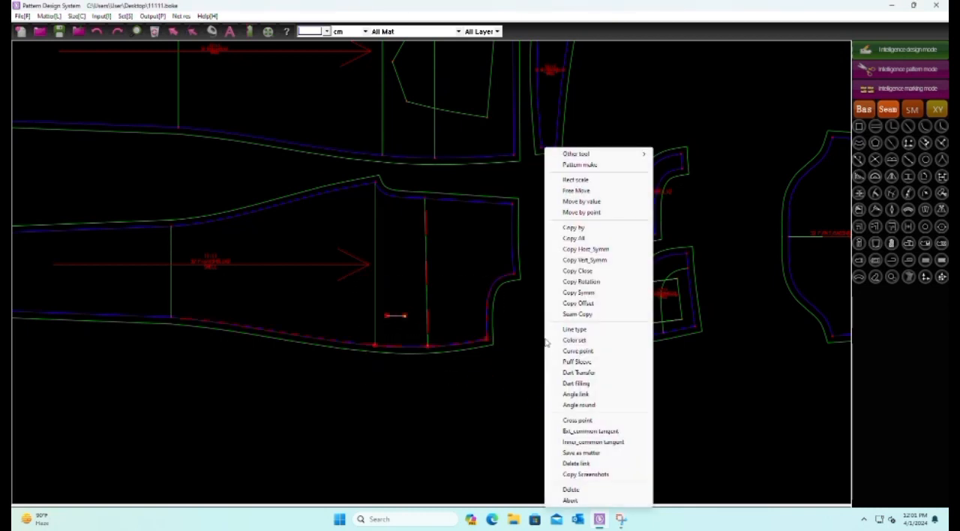
pyautogui.click(623, 488)
# Draw a short horizontal line beside the crotch line on the upper trouser piece and delete its link
pyautogui.scroll(-3, 525, 390)
pyautogui.scroll(4, 419, 328)
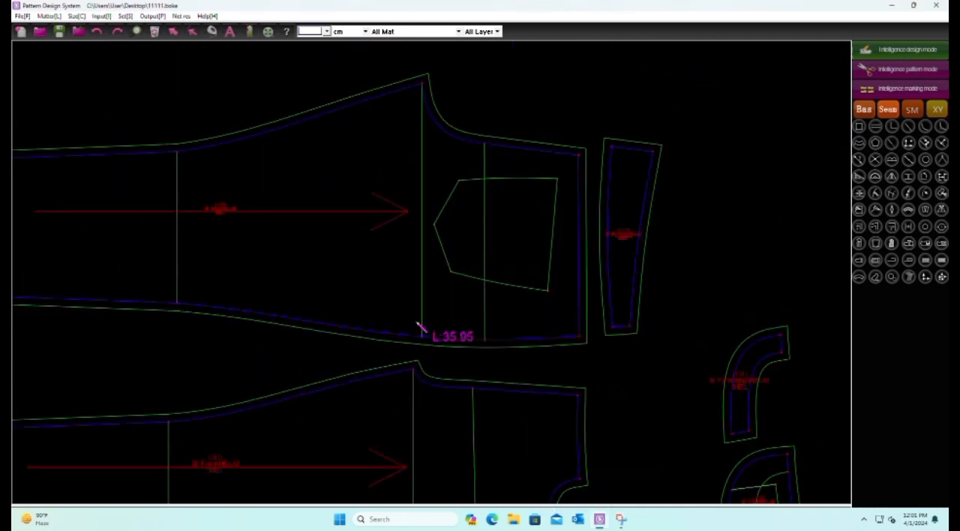
pyautogui.click(372, 281)
pyautogui.click(397, 282)
pyautogui.moveTo(303, 203); pyautogui.dragTo(514, 400)
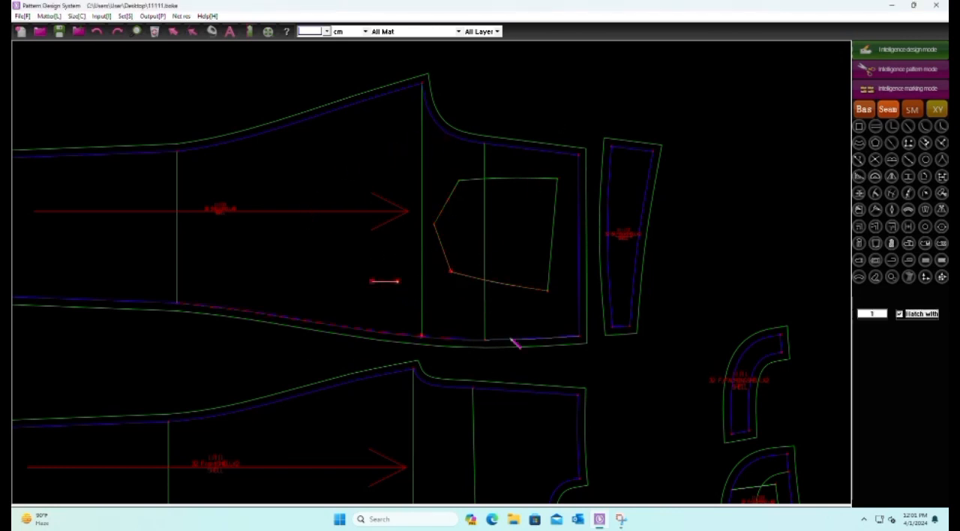
pyautogui.rightClick(793, 135)
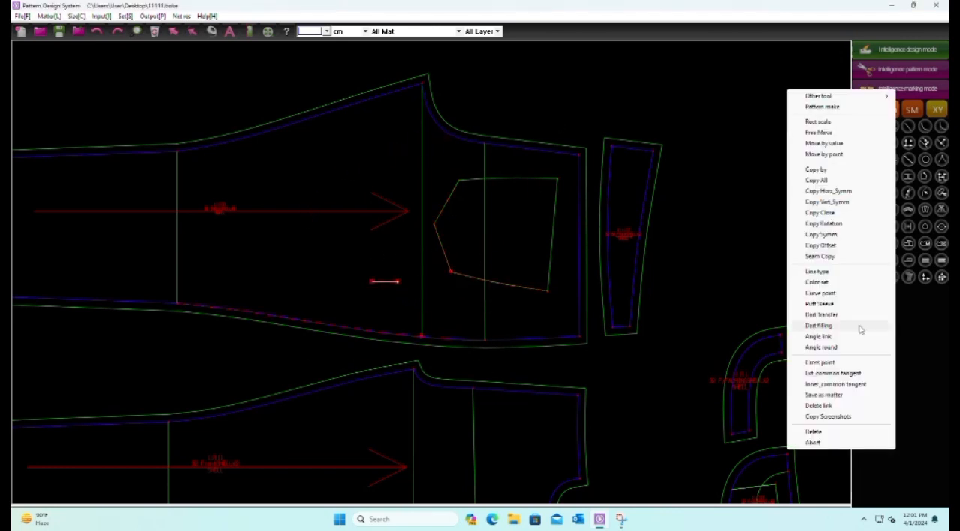
pyautogui.click(840, 407)
# Draw a short horizontal line inside the narrow tapered piece beside the upper trouser piece, just below its label
pyautogui.scroll(-2, 431, 294)
pyautogui.scroll(2, 446, 319)
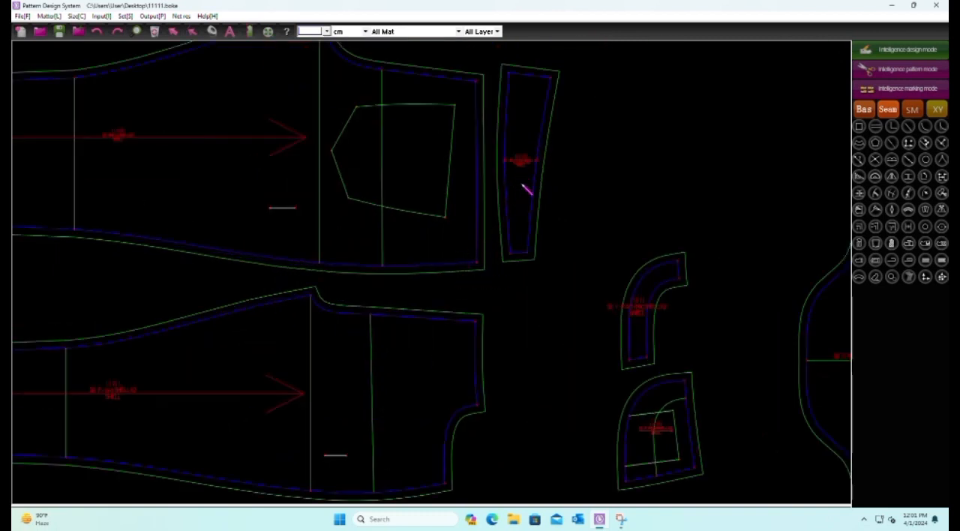
pyautogui.click(513, 184)
pyautogui.click(526, 184)
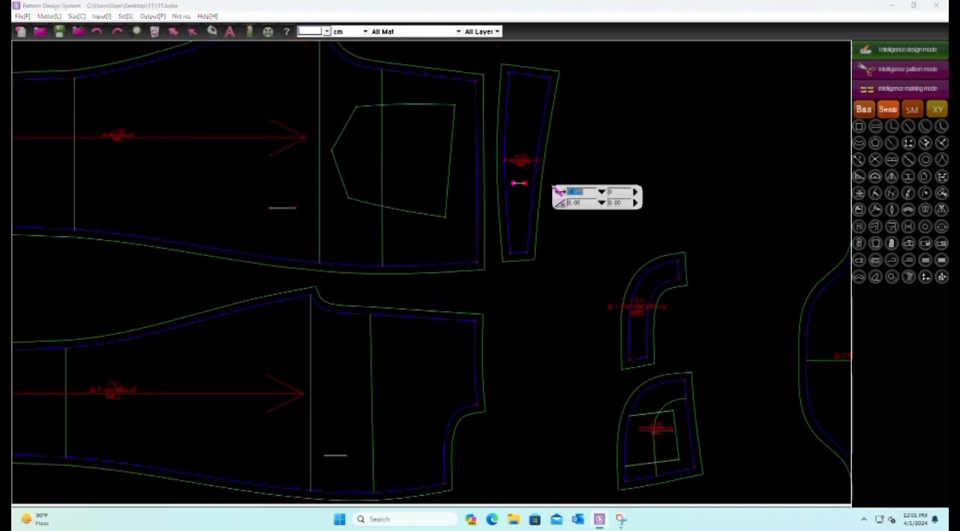
# Draw a short horizontal line below the label inside the rounded pocket piece and delete its link
pyautogui.scroll(-2, 621, 274)
pyautogui.scroll(2, 523, 381)
pyautogui.scroll(3, 489, 413)
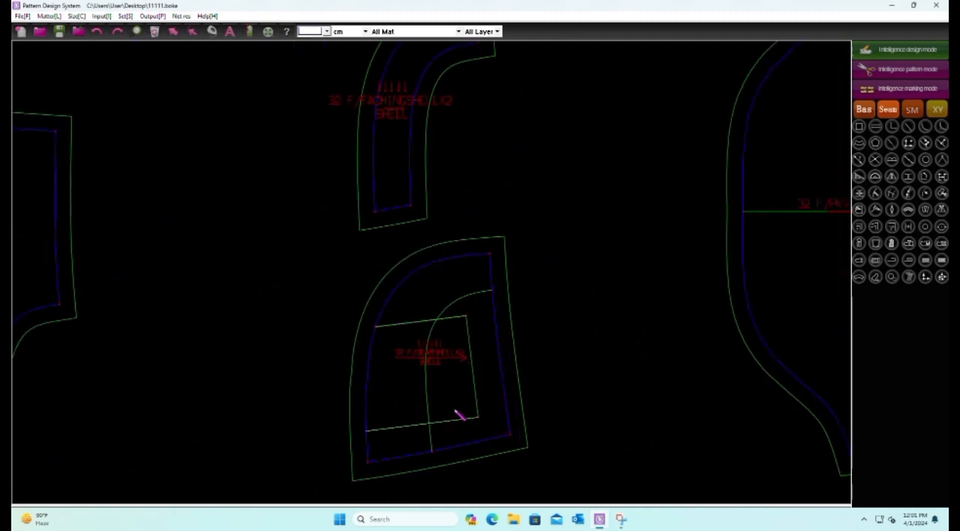
pyautogui.click(401, 404)
pyautogui.click(420, 403)
pyautogui.click(654, 353)
pyautogui.moveTo(393, 378); pyautogui.dragTo(572, 475)
pyautogui.rightClick(572, 475)
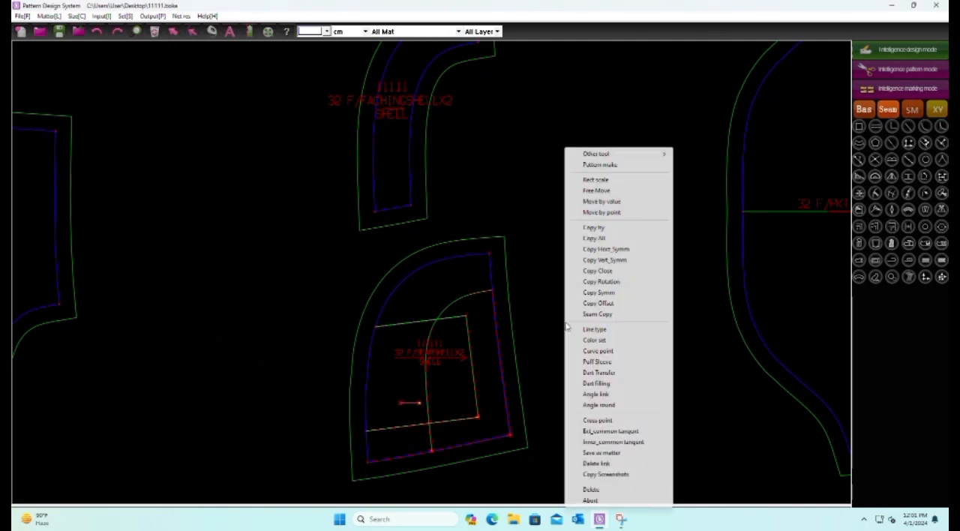
pyautogui.click(599, 462)
# Draw a horizontal line about 1 cm long below the label of the curved facing piece and delete its link
pyautogui.scroll(-3, 525, 420)
pyautogui.scroll(5, 491, 285)
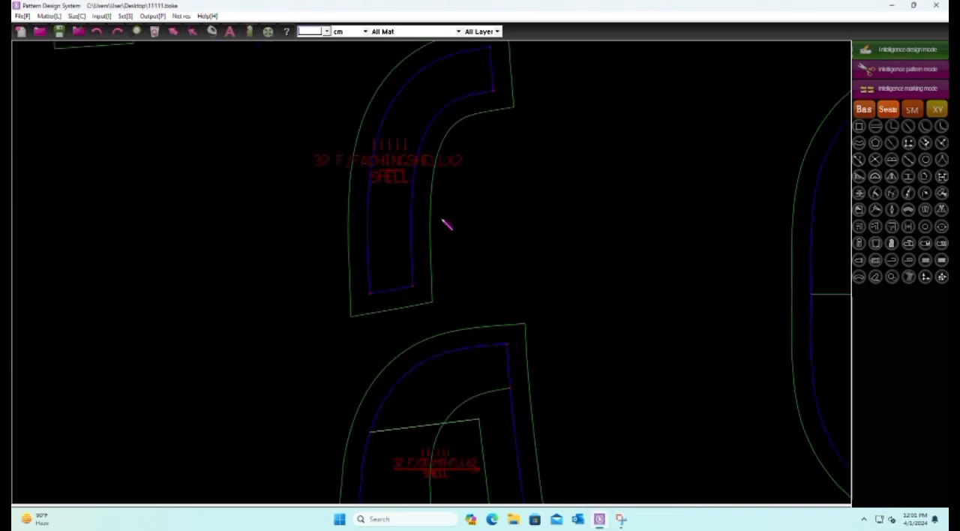
pyautogui.click(368, 227)
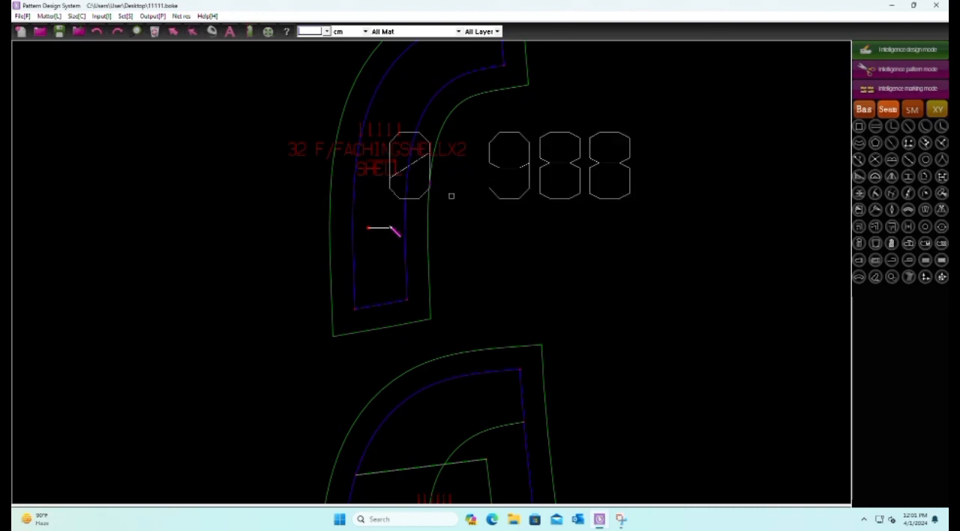
pyautogui.click(391, 227)
pyautogui.click(542, 230)
pyautogui.moveTo(332, 197); pyautogui.dragTo(528, 351)
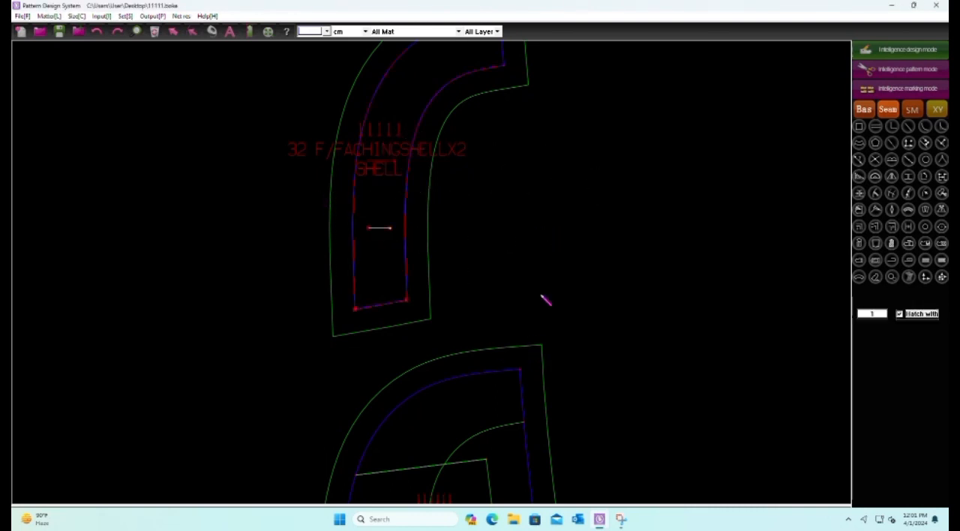
pyautogui.rightClick(542, 295)
pyautogui.click(589, 466)
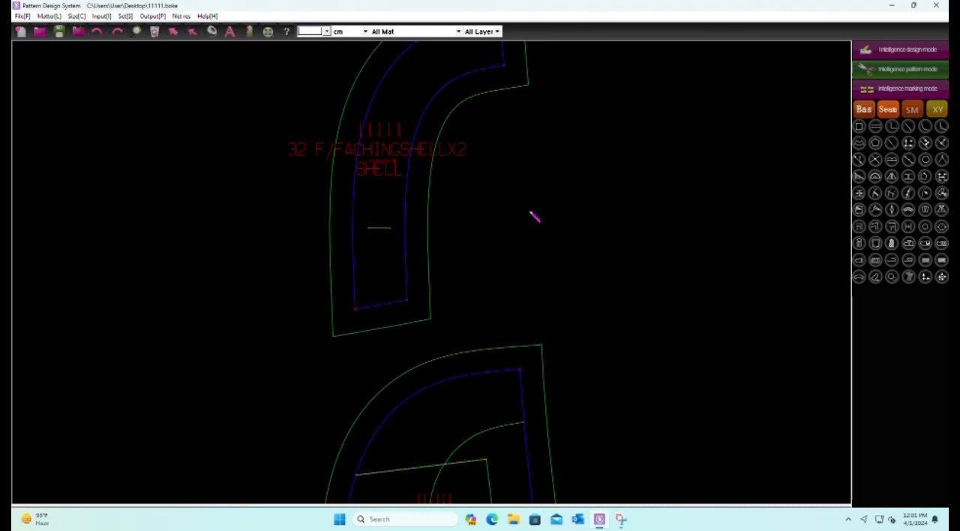
# Delete the link of the short line inside the narrow tapered piece, using the design mode
pyautogui.scroll(-2, 533, 215)
pyautogui.scroll(-2, 578, 358)
pyautogui.scroll(2, 274, 364)
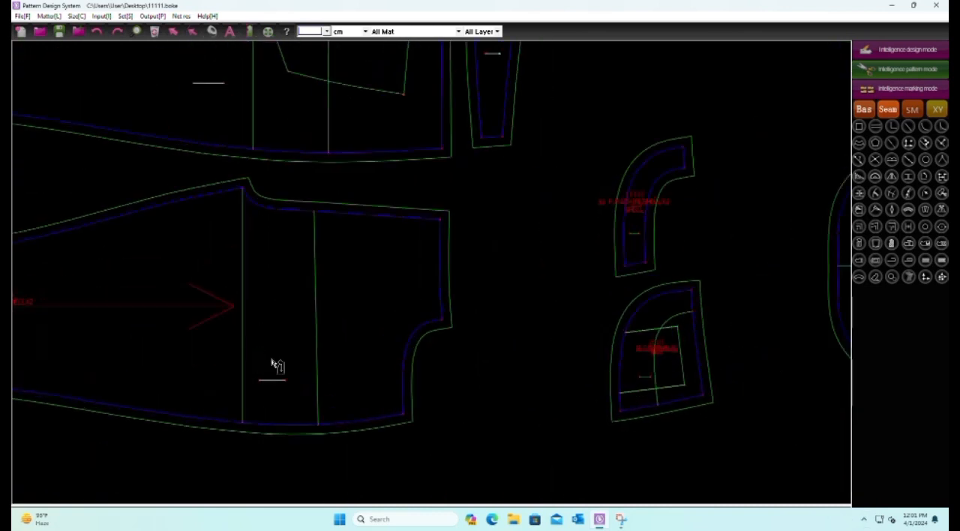
pyautogui.scroll(-2, 407, 454)
pyautogui.scroll(2, 365, 312)
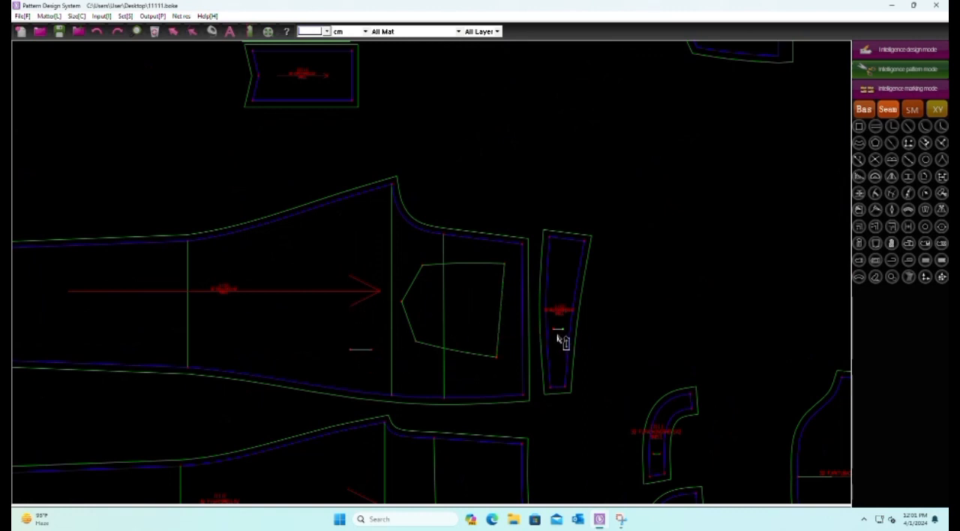
pyautogui.click(877, 57)
pyautogui.moveTo(485, 193); pyautogui.dragTo(634, 416)
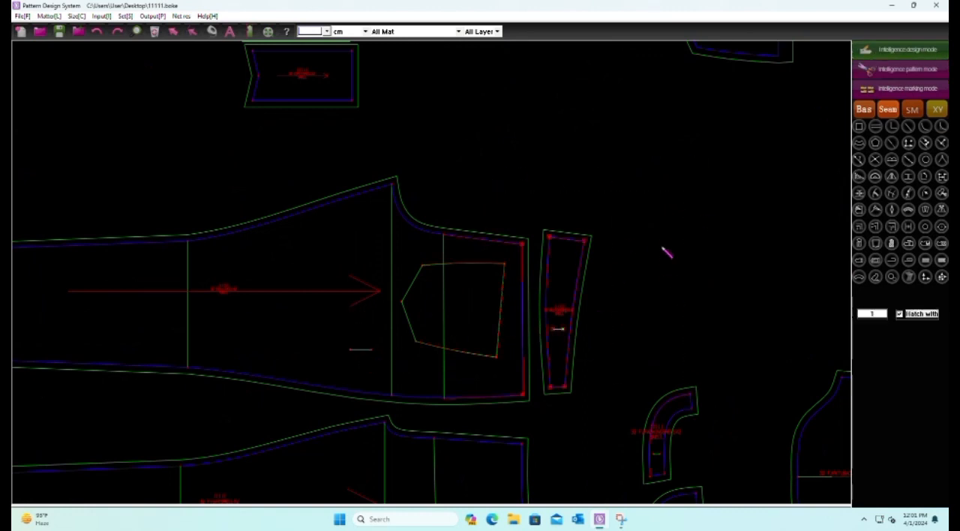
pyautogui.rightClick(662, 250)
pyautogui.click(692, 464)
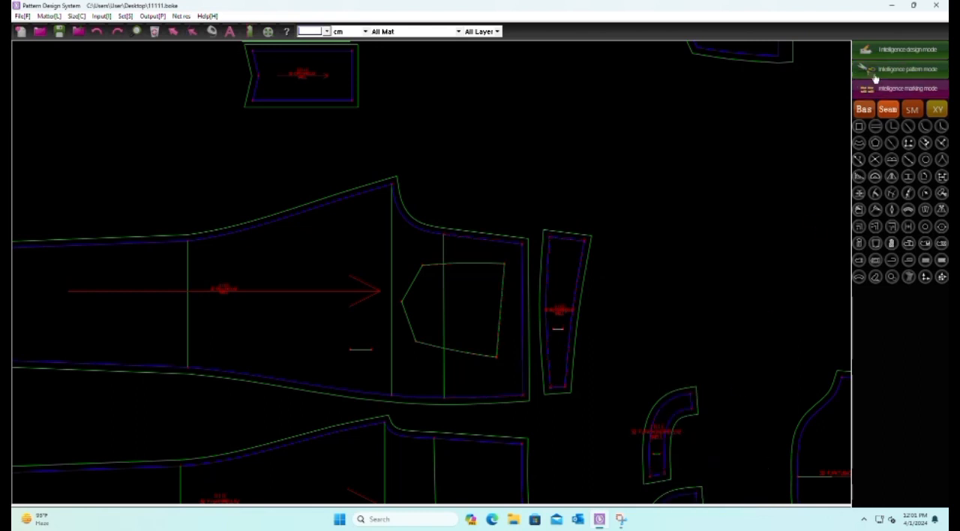
# Save the pattern file with the short lines added to the pieces
pyautogui.scroll(3, 567, 375)
pyautogui.scroll(-3, 454, 227)
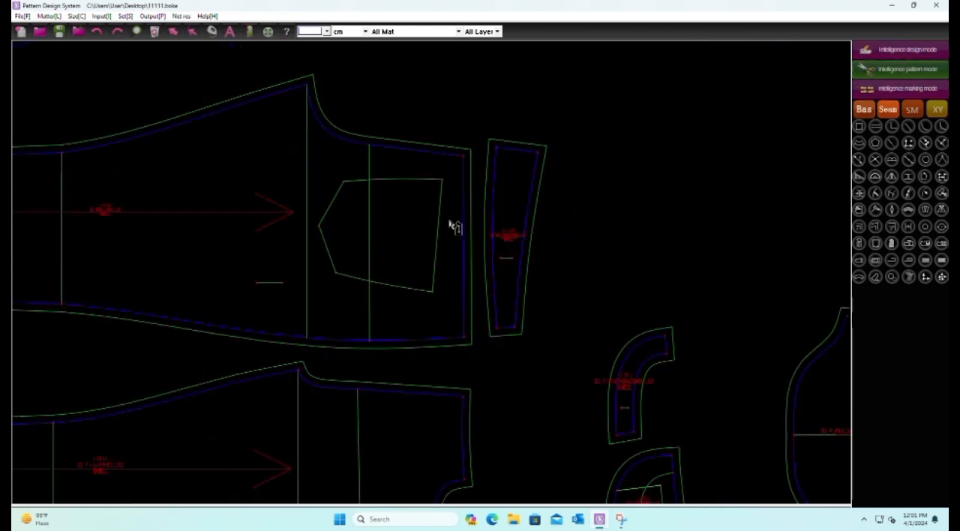
pyautogui.click(59, 32)
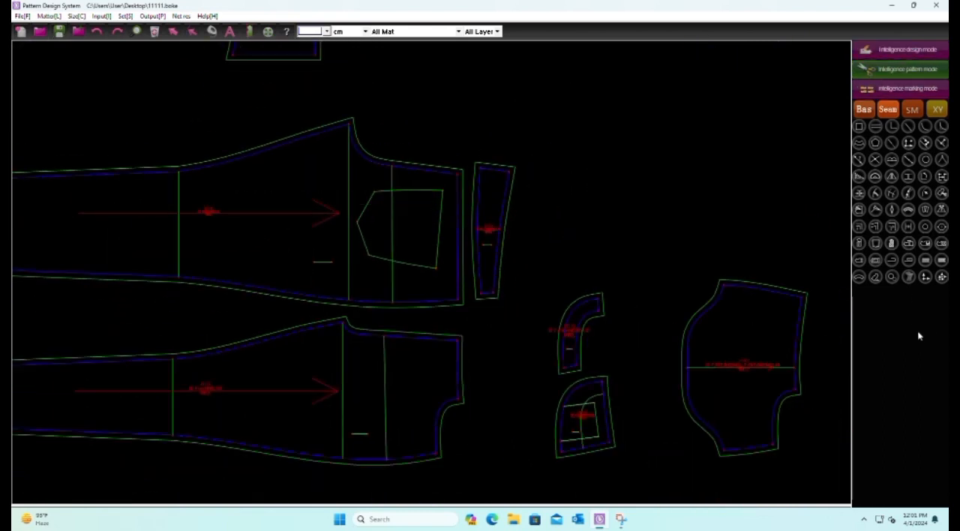
# Switch the pattern to the Grid display and check the short lines on the trouser, facing and pocket pieces
pyautogui.click(908, 276)
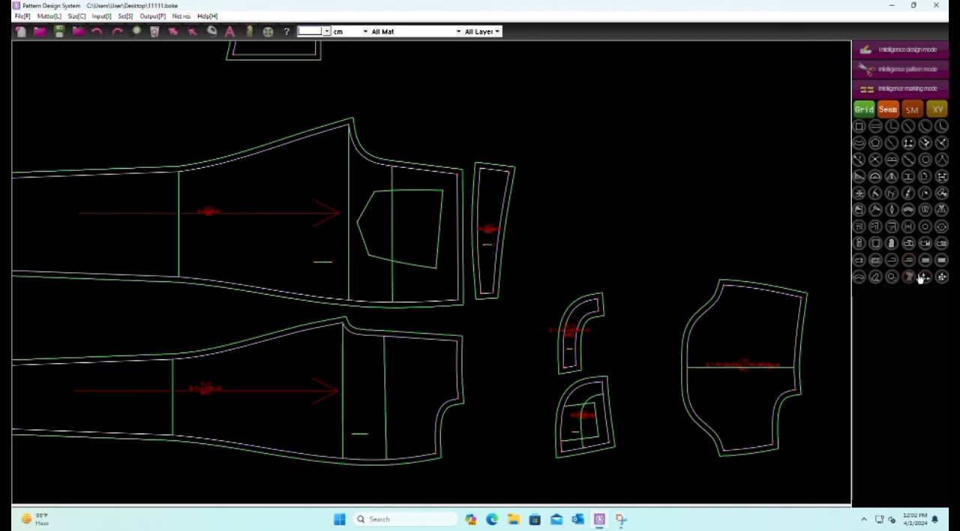
pyautogui.scroll(2, 444, 264)
pyautogui.scroll(-3, 429, 265)
pyautogui.scroll(3, 385, 372)
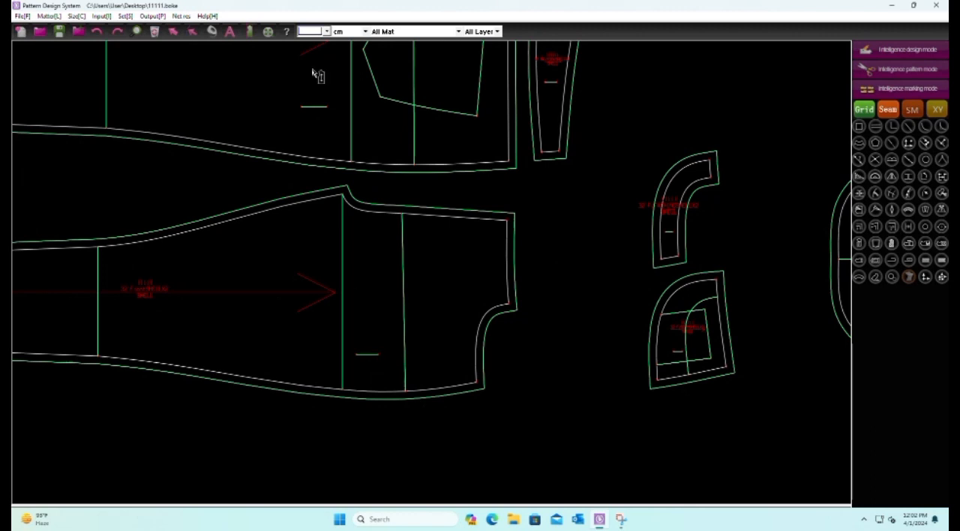
pyautogui.scroll(-3, 584, 156)
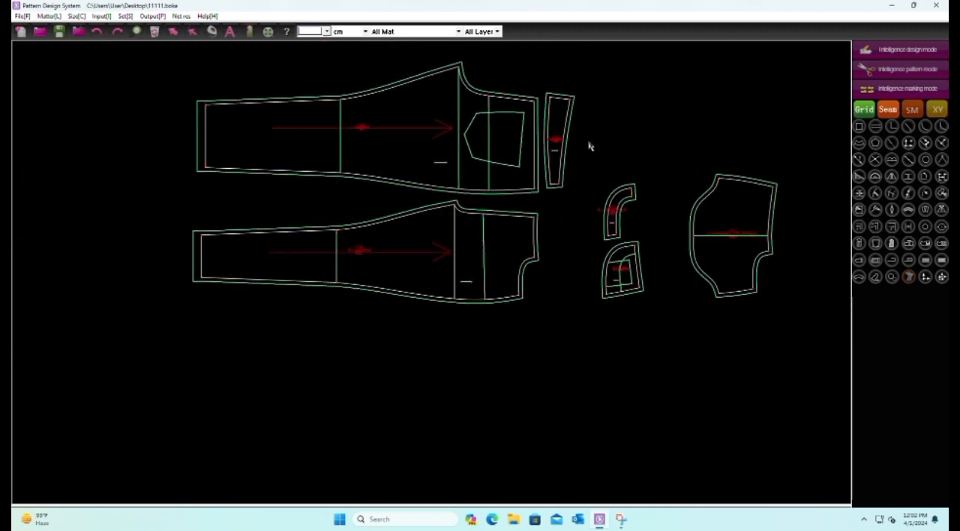
# Save the pattern file again before the grading values are entered
pyautogui.scroll(3, 536, 163)
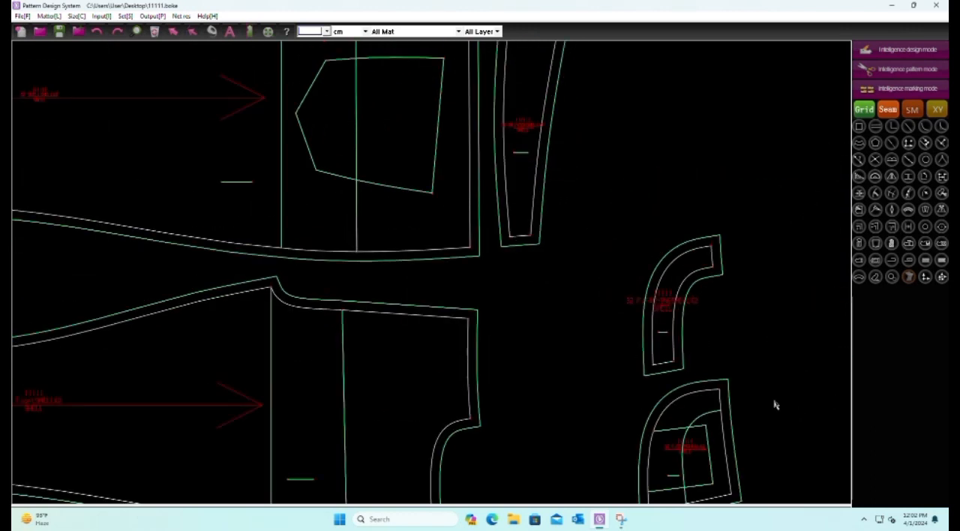
pyautogui.scroll(3, 782, 403)
pyautogui.scroll(-3, 494, 255)
pyautogui.scroll(3, 450, 360)
pyautogui.scroll(-3, 627, 291)
pyautogui.scroll(-2, 592, 307)
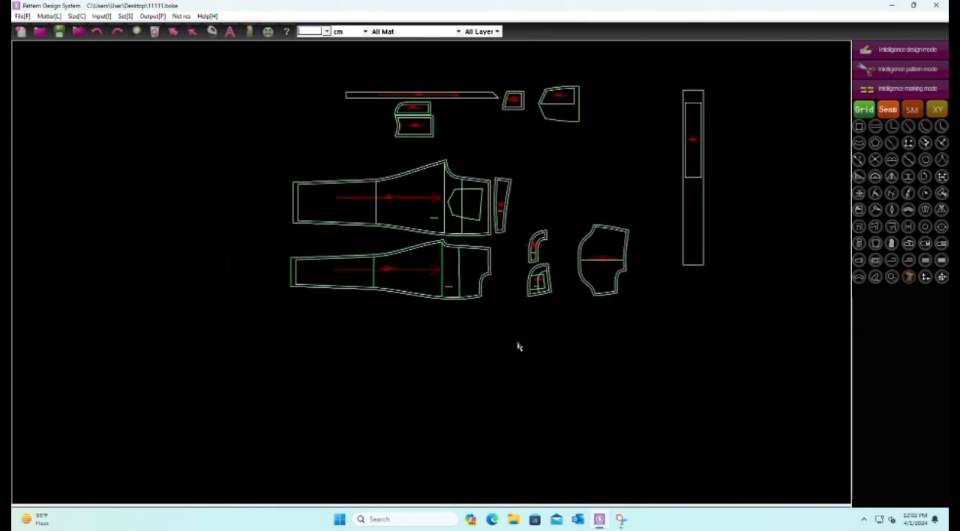
pyautogui.click(59, 31)
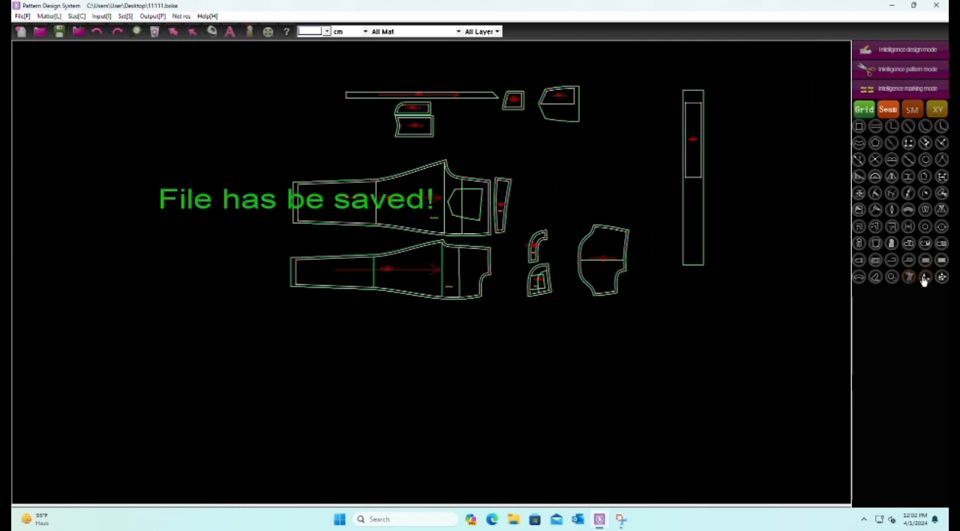
# Set the vertical point scale of the front leg's lower hem corner to -.25 for every size
pyautogui.scroll(3, 364, 317)
pyautogui.scroll(2, 661, 428)
pyautogui.scroll(2, 661, 428)
pyautogui.scroll(-3, 495, 364)
pyautogui.scroll(2, 222, 309)
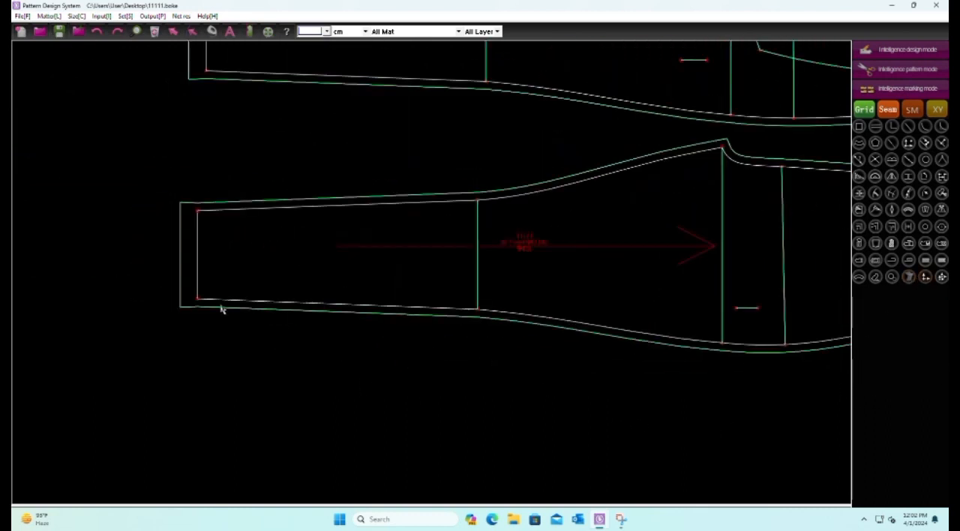
pyautogui.moveTo(157, 284); pyautogui.dragTo(258, 354)
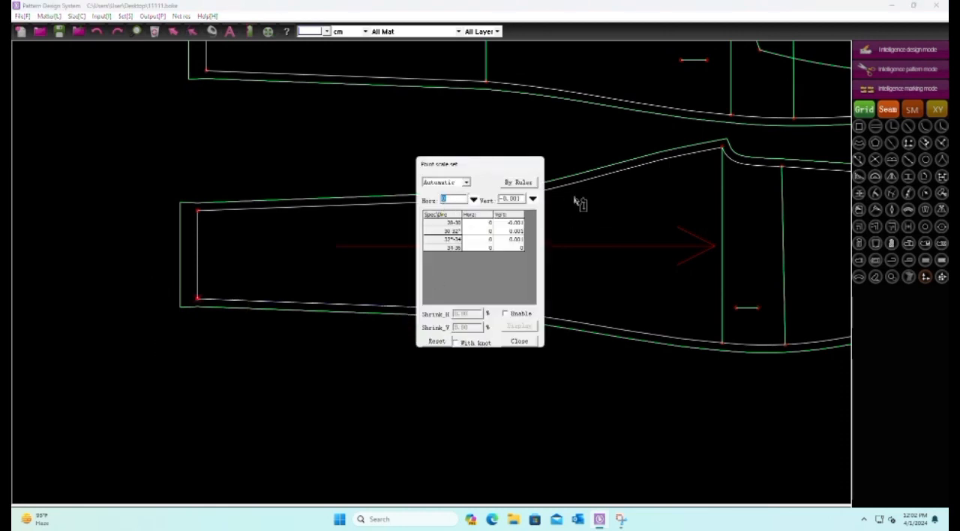
pyautogui.moveTo(519, 199); pyautogui.dragTo(495, 201)
pyautogui.write('-.125')
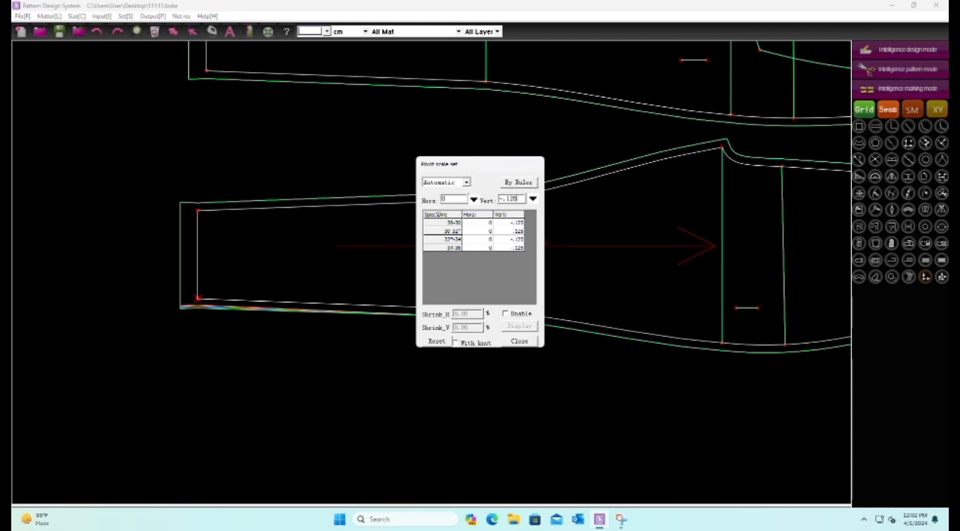
pyautogui.press('BackSpace')
pyautogui.press('BackSpace')
pyautogui.press('BackSpace')
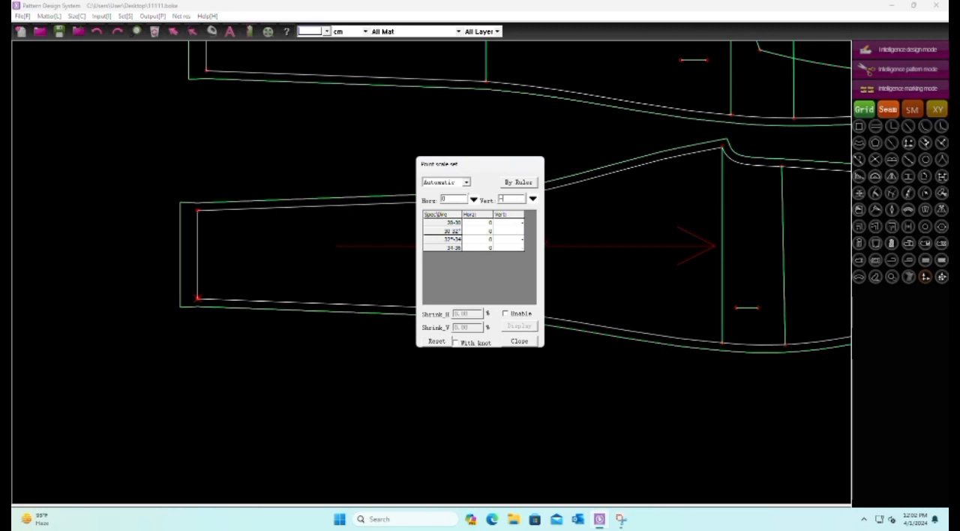
pyautogui.write('25')
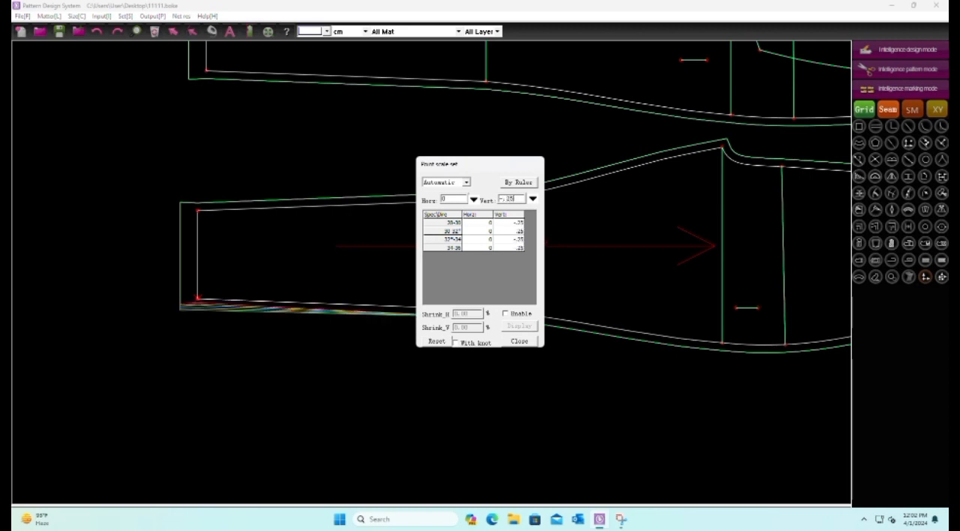
pyautogui.press('Return')
# Set the vertical point scale at the lower end of the front leg's knee line to -.25
pyautogui.scroll(-1, 251, 339)
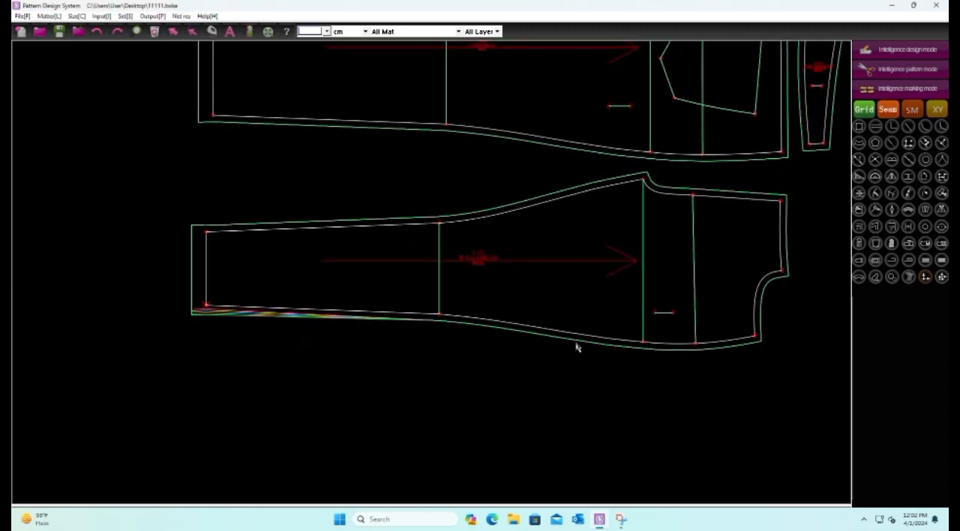
pyautogui.moveTo(420, 299); pyautogui.dragTo(471, 351)
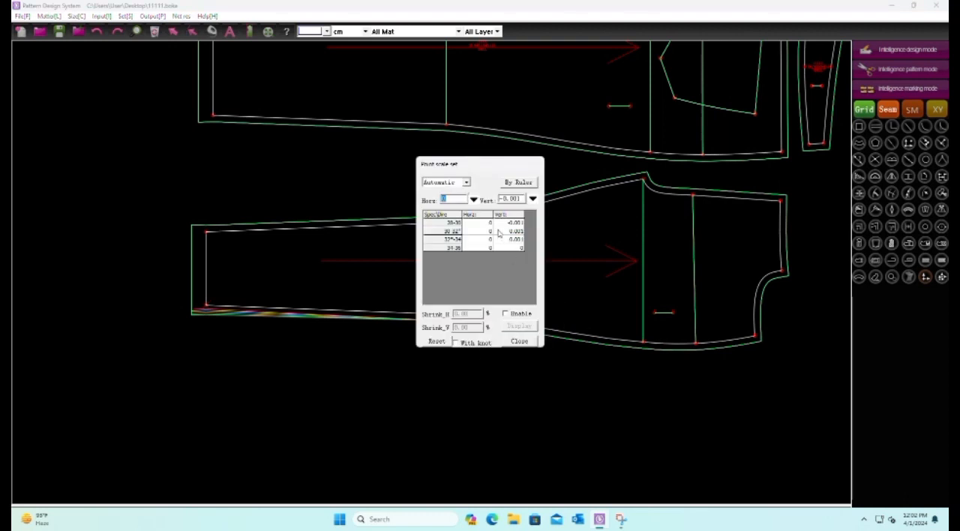
pyautogui.moveTo(523, 199); pyautogui.dragTo(486, 214)
pyautogui.write('-.25')
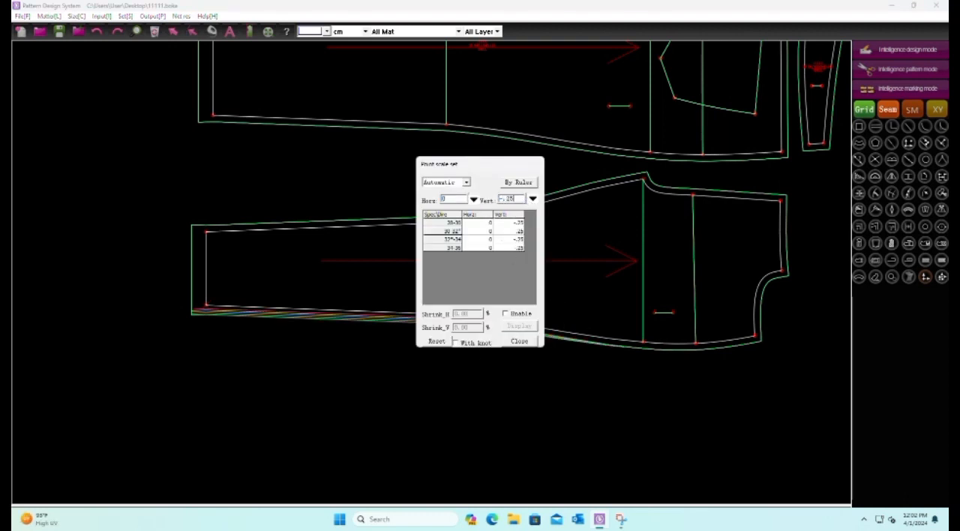
pyautogui.click(628, 401)
# Set the vertical point scale at the lower end of the front piece's crotch line to -.75
pyautogui.scroll(-2, 259, 339)
pyautogui.scroll(2, 491, 367)
pyautogui.scroll(1, 482, 321)
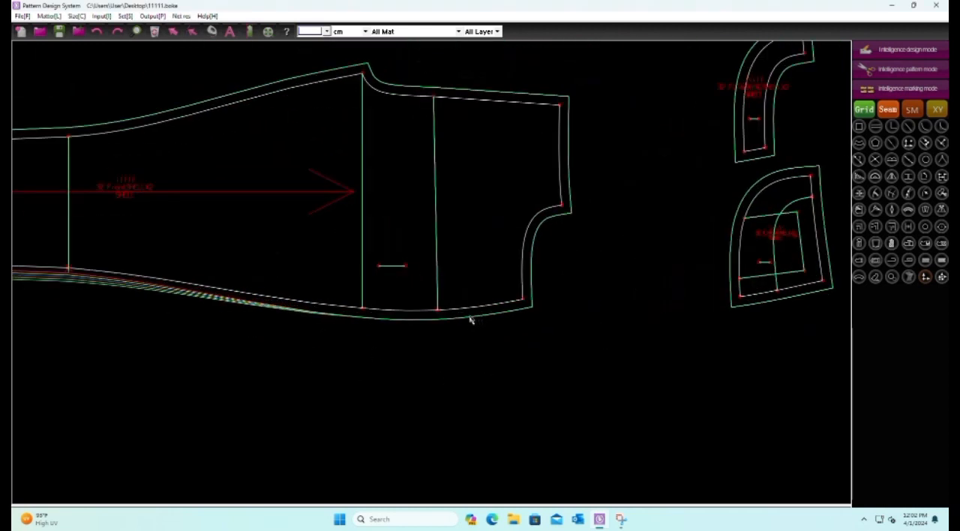
pyautogui.moveTo(349, 295); pyautogui.dragTo(390, 332)
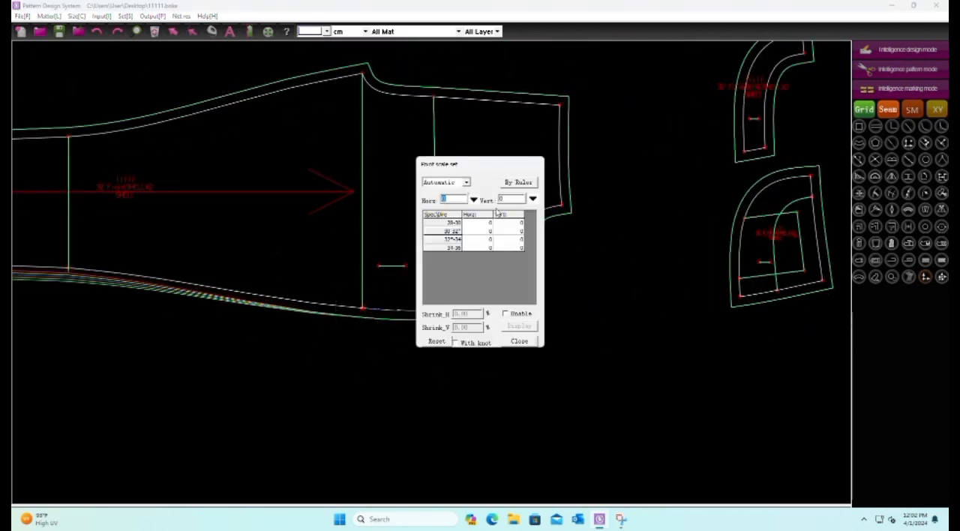
pyautogui.moveTo(512, 198); pyautogui.dragTo(494, 200)
pyautogui.write('-.75')
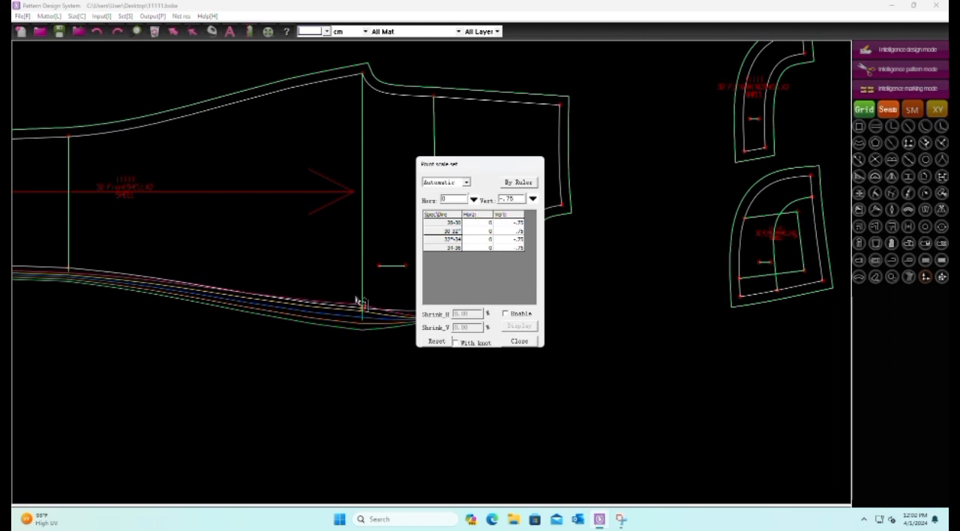
pyautogui.scroll(-4, 352, 348)
pyautogui.rightClick(339, 379)
# Set the vertical point scale at the lower end of the front piece's hip line to -.75
pyautogui.scroll(4, 413, 341)
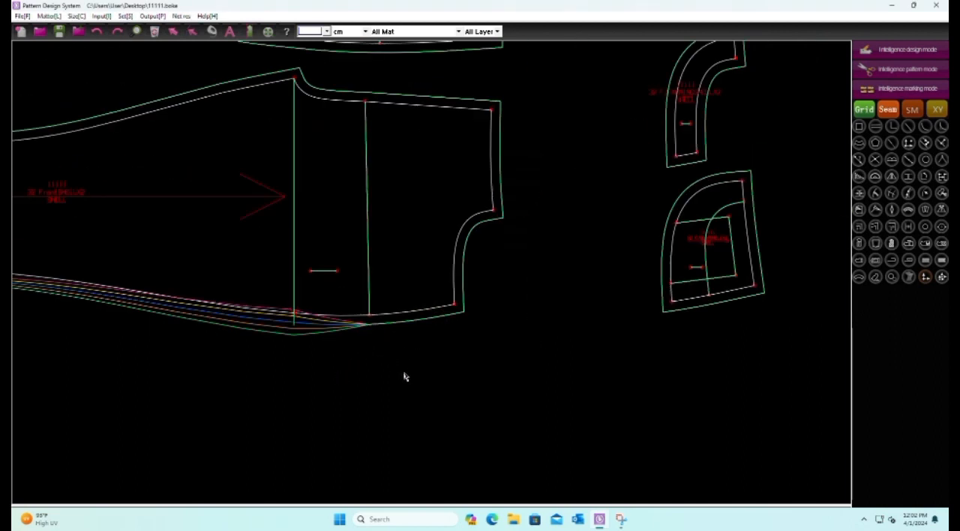
pyautogui.scroll(1, 397, 369)
pyautogui.click(369, 309)
pyautogui.click(502, 198)
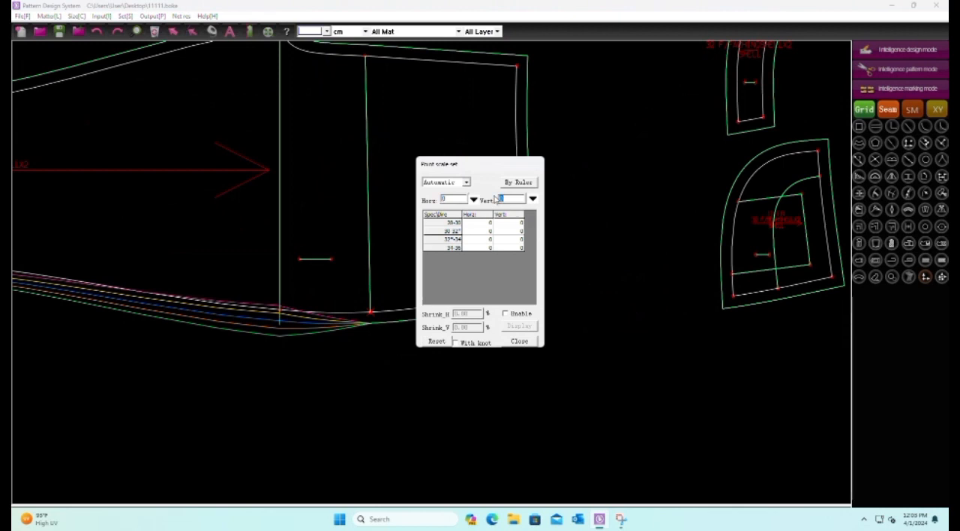
pyautogui.write('-.75')
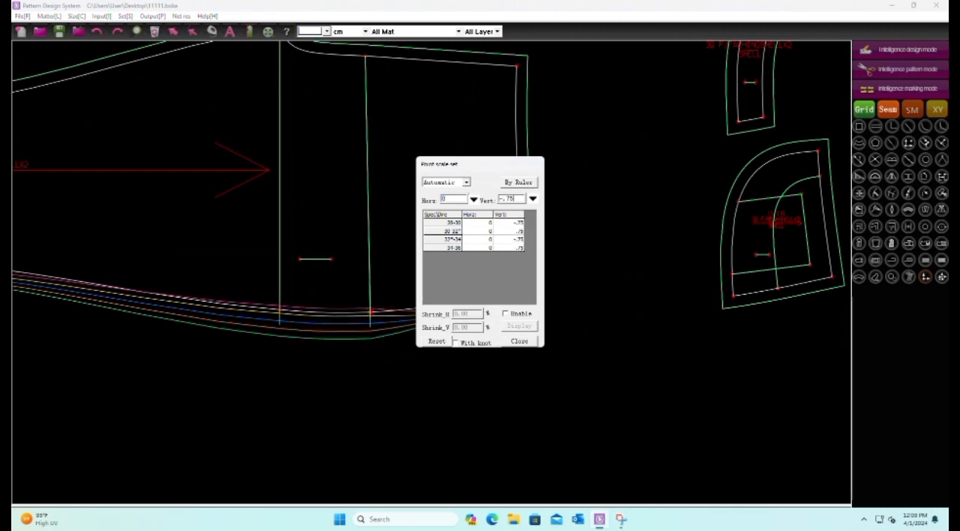
pyautogui.click(365, 358)
# Set the vertical point scale of the front piece's lower waist corner to -.75
pyautogui.moveTo(439, 280); pyautogui.dragTo(516, 327)
pyautogui.write('-.75')
pyautogui.click(659, 313)
# Mirror the front leg's lower hem and knee grading to its upper hem and knee points, using the Symm copy option
pyautogui.scroll(-3, 511, 410)
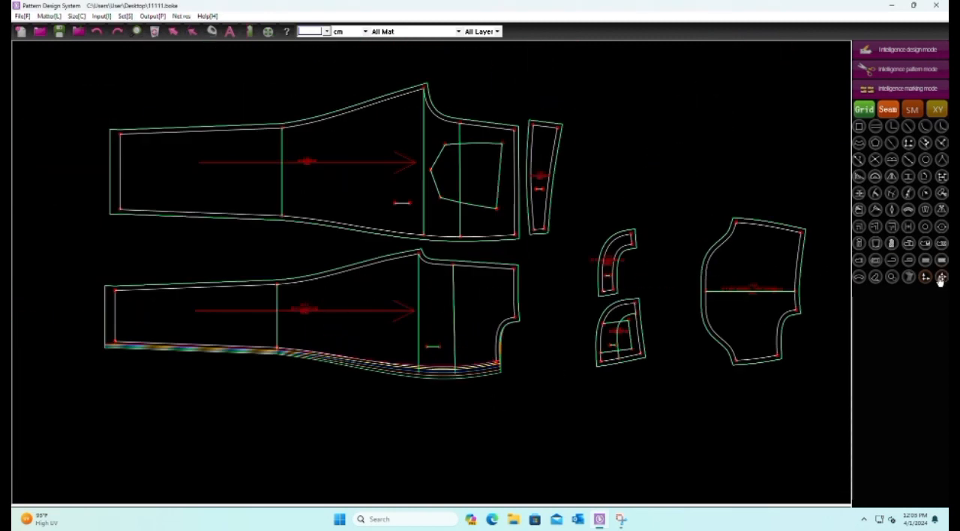
pyautogui.click(941, 277)
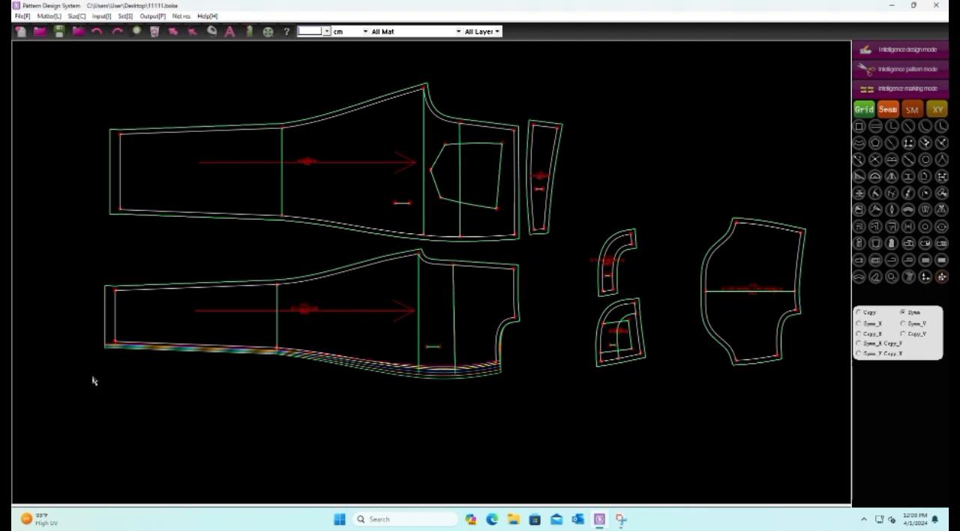
pyautogui.moveTo(80, 328); pyautogui.dragTo(134, 375)
pyautogui.moveTo(80, 249); pyautogui.dragTo(132, 305)
pyautogui.moveTo(255, 337); pyautogui.dragTo(317, 401)
pyautogui.moveTo(265, 266); pyautogui.dragTo(295, 315)
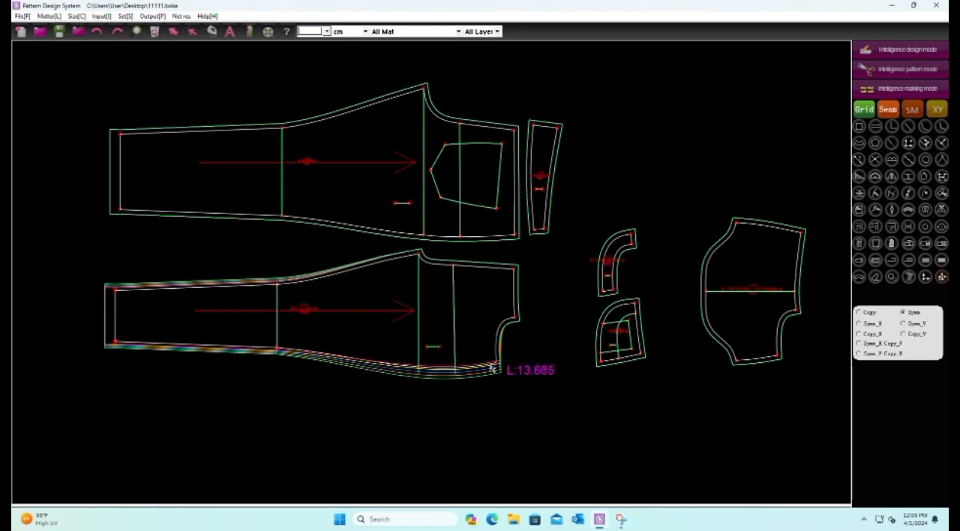
# Mirror the grading at the lower ends of the front piece's crotch and hip lines to their upper ends
pyautogui.scroll(1, 506, 352)
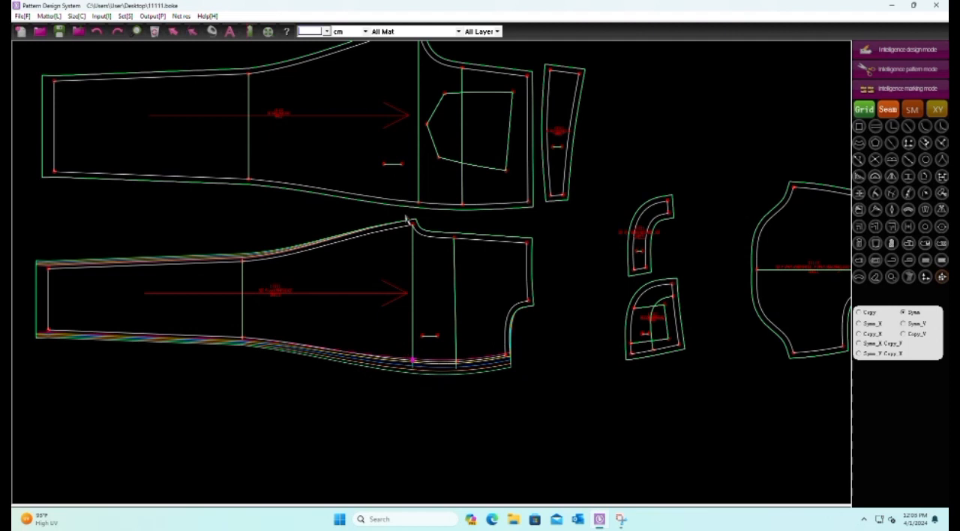
pyautogui.scroll(2, 448, 307)
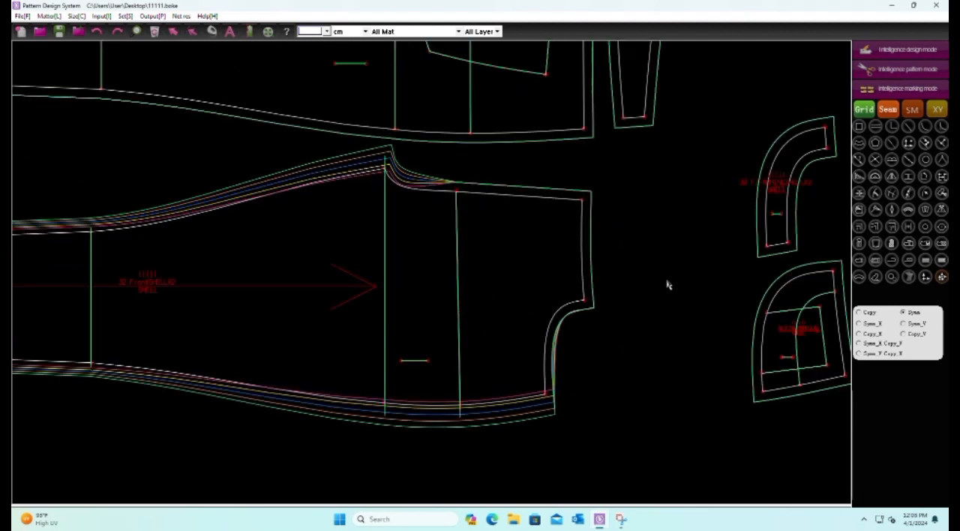
pyautogui.click(459, 404)
pyautogui.click(469, 210)
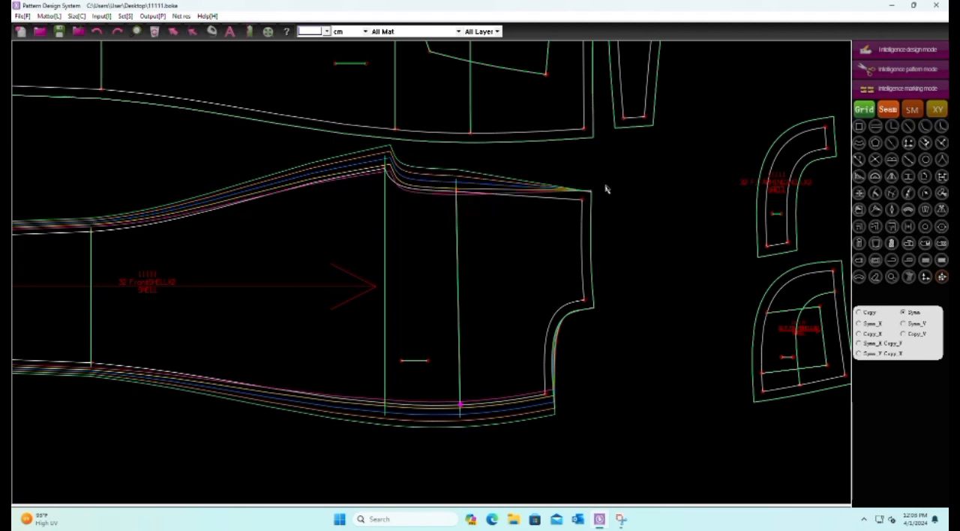
# Mirror the lower waist corner's grading to the front piece's upper waist corner and cut-out corner, and save the file
pyautogui.click(588, 208)
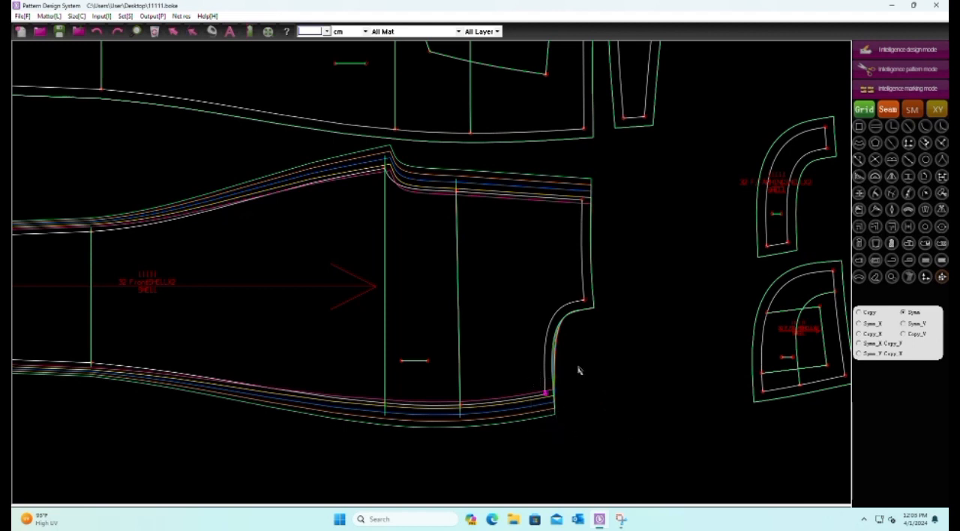
pyautogui.click(593, 319)
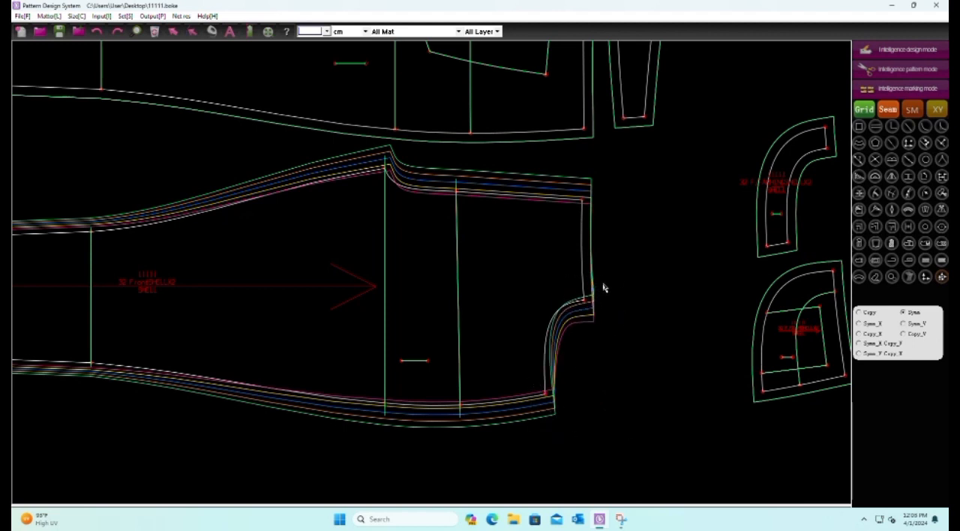
pyautogui.scroll(-2, 630, 382)
pyautogui.click(61, 34)
# Copy the front leg's lower hem and knee grading to the matching points of the back leg, using the Copy option
pyautogui.click(860, 312)
pyautogui.moveTo(93, 182); pyautogui.dragTo(152, 224)
pyautogui.click(316, 369)
pyautogui.moveTo(311, 217); pyautogui.dragTo(354, 225)
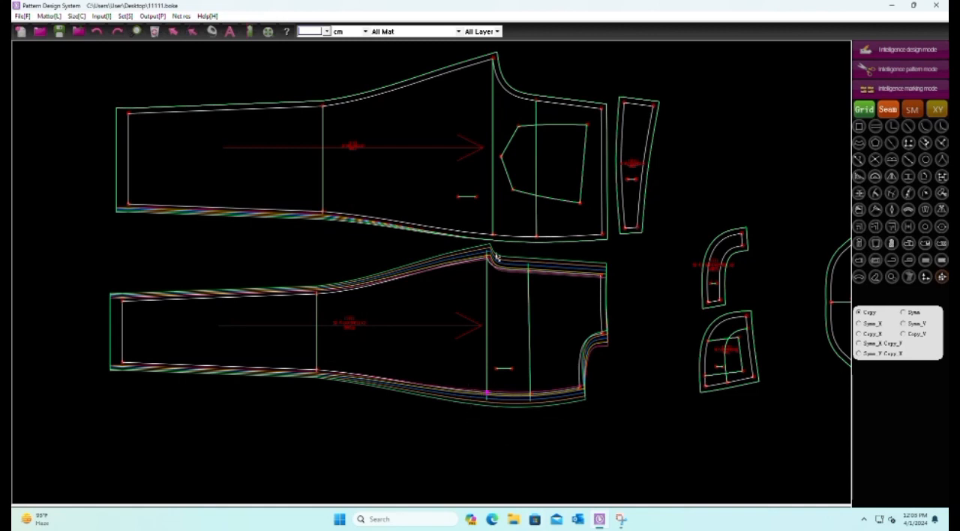
# Copy the grading at the lower ends of the front's crotch and hip lines to the matching points of the back piece
pyautogui.scroll(3, 501, 216)
pyautogui.moveTo(486, 257); pyautogui.dragTo(486, 257)
pyautogui.scroll(-5, 423, 220)
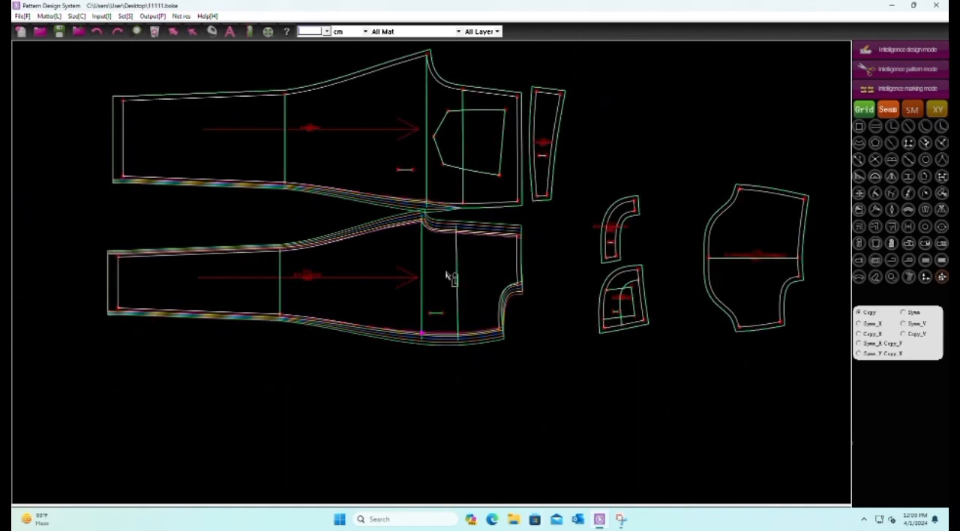
pyautogui.scroll(3, 443, 339)
pyautogui.scroll(-4, 500, 386)
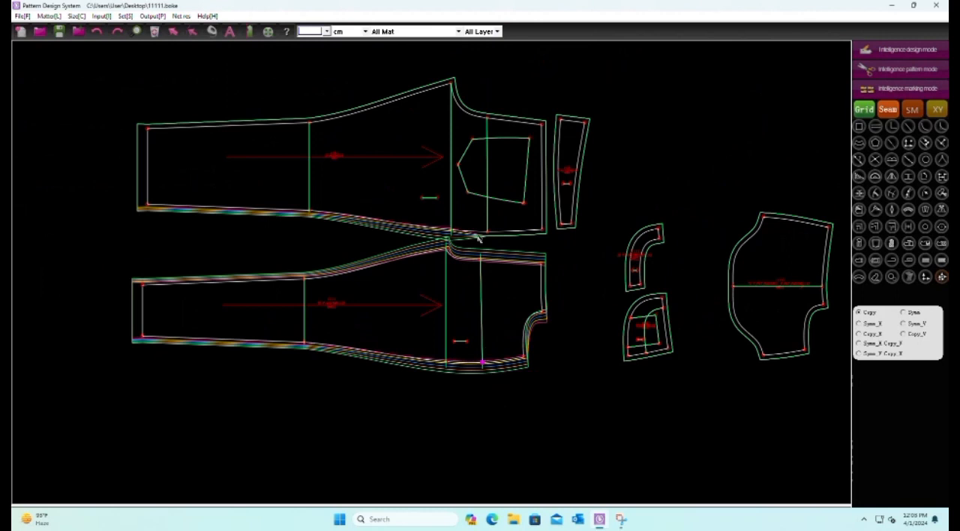
pyautogui.scroll(4, 483, 267)
pyautogui.moveTo(493, 259); pyautogui.dragTo(517, 294)
pyautogui.scroll(-4, 524, 240)
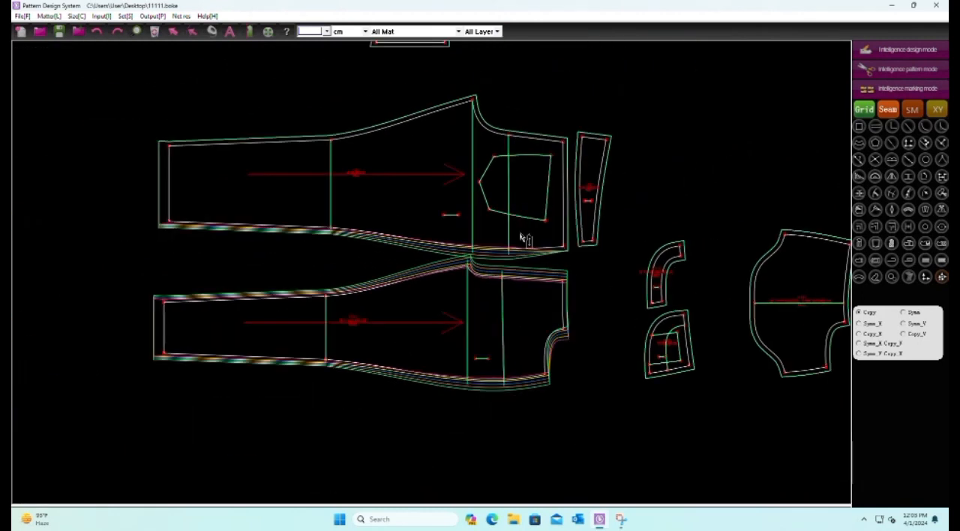
# Copy the front's lower waist corner grading to the back piece's lower waist corner and the narrow tapered piece's lower end
pyautogui.scroll(4, 592, 415)
pyautogui.moveTo(471, 315); pyautogui.dragTo(500, 357)
pyautogui.moveTo(505, 98); pyautogui.dragTo(577, 128)
pyautogui.scroll(2, 544, 97)
pyautogui.moveTo(590, 87); pyautogui.dragTo(621, 125)
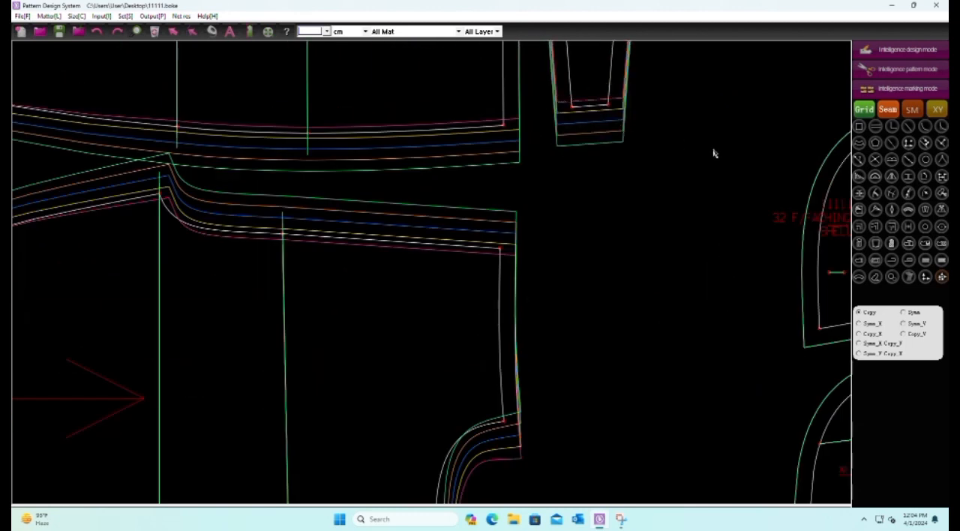
# Save the pattern file with the grading copied to the back and tapered pieces
pyautogui.scroll(-4, 541, 404)
pyautogui.scroll(-2, 627, 291)
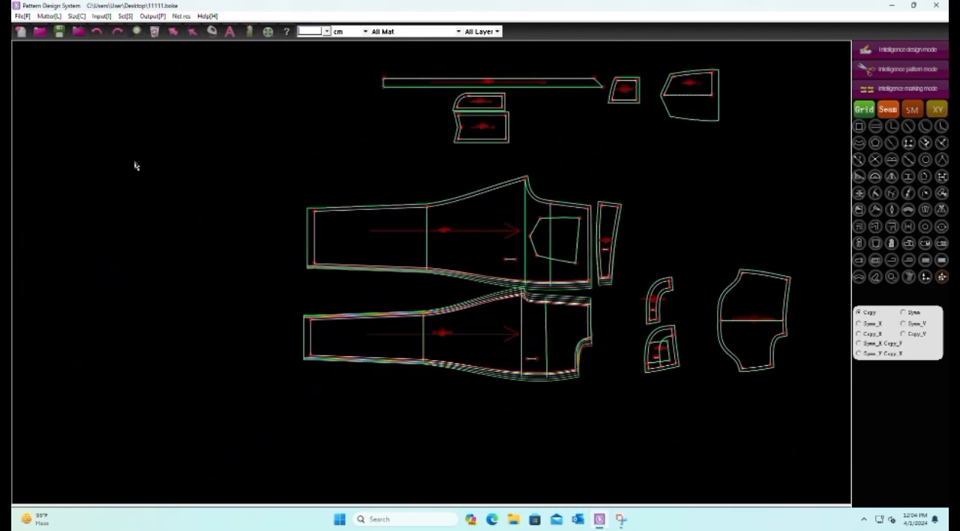
pyautogui.click(59, 31)
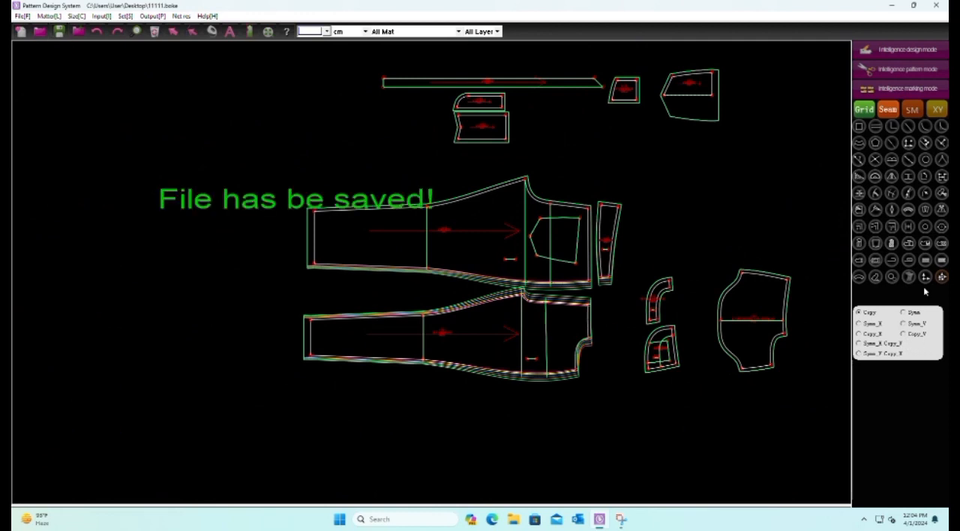
# Copy the front leg's upper hem and knee grading to the matching points of the back leg
pyautogui.scroll(2, 389, 296)
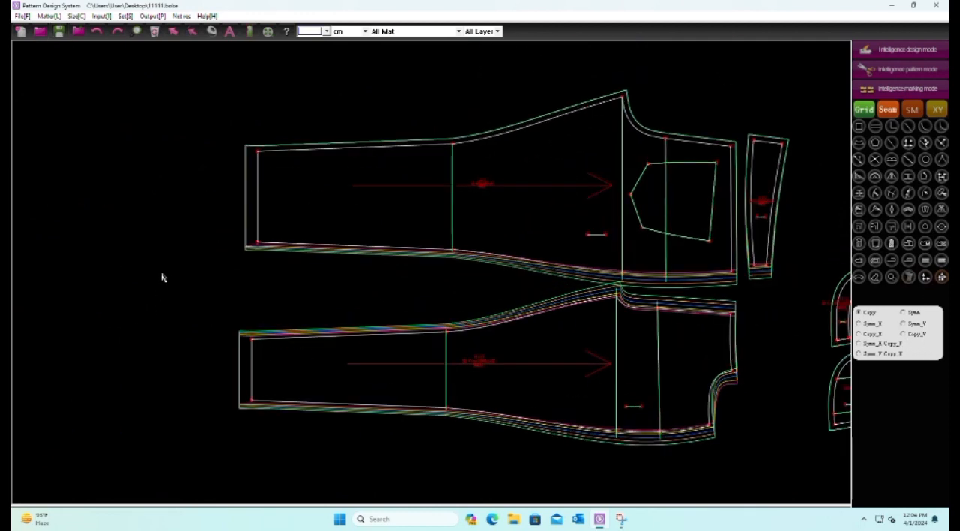
pyautogui.scroll(1, 280, 115)
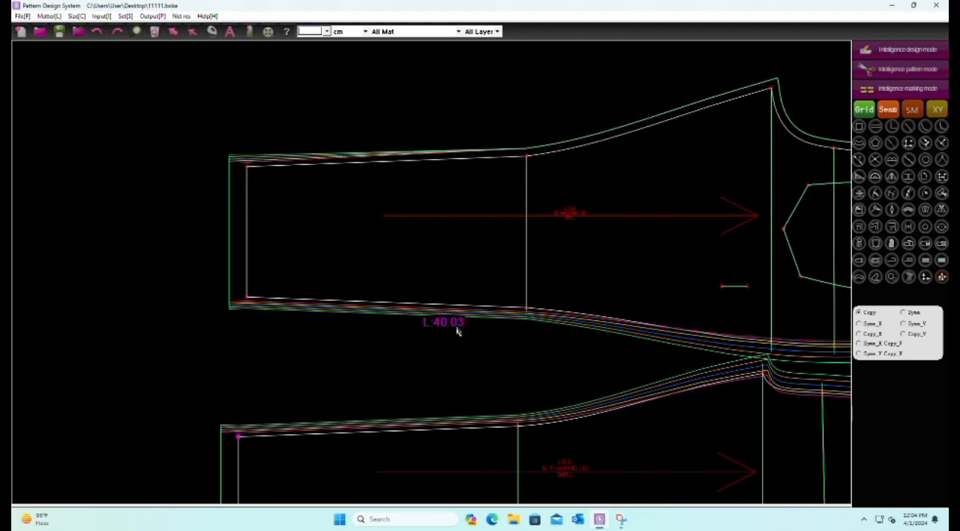
pyautogui.scroll(-3, 456, 331)
pyautogui.scroll(2, 455, 346)
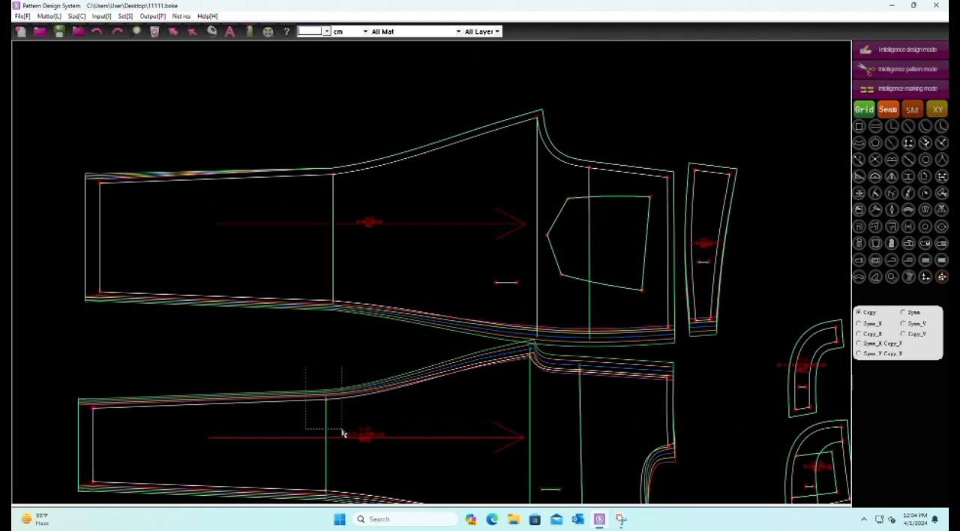
pyautogui.moveTo(307, 141); pyautogui.dragTo(358, 202)
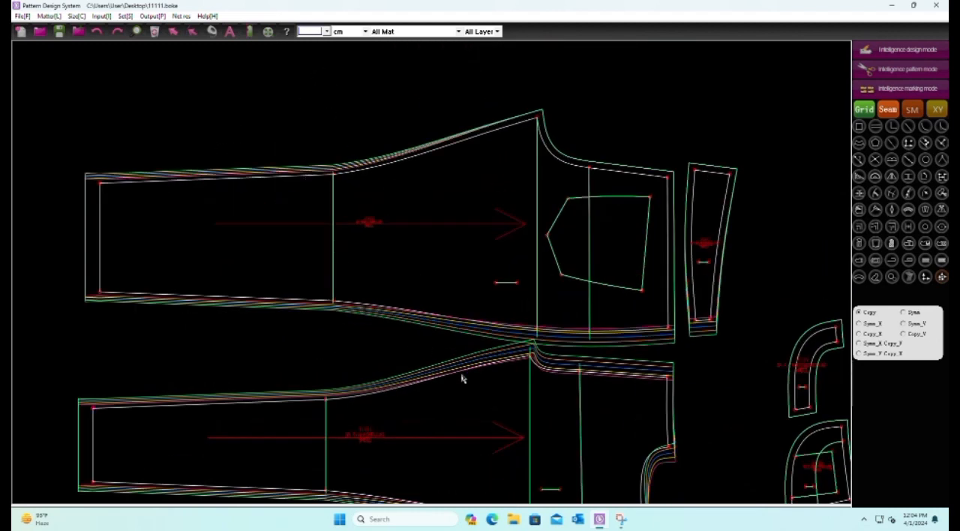
# Copy the grading at the upper ends of the front's crotch and hip lines to the matching points of the back piece
pyautogui.scroll(1, 510, 342)
pyautogui.scroll(-2, 506, 419)
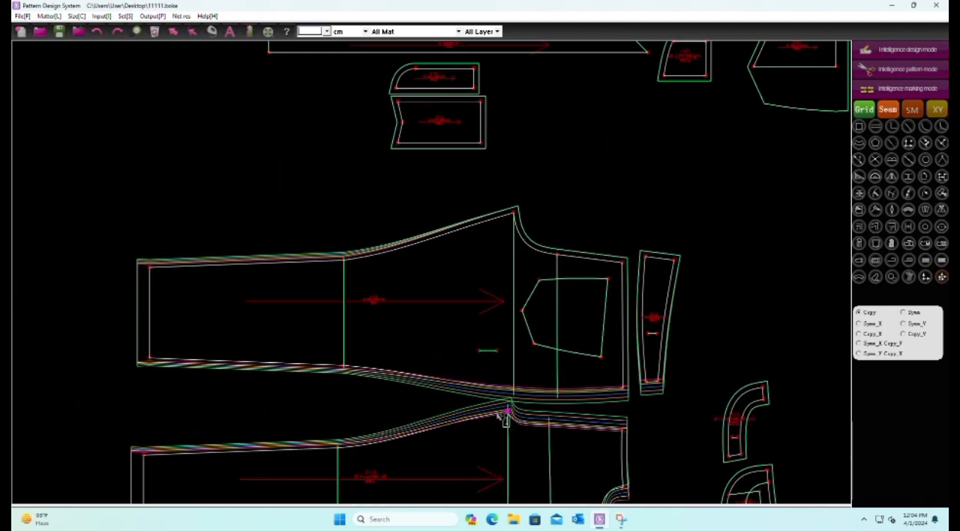
pyautogui.scroll(3, 523, 191)
pyautogui.scroll(-2, 407, 272)
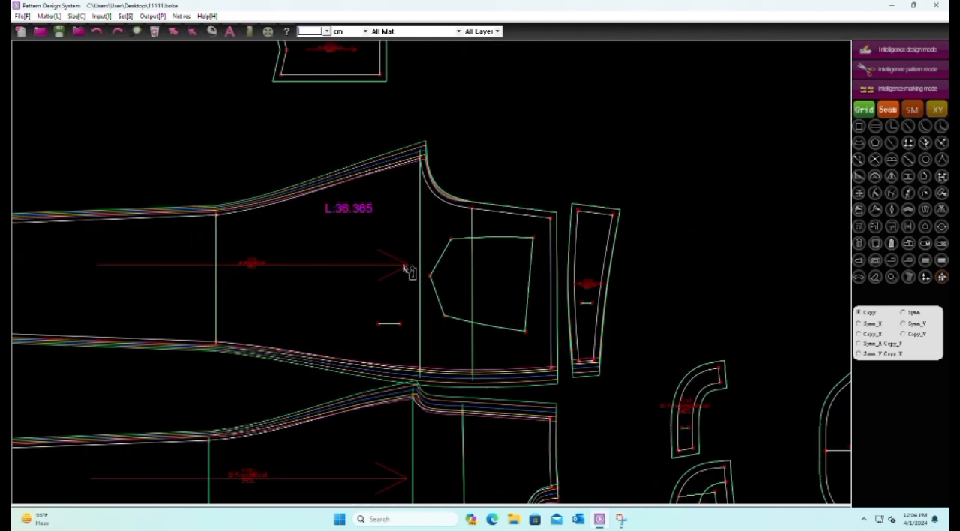
pyautogui.scroll(2, 464, 407)
pyautogui.scroll(-3, 482, 439)
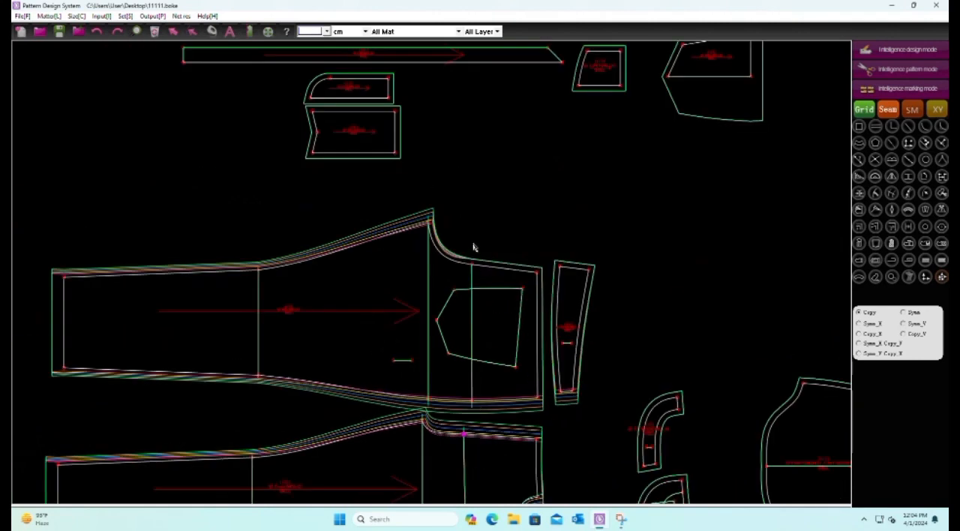
pyautogui.scroll(2, 457, 247)
pyautogui.scroll(-2, 454, 198)
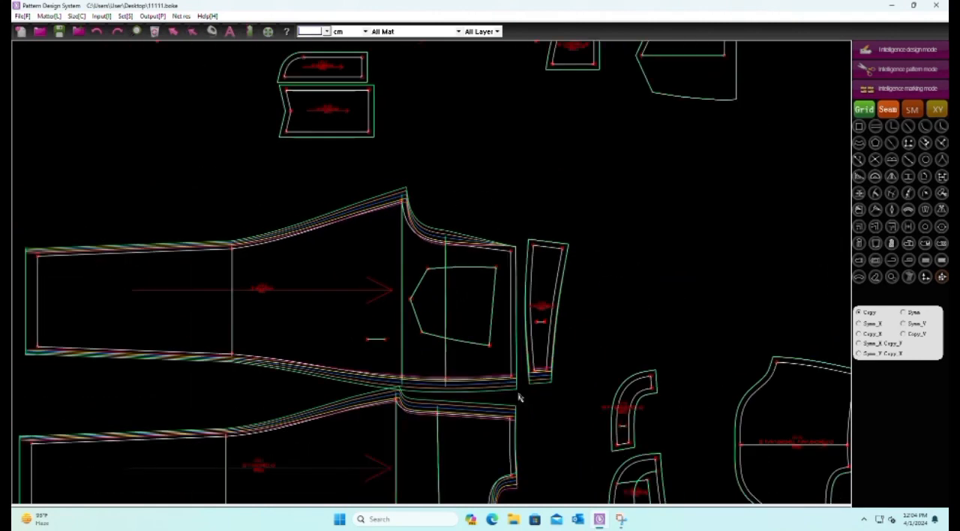
# Copy the front's upper waist corner grading to the back's upper waist corner and the tapered piece's upper end, and save the file
pyautogui.scroll(2, 518, 397)
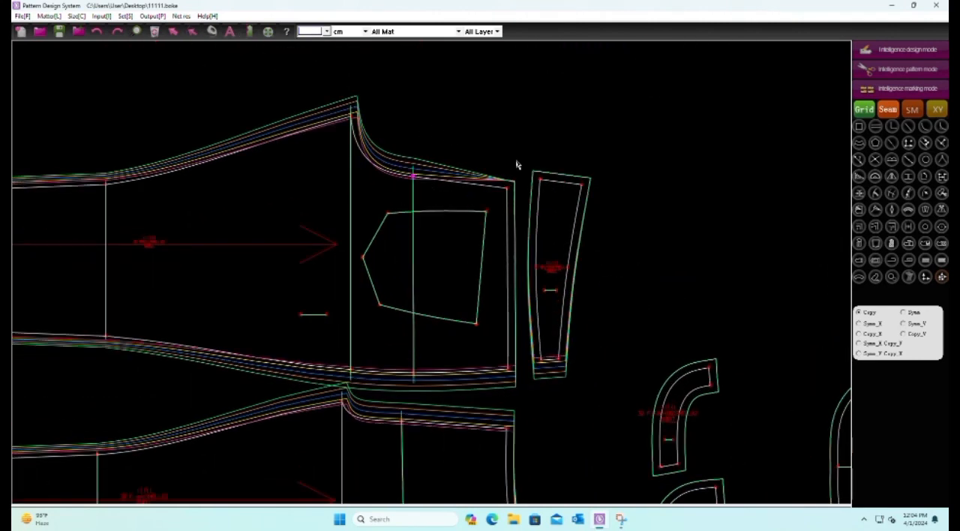
pyautogui.scroll(2, 516, 164)
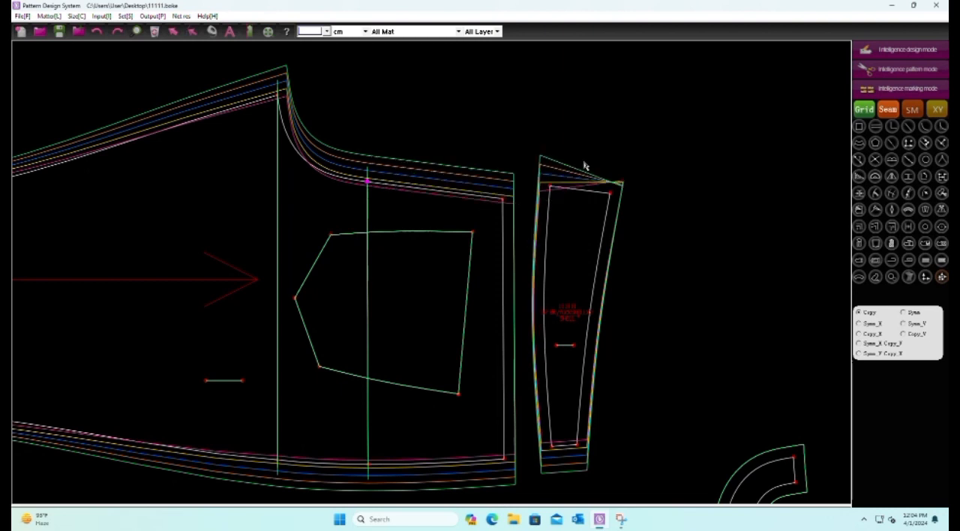
pyautogui.scroll(-5, 535, 152)
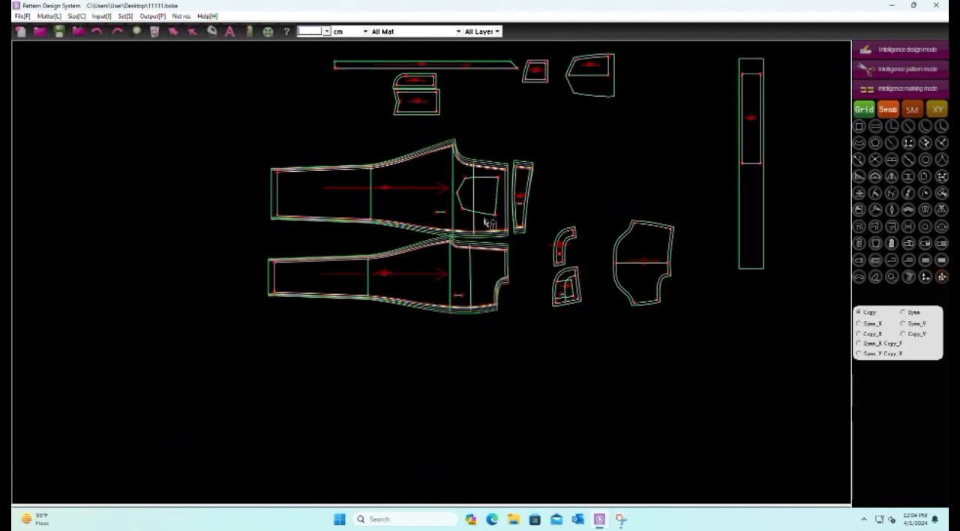
pyautogui.click(59, 32)
# Set the horizontal point scale of the front's upper waist corner to 0.75 for all sizes
pyautogui.scroll(2, 452, 315)
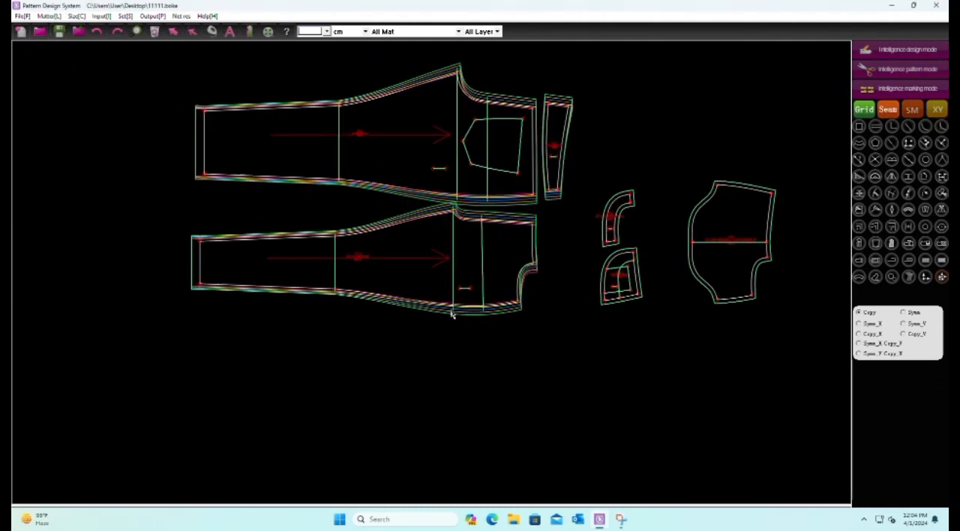
pyautogui.click(924, 276)
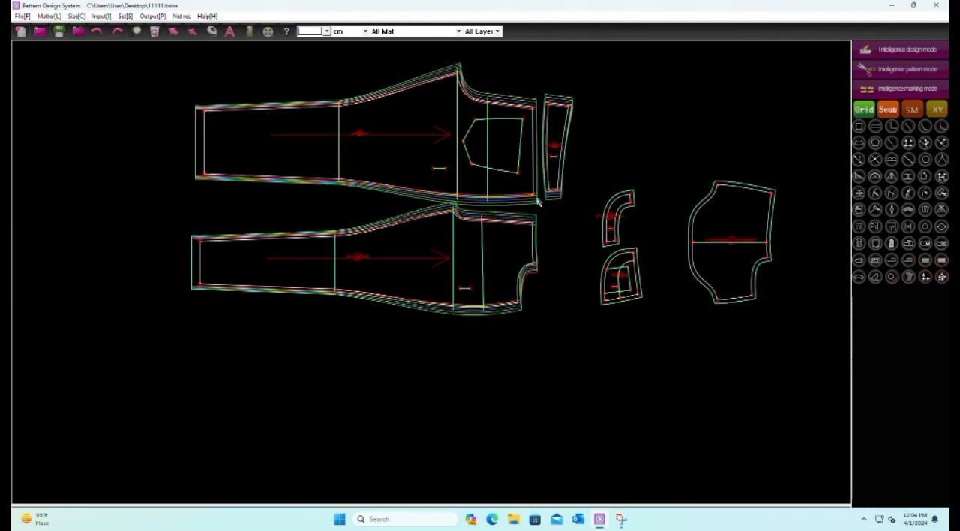
pyautogui.scroll(3, 529, 253)
pyautogui.scroll(-1, 381, 271)
pyautogui.scroll(2, 506, 263)
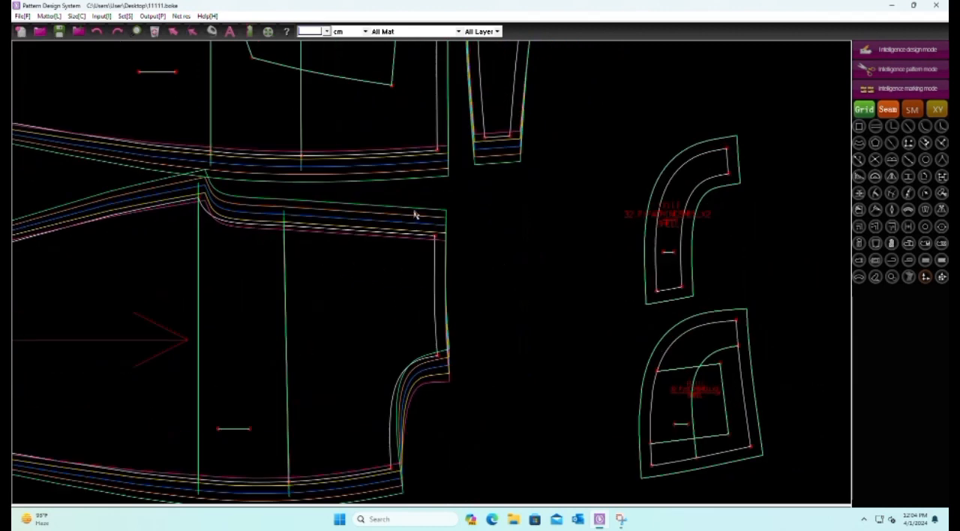
pyautogui.moveTo(415, 215); pyautogui.dragTo(469, 274)
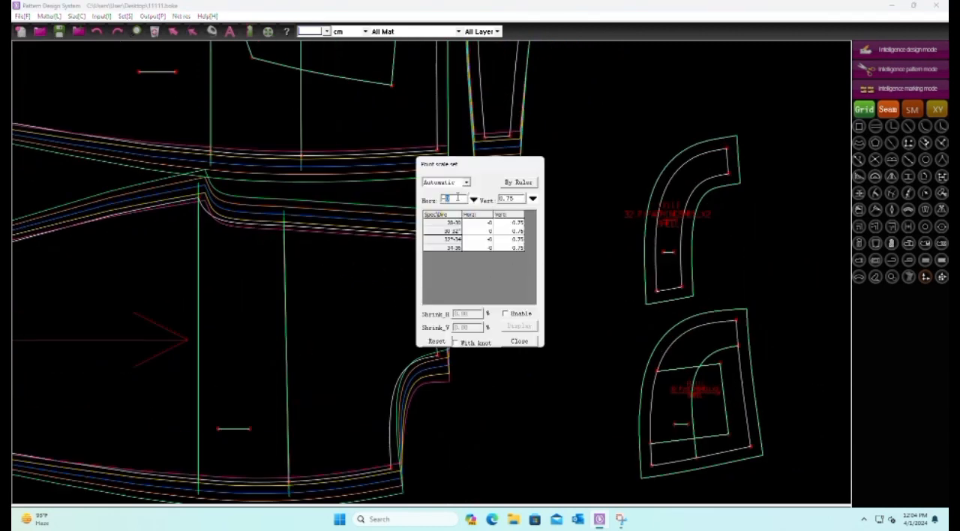
pyautogui.write('5')
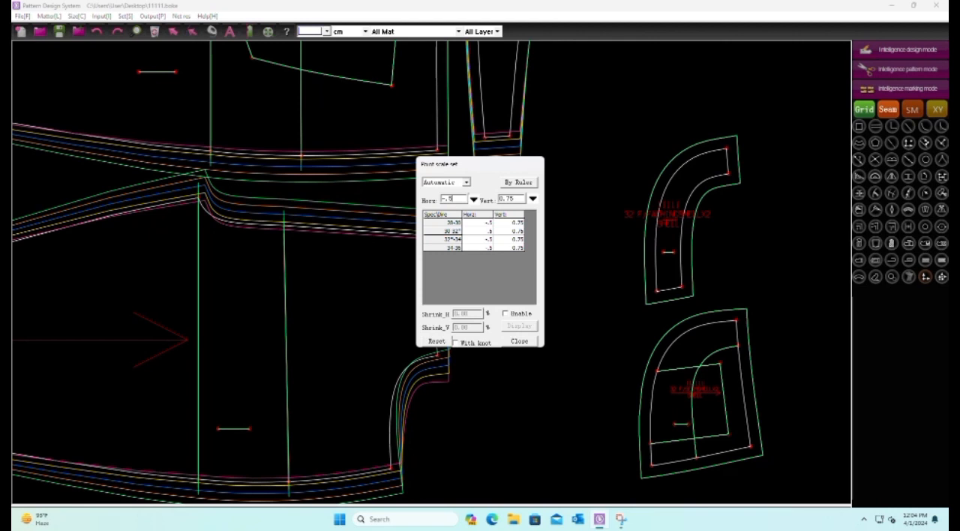
pyautogui.moveTo(480, 168); pyautogui.dragTo(617, 168)
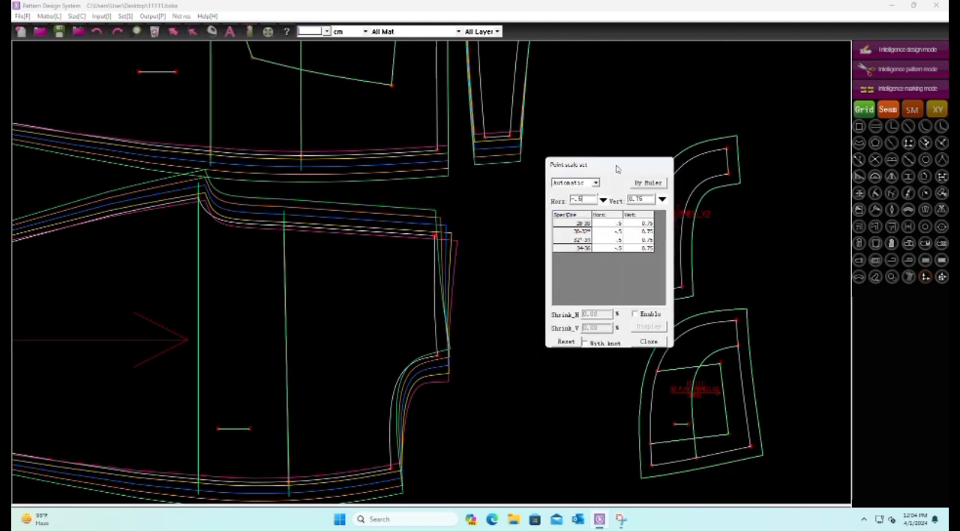
pyautogui.moveTo(589, 198); pyautogui.dragTo(561, 201)
pyautogui.write('.5')
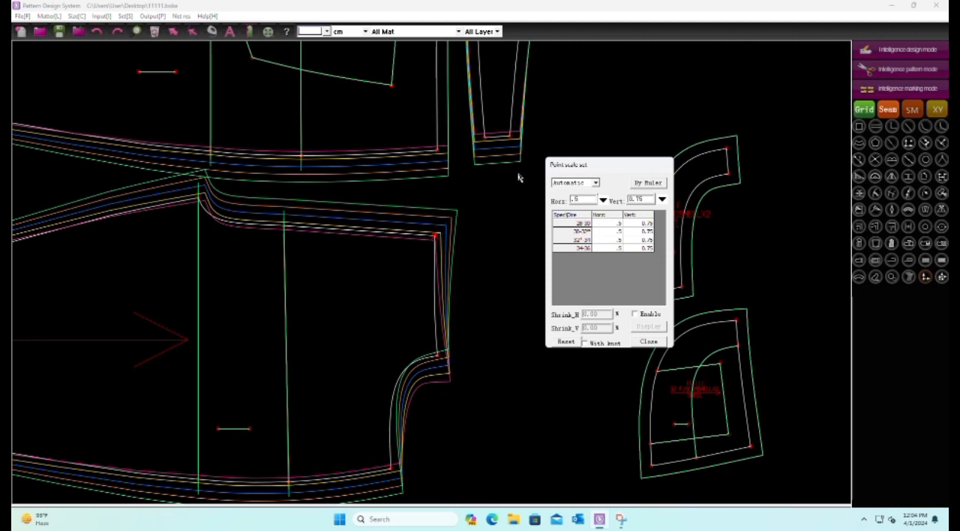
pyautogui.press('BackSpace')
pyautogui.write('75')
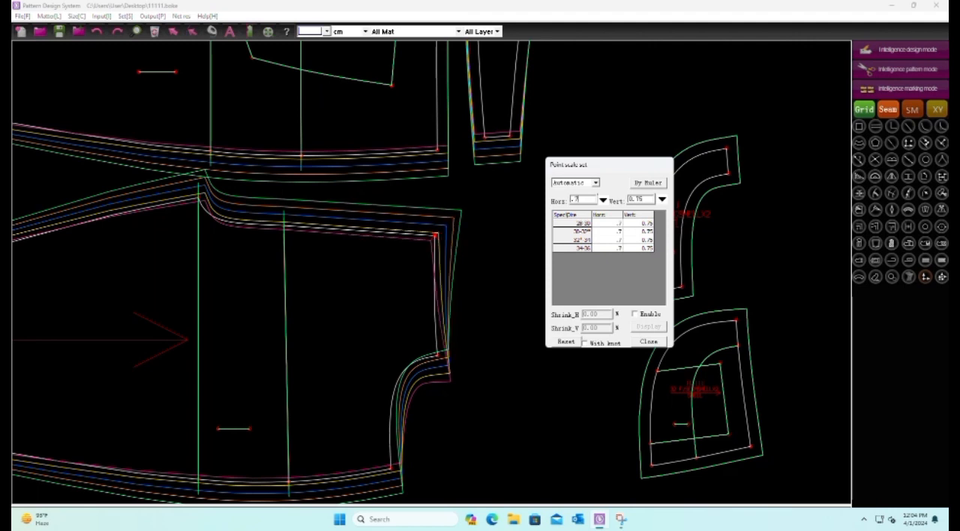
pyautogui.scroll(-2, 451, 210)
pyautogui.scroll(1, 475, 259)
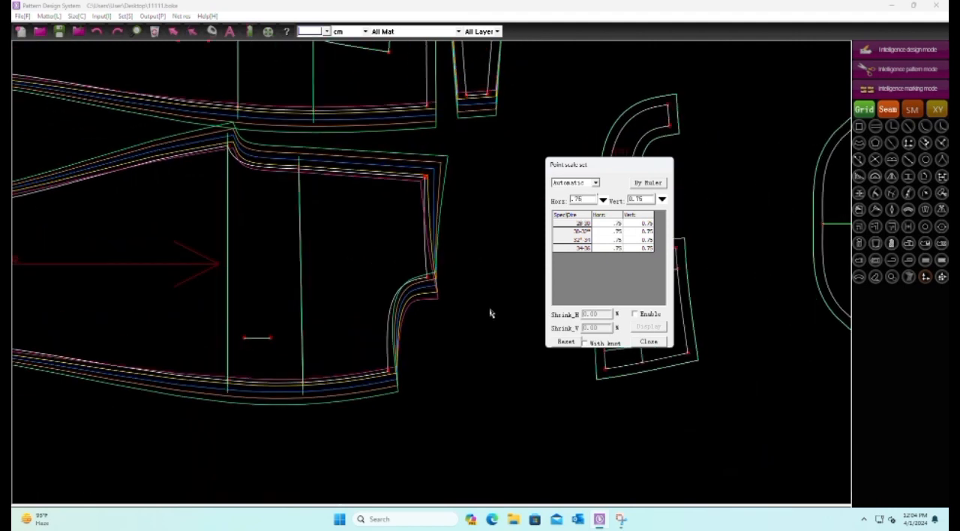
pyautogui.rightClick(490, 309)
# Set the horizontal point scale of the front's pocket-opening corner at the waist to 0.75
pyautogui.moveTo(399, 256); pyautogui.dragTo(450, 316)
pyautogui.write('-.75')
pyautogui.scroll(-1, 463, 217)
pyautogui.scroll(1, 450, 294)
pyautogui.rightClick(450, 291)
# Set the horizontal point scale of the front's pocket-opening corner at the side seam to 0.75
pyautogui.moveTo(390, 261); pyautogui.dragTo(466, 340)
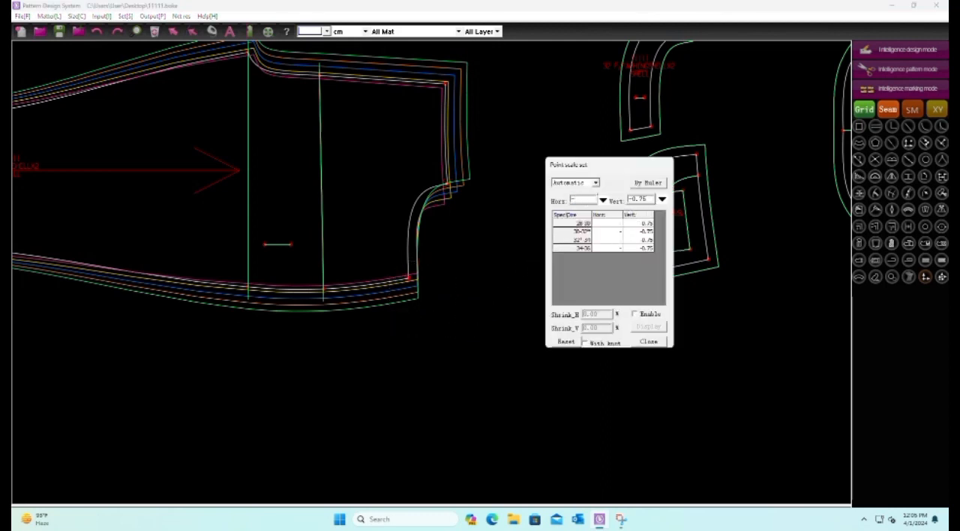
pyautogui.write('.75')
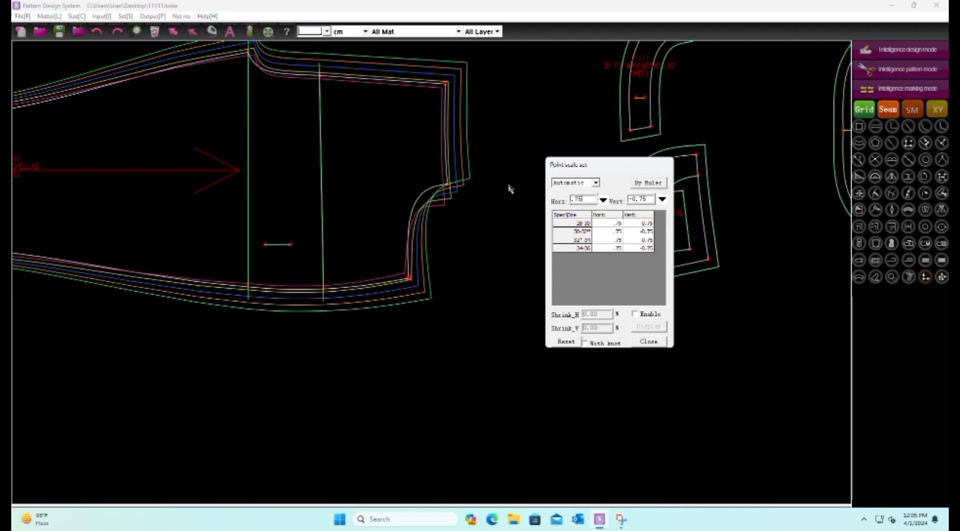
pyautogui.scroll(1, 509, 186)
pyautogui.scroll(-2, 432, 294)
pyautogui.scroll(1, 435, 272)
pyautogui.rightClick(446, 259)
# Change the vertical point scale of the front's pocket-opening corner at the waist to -0.75
pyautogui.moveTo(367, 209); pyautogui.dragTo(444, 253)
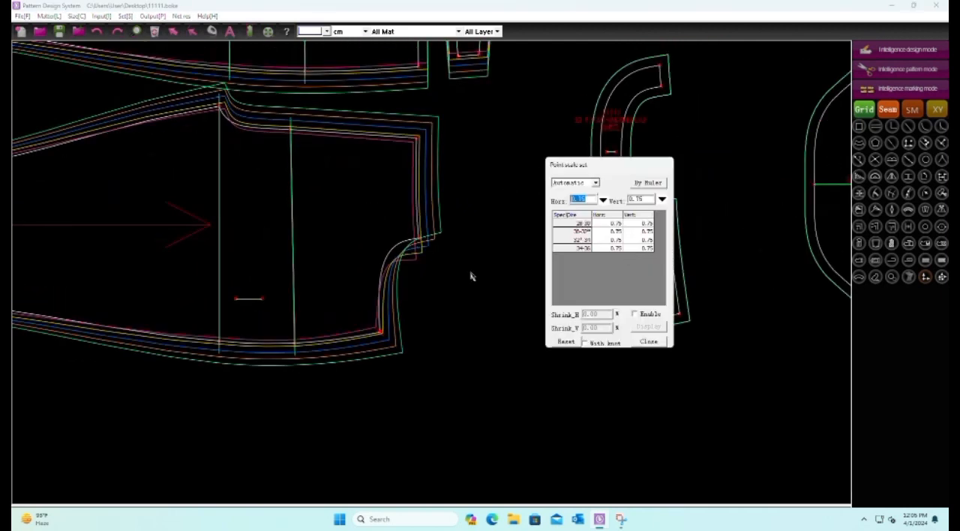
pyautogui.click(631, 199)
pyautogui.write('-')
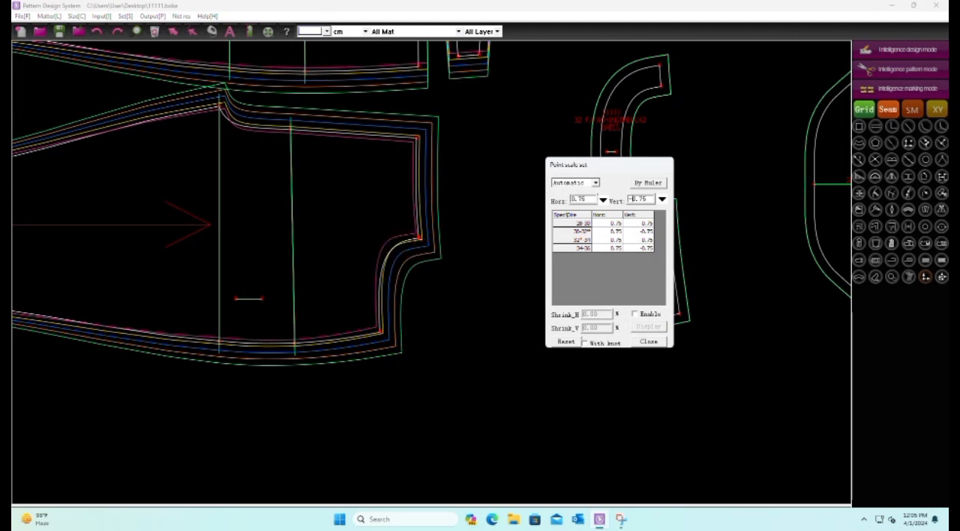
pyautogui.click(520, 200)
# Set a horizontal point scale of 0.75 on the back's upper waist corner and the tapered piece's upper-end points together
pyautogui.scroll(-4, 521, 217)
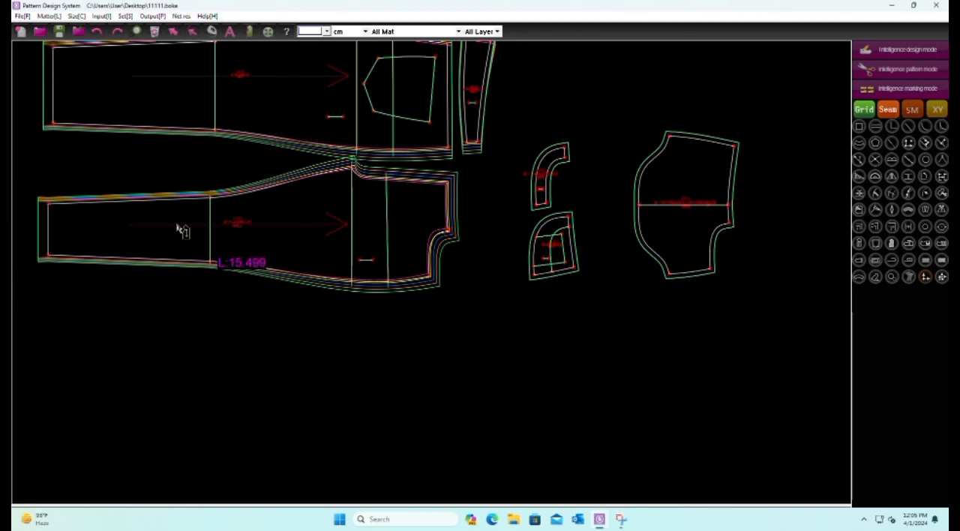
pyautogui.scroll(-2, 386, 188)
pyautogui.scroll(4, 370, 167)
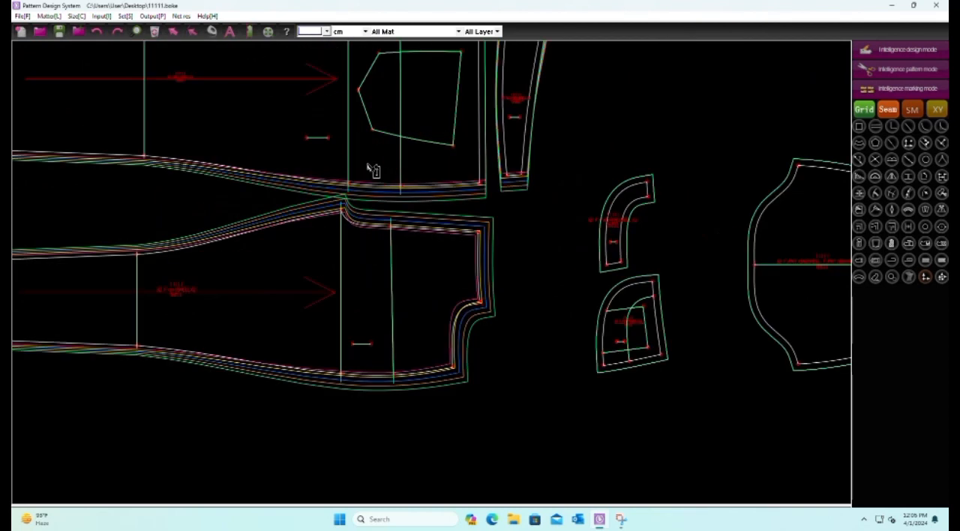
pyautogui.scroll(-2, 541, 295)
pyautogui.scroll(2, 551, 161)
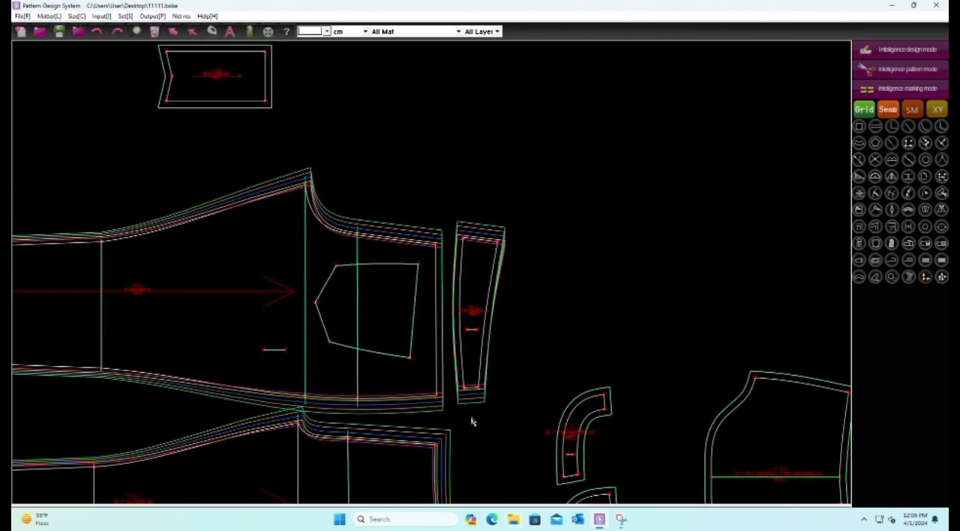
pyautogui.scroll(-2, 472, 421)
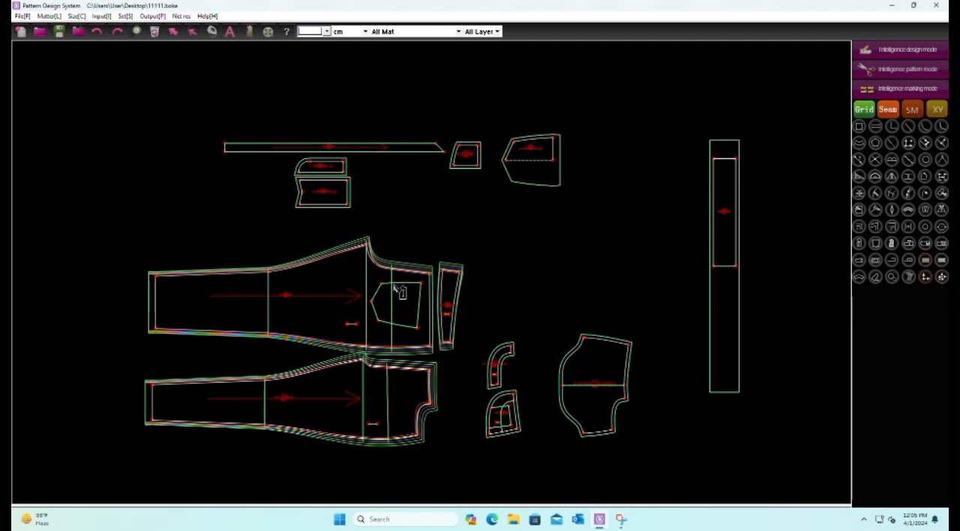
pyautogui.scroll(4, 517, 300)
pyautogui.moveTo(459, 183); pyautogui.dragTo(598, 272)
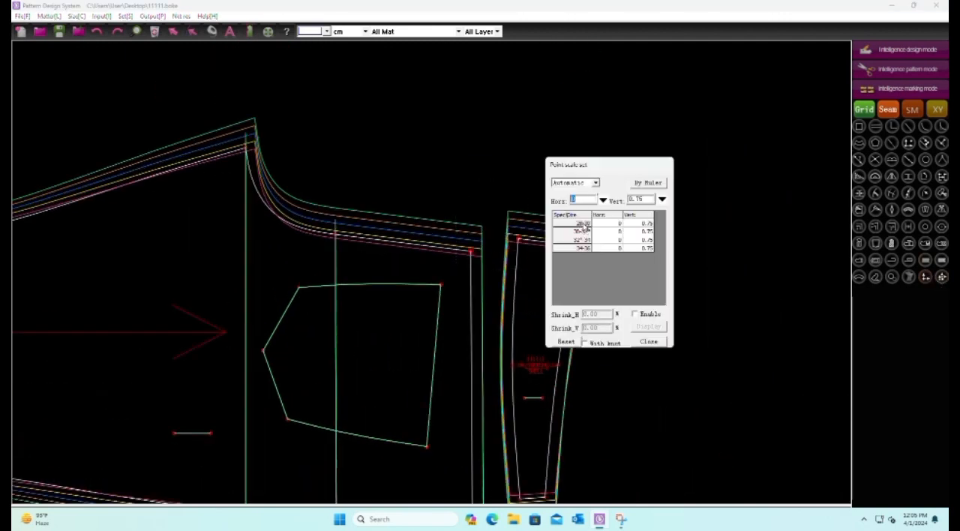
pyautogui.write('-75')
pyautogui.press('BackSpace')
pyautogui.press('BackSpace')
pyautogui.write('.75')
pyautogui.scroll(-4, 380, 148)
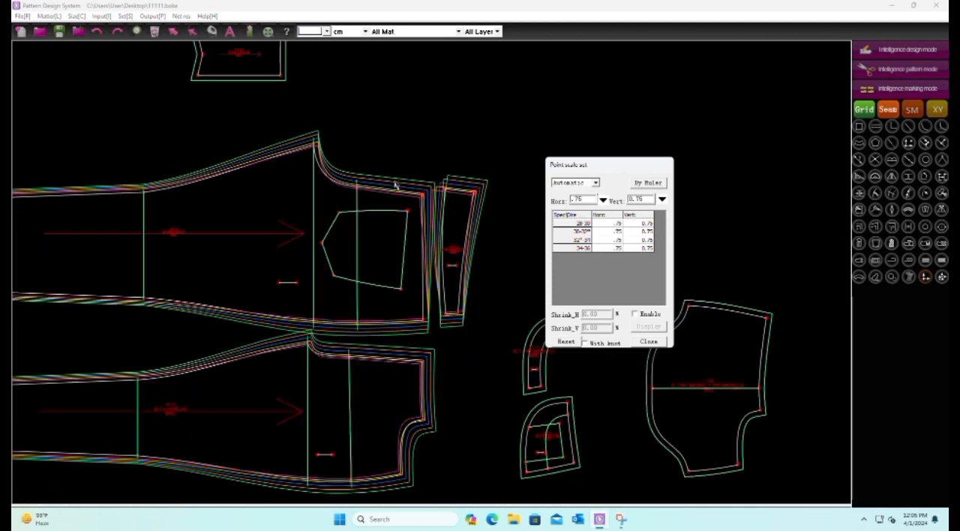
# Set a horizontal point scale of 0.75 on the back's lower waist corner and the tapered piece's lower-end points together
pyautogui.scroll(2, 422, 300)
pyautogui.moveTo(391, 299); pyautogui.dragTo(479, 362)
pyautogui.write('-0')
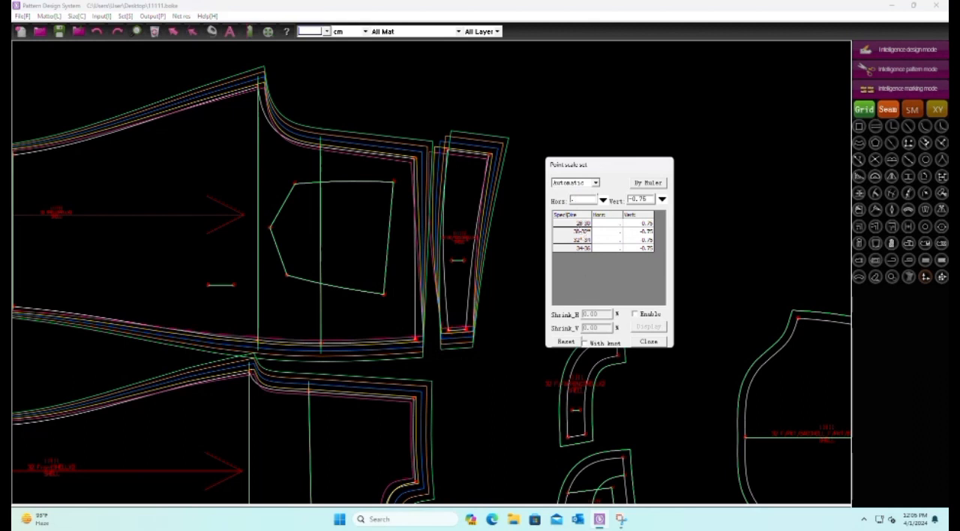
pyautogui.write('.75')
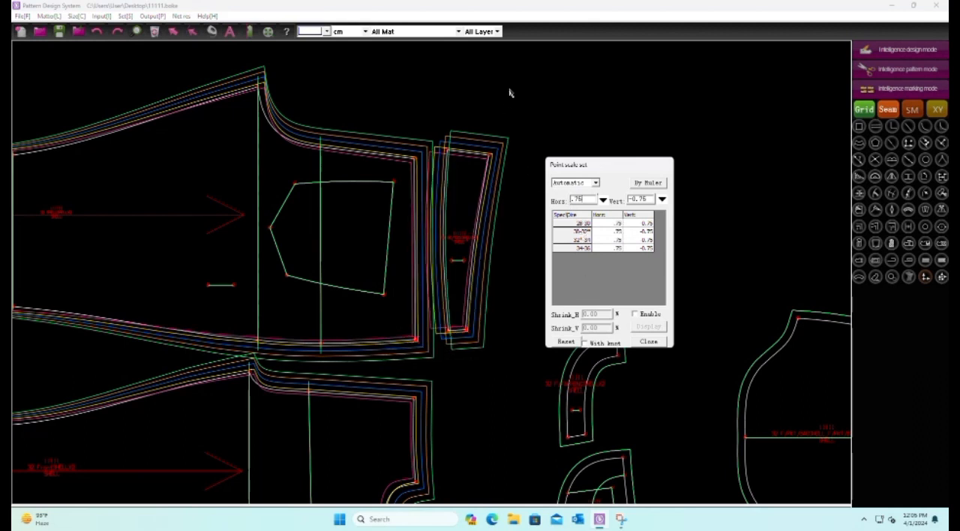
pyautogui.click(509, 93)
# Move the tapered piece away from the back's waist edge and save the pattern file
pyautogui.moveTo(491, 158); pyautogui.dragTo(582, 167)
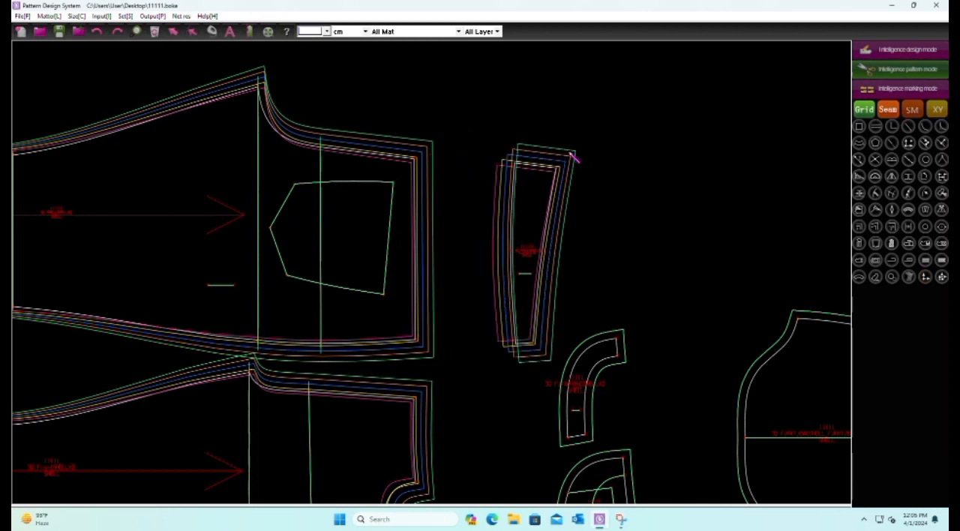
pyautogui.scroll(-2, 496, 132)
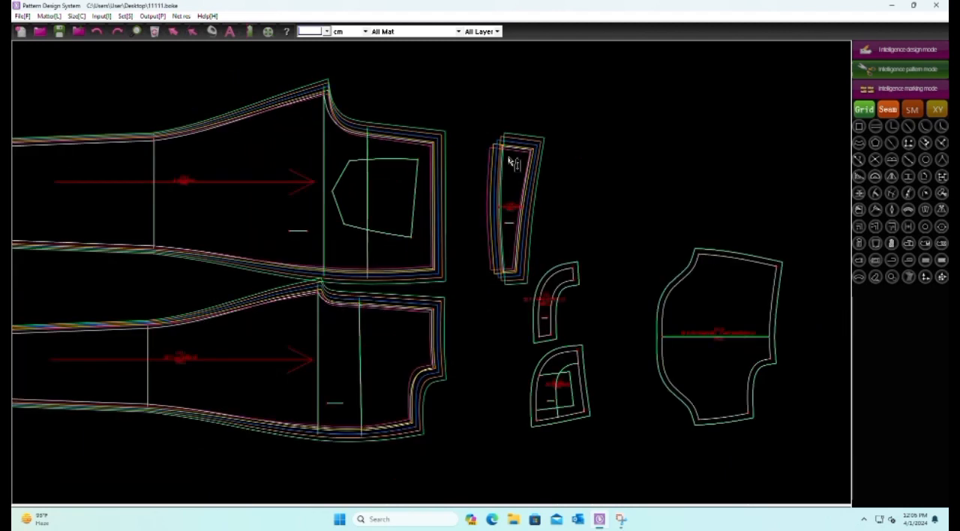
pyautogui.click(59, 31)
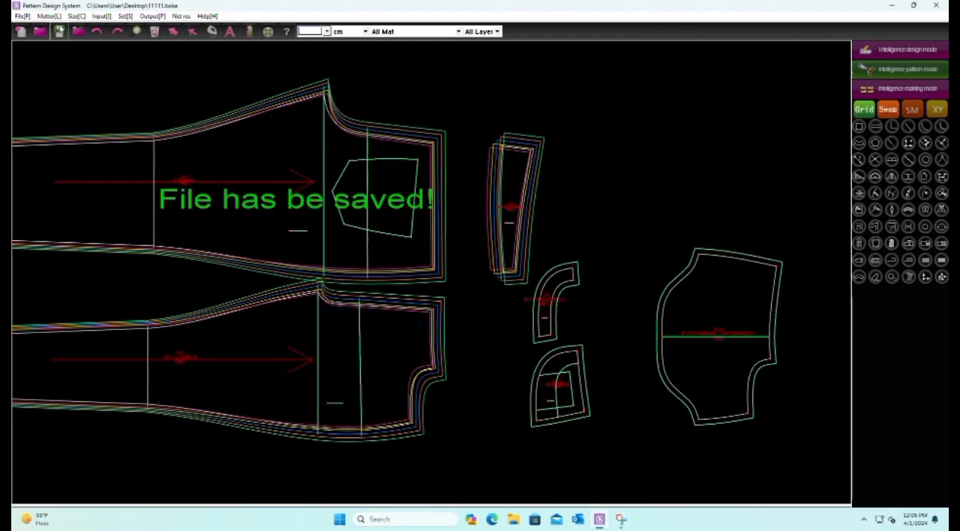
# Save the pattern file and look over the graded and ungraded pieces across the whole layout
pyautogui.click(62, 33)
pyautogui.scroll(-2, 439, 122)
pyautogui.scroll(2, 446, 171)
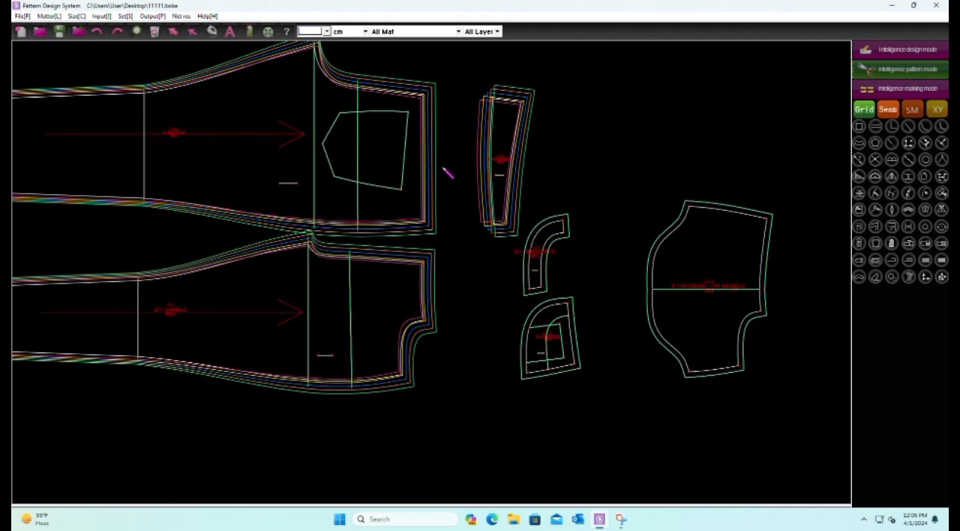
pyautogui.scroll(-2, 470, 221)
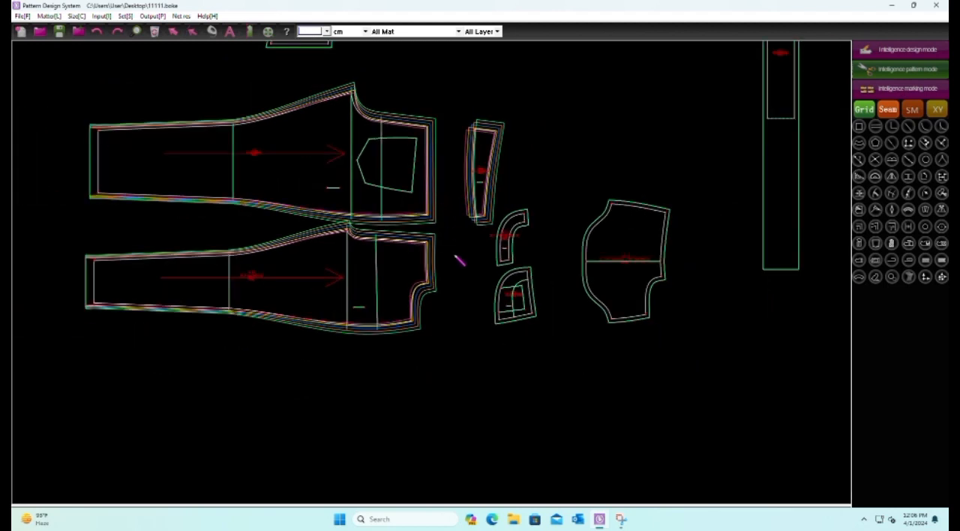
pyautogui.scroll(-2, 412, 211)
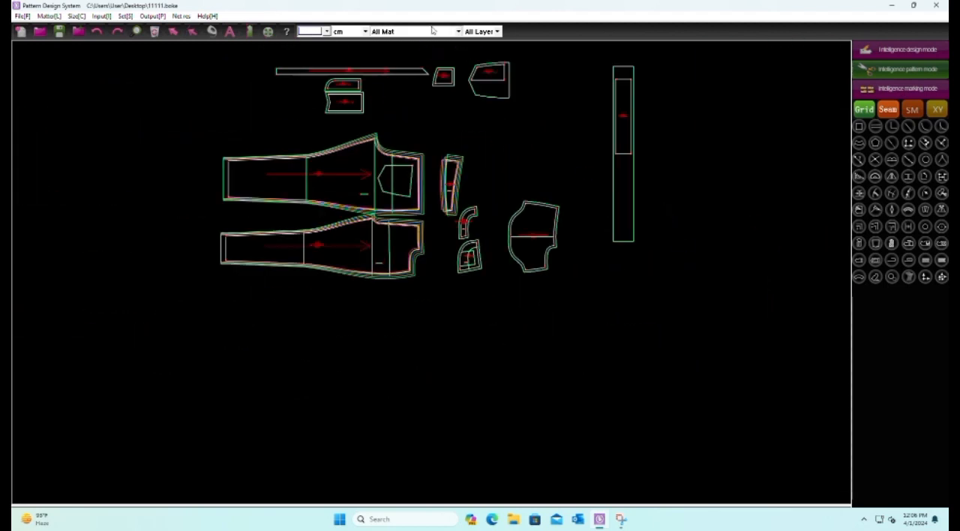
pyautogui.scroll(5, 432, 138)
pyautogui.scroll(-2, 390, 268)
pyautogui.scroll(3, 397, 371)
pyautogui.scroll(-1, 386, 330)
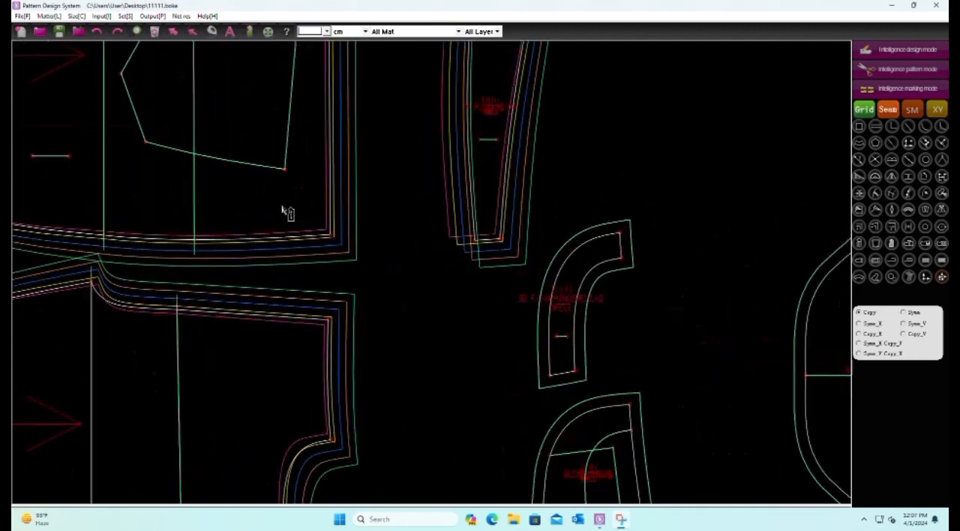
pyautogui.scroll(-3, 426, 256)
pyautogui.scroll(3, 426, 253)
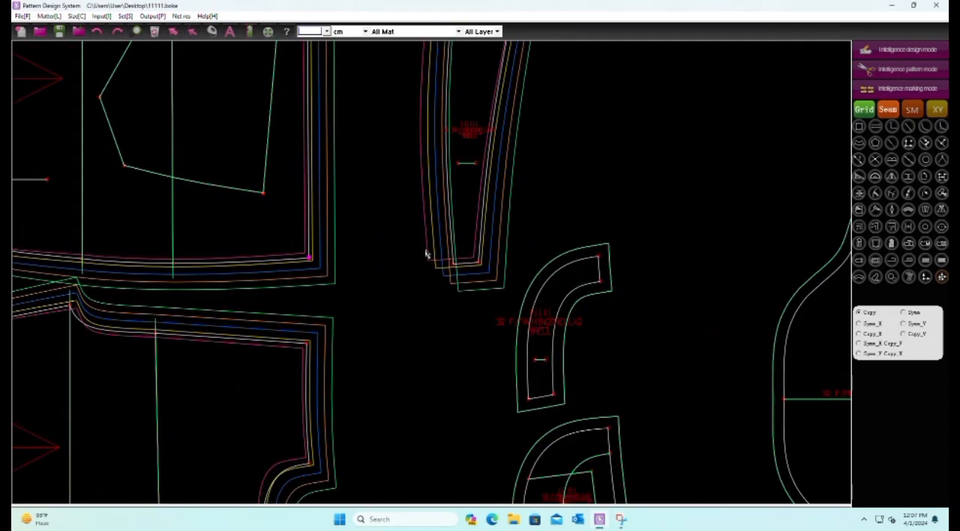
pyautogui.scroll(-3, 449, 255)
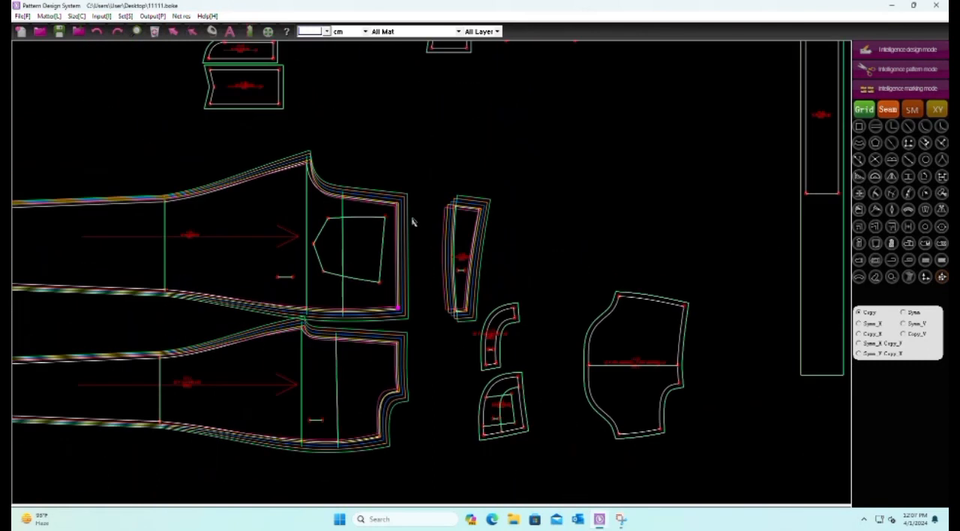
pyautogui.scroll(1, 429, 211)
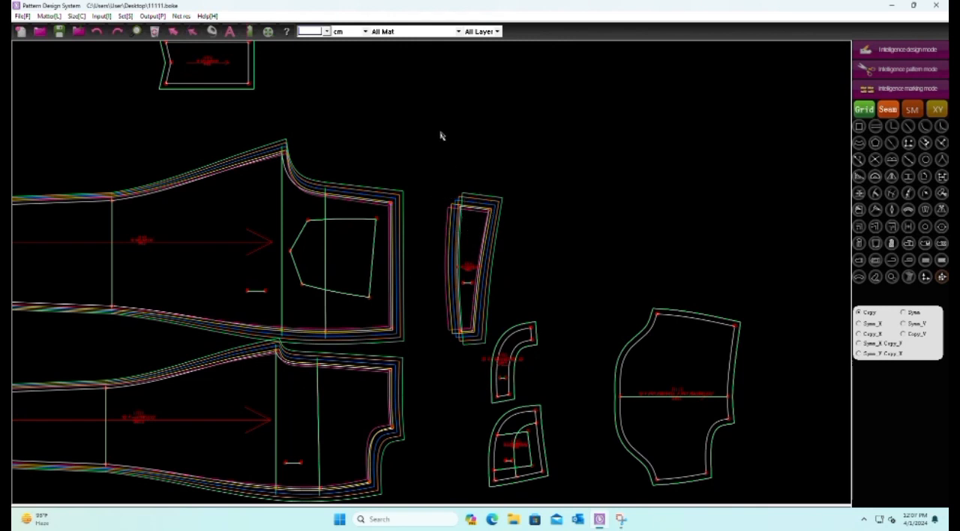
pyautogui.scroll(-2, 441, 136)
pyautogui.scroll(3, 368, 307)
# Copy the front's lower waist corner point scale onto the quarter-round pocket piece's bottom corners and lower internal line points
pyautogui.moveTo(335, 216); pyautogui.dragTo(374, 285)
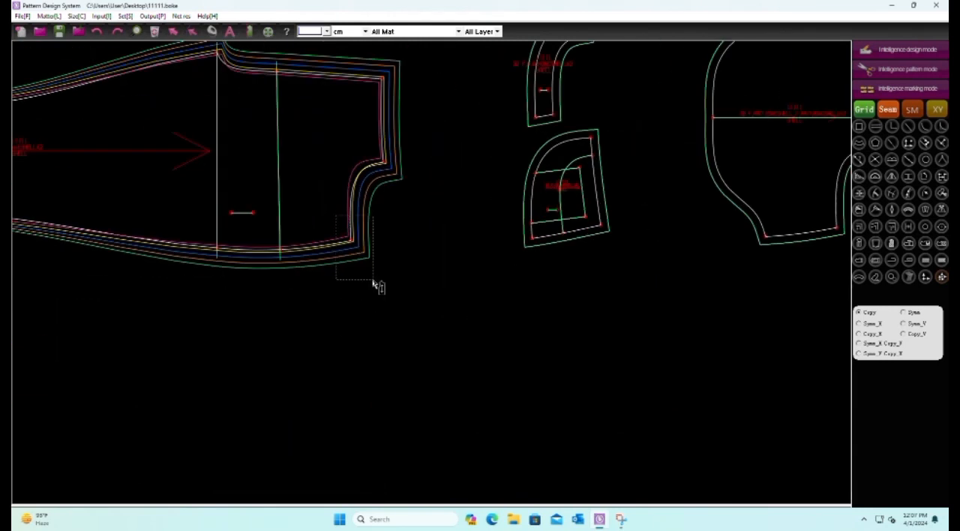
pyautogui.scroll(4, 532, 242)
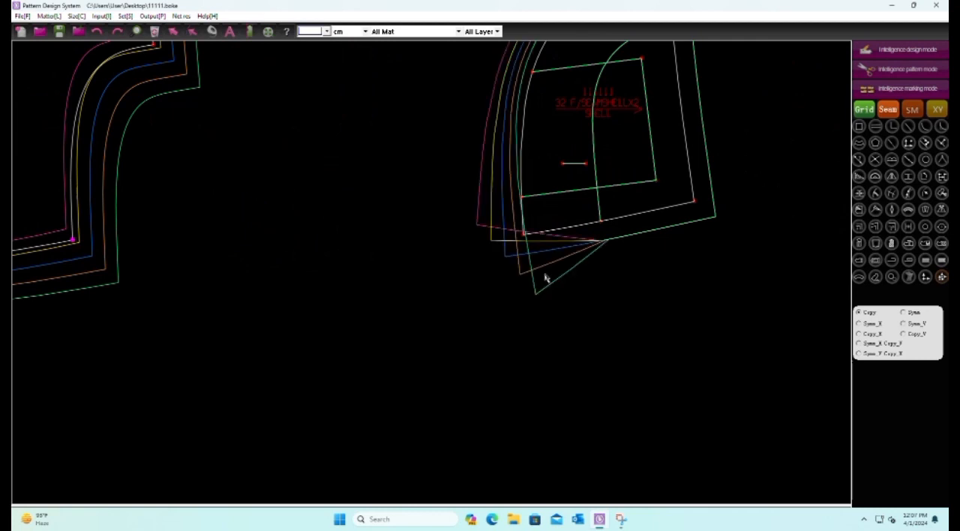
pyautogui.scroll(-3, 545, 279)
pyautogui.scroll(2, 493, 315)
pyautogui.moveTo(507, 276); pyautogui.dragTo(523, 309)
pyautogui.moveTo(472, 260); pyautogui.dragTo(494, 285)
pyautogui.moveTo(350, 273); pyautogui.dragTo(384, 297)
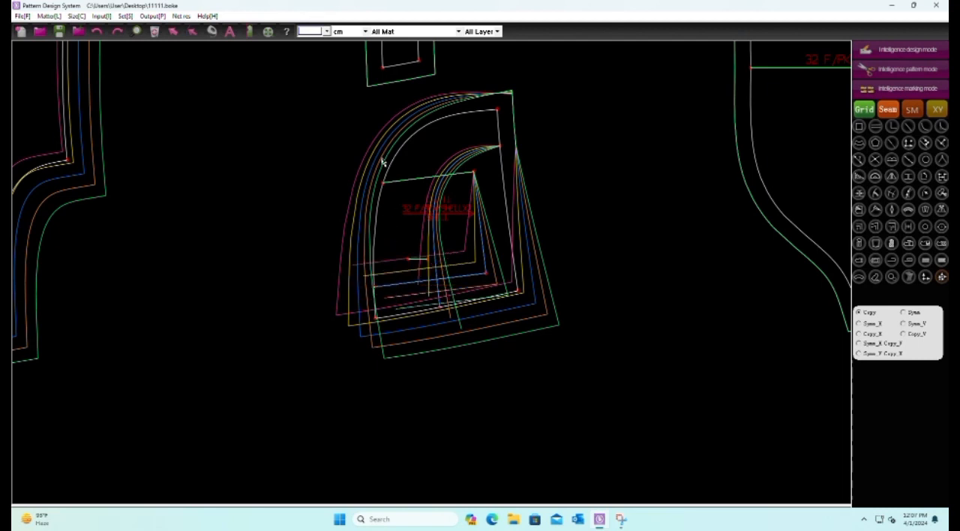
# Copy the same corner's point scale onto the quarter-round pocket piece's upper corner and its upper internal line points
pyautogui.moveTo(391, 199); pyautogui.dragTo(392, 201)
pyautogui.moveTo(463, 167); pyautogui.dragTo(486, 184)
pyautogui.scroll(3, 509, 130)
pyautogui.moveTo(472, 151); pyautogui.dragTo(494, 188)
pyautogui.scroll(-4, 527, 125)
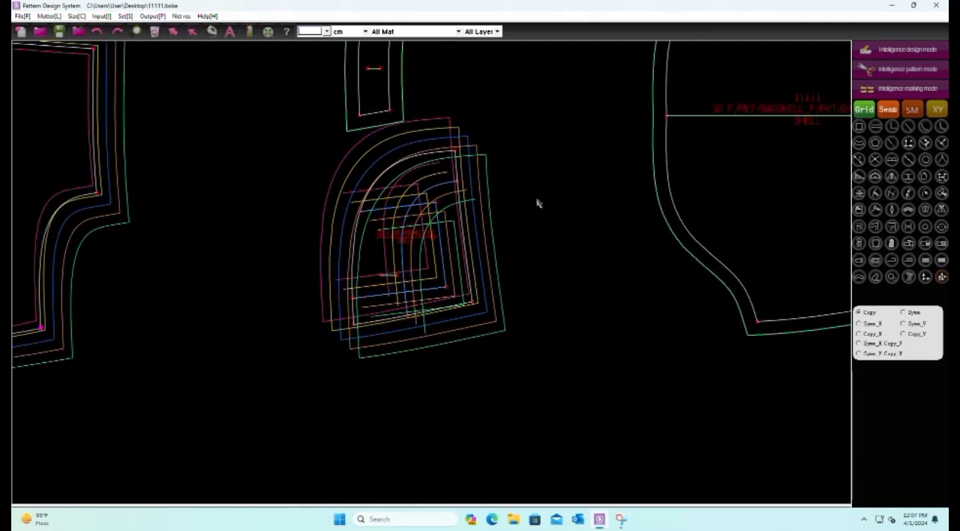
# Check the point scales of the front's lower waist corner and the curved facing strip's lower end points
pyautogui.click(868, 69)
pyautogui.scroll(-3, 474, 319)
pyautogui.moveTo(421, 297); pyautogui.dragTo(373, 332)
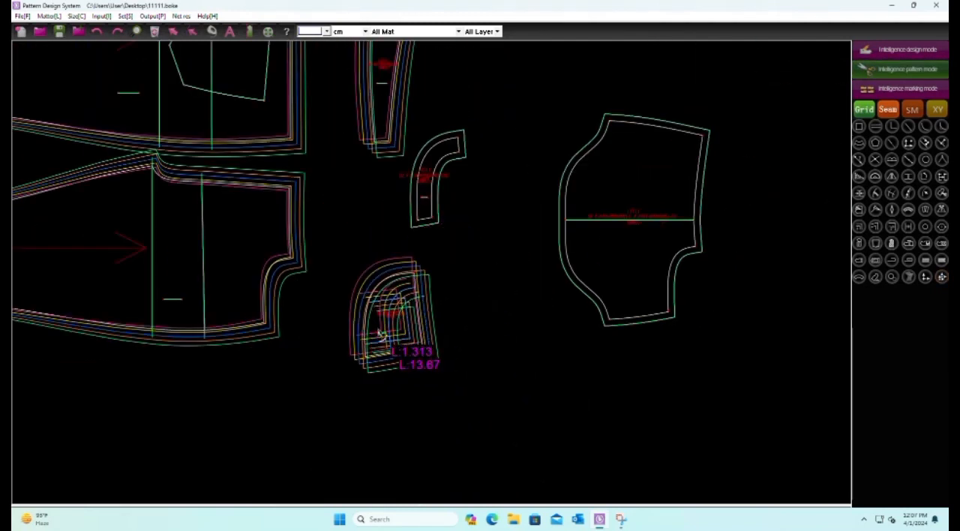
pyautogui.scroll(2, 349, 286)
pyautogui.click(927, 277)
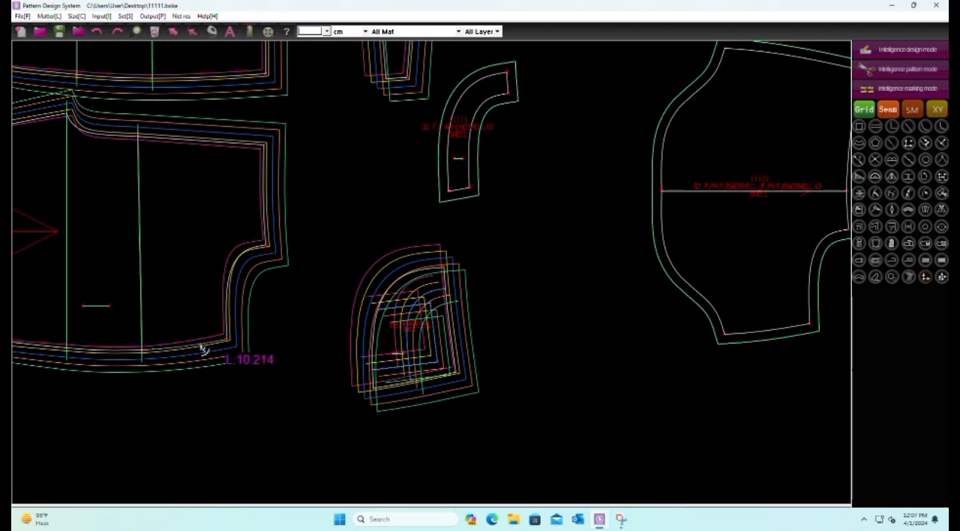
pyautogui.moveTo(205, 328); pyautogui.dragTo(236, 358)
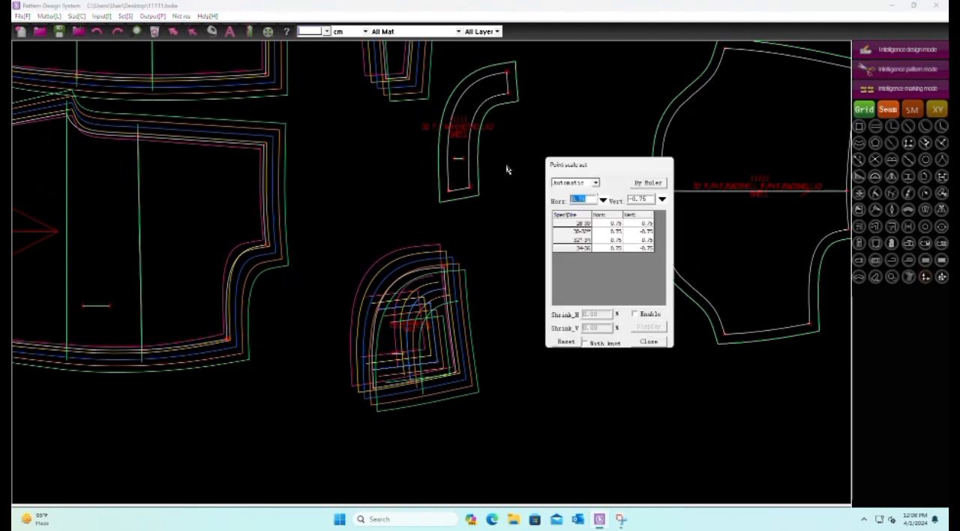
pyautogui.scroll(3, 507, 170)
pyautogui.moveTo(425, 186); pyautogui.dragTo(459, 223)
pyautogui.moveTo(380, 191); pyautogui.dragTo(432, 228)
pyautogui.scroll(-2, 448, 306)
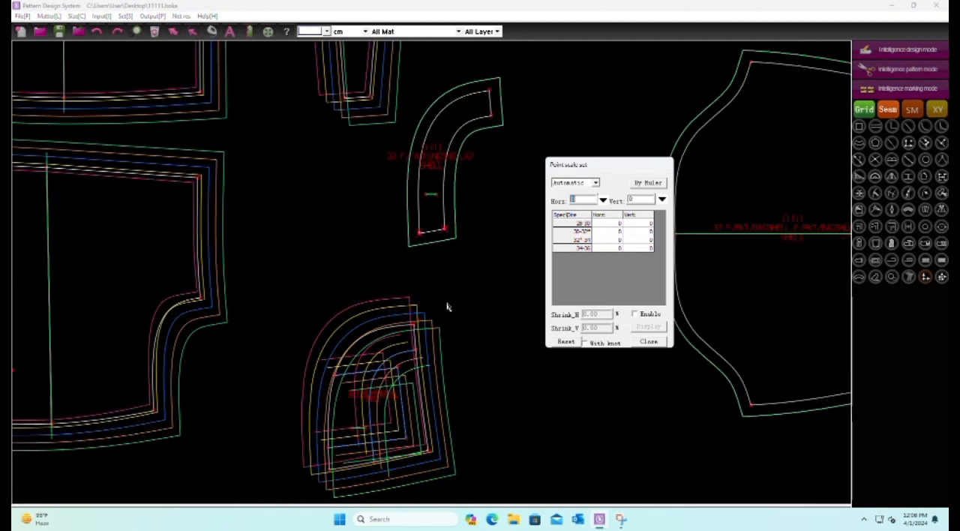
pyautogui.scroll(-1, 448, 306)
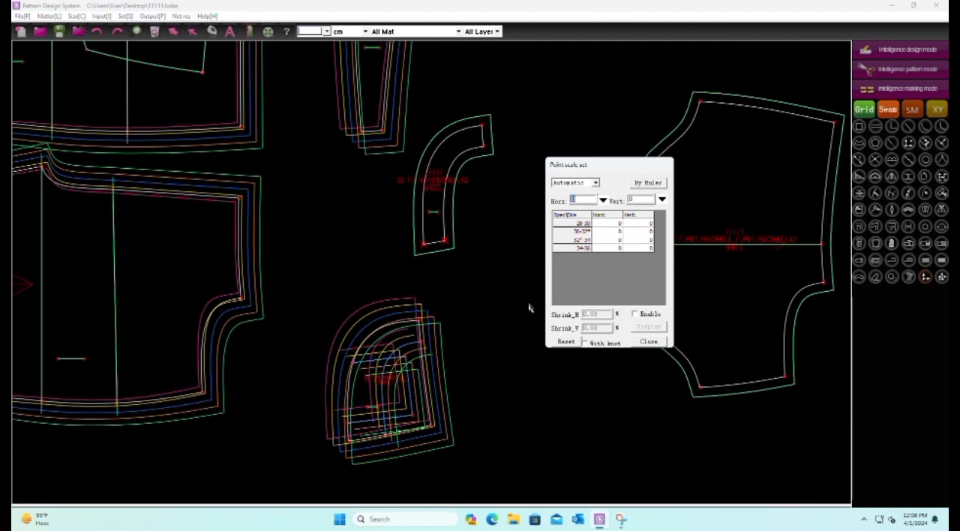
# Copy the front's lower waist corner point scale onto the points at both ends of the curved facing strip
pyautogui.click(939, 279)
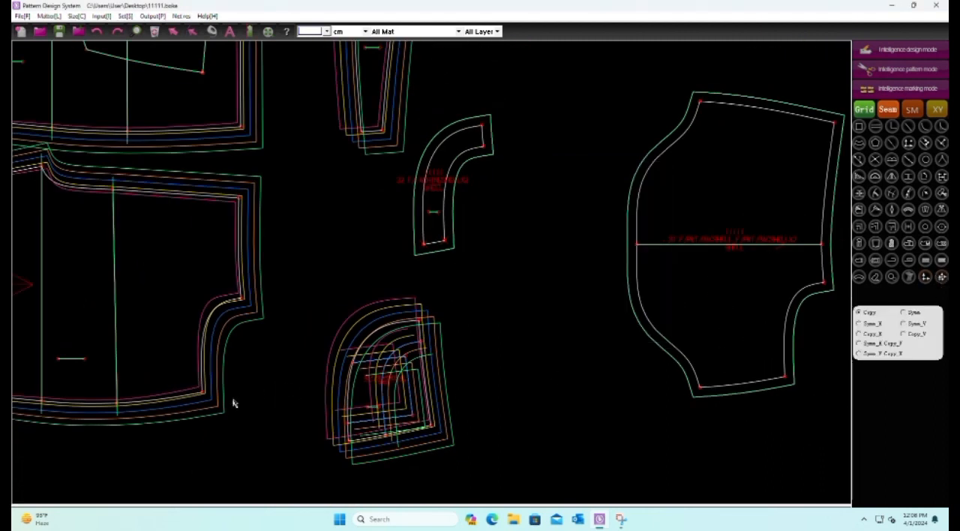
pyautogui.moveTo(435, 235); pyautogui.dragTo(432, 263)
pyautogui.moveTo(472, 134); pyautogui.dragTo(491, 151)
pyautogui.moveTo(472, 111); pyautogui.dragTo(487, 130)
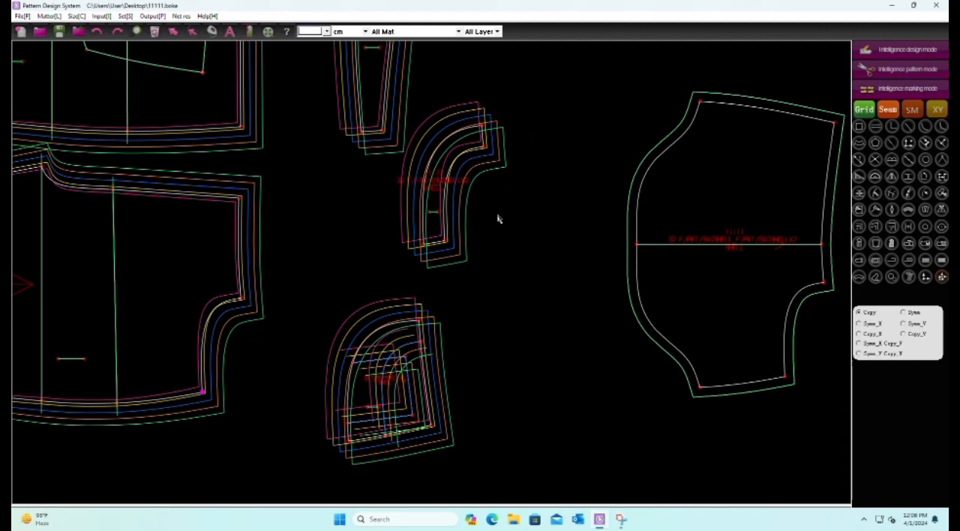
pyautogui.scroll(-2, 487, 217)
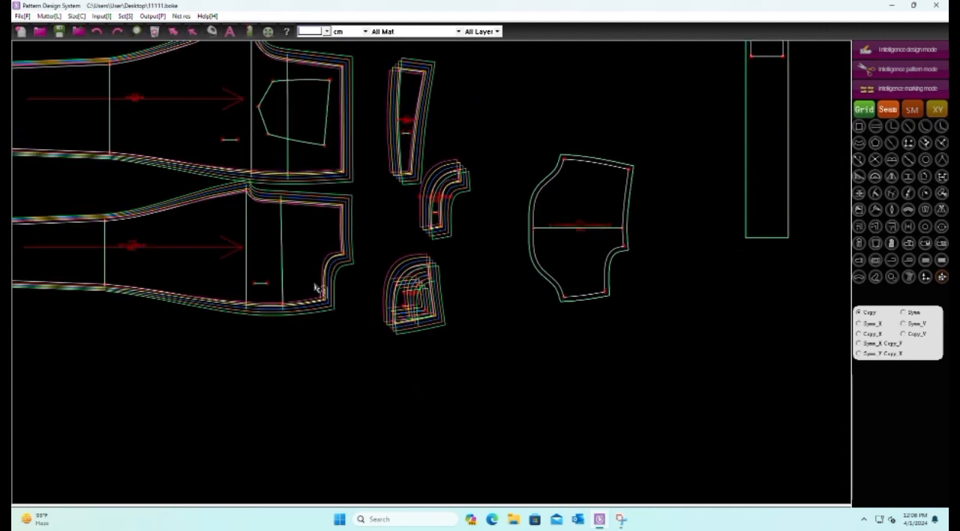
# Copy the front's lower waist corner point scale onto all corners and both middle-line ends of the large pocket bag
pyautogui.scroll(2, 634, 302)
pyautogui.moveTo(553, 319); pyautogui.dragTo(554, 319)
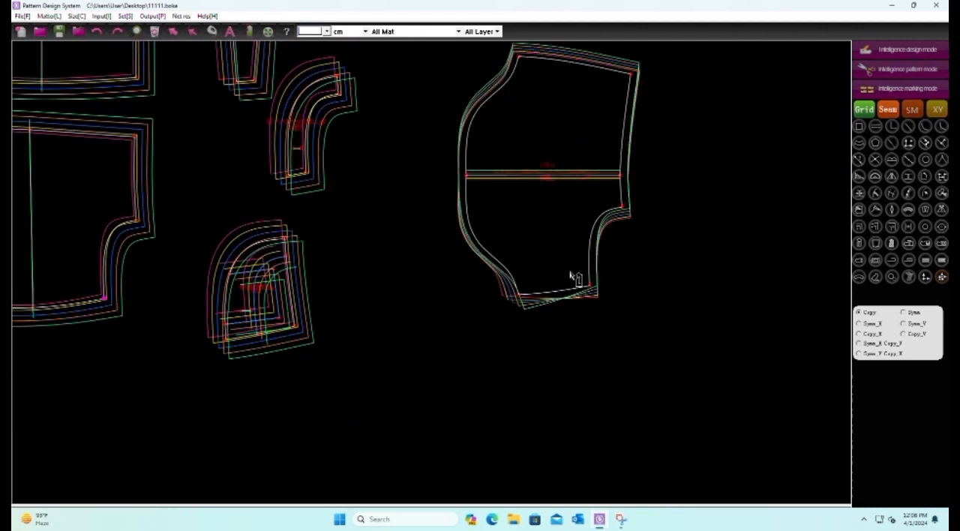
pyautogui.moveTo(574, 273); pyautogui.dragTo(598, 311)
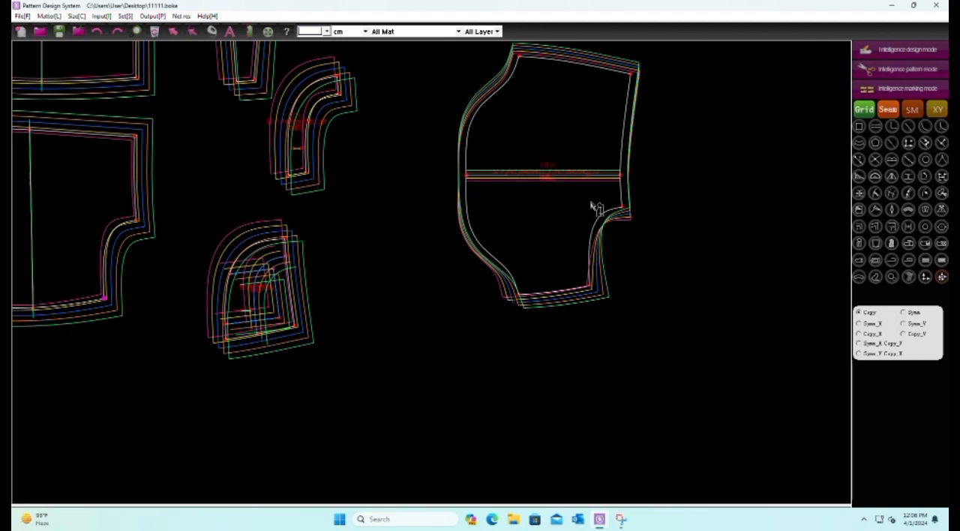
pyautogui.moveTo(593, 208); pyautogui.dragTo(642, 237)
pyautogui.moveTo(602, 163); pyautogui.dragTo(648, 206)
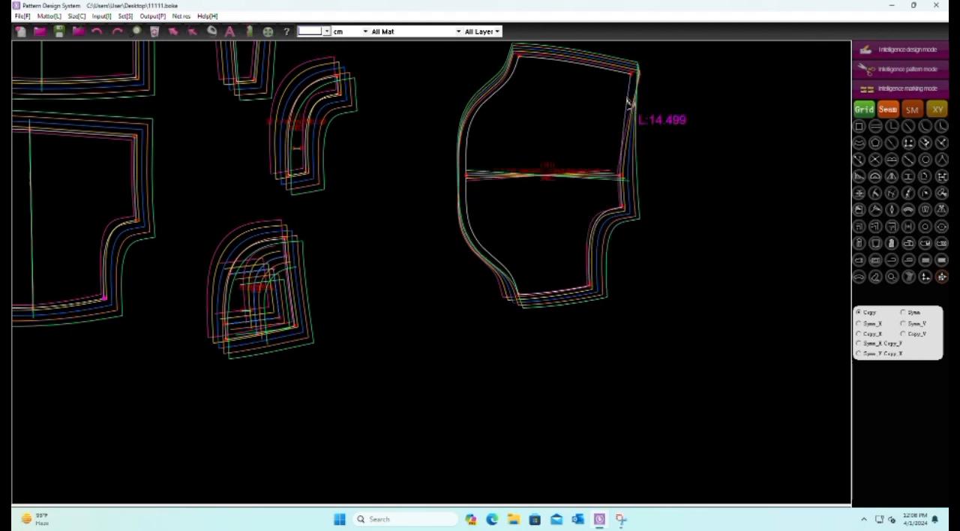
pyautogui.moveTo(617, 57); pyautogui.dragTo(640, 91)
pyautogui.moveTo(510, 42); pyautogui.dragTo(551, 87)
pyautogui.moveTo(440, 155); pyautogui.dragTo(503, 213)
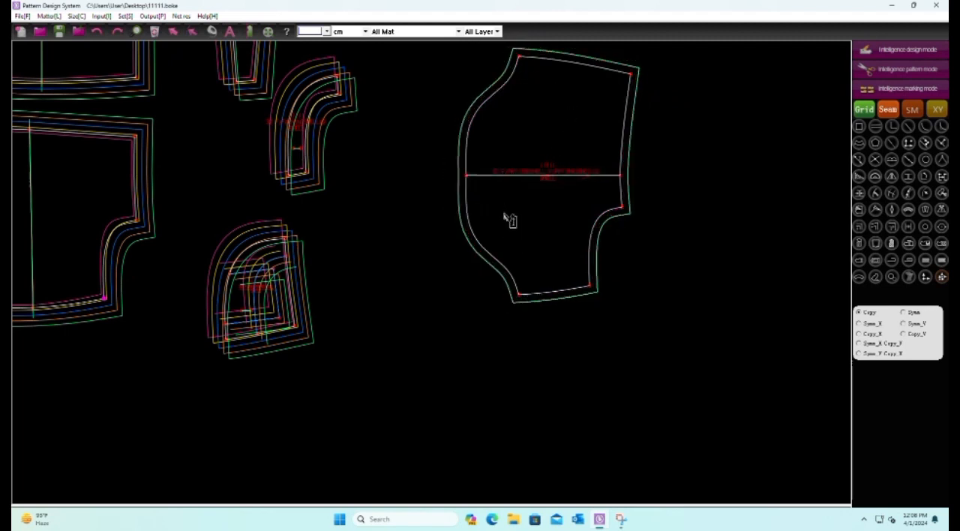
# Draw a horizontal reference line about 2.7 cm long inside the lower part of the large pocket bag
pyautogui.click(906, 52)
pyautogui.click(532, 238)
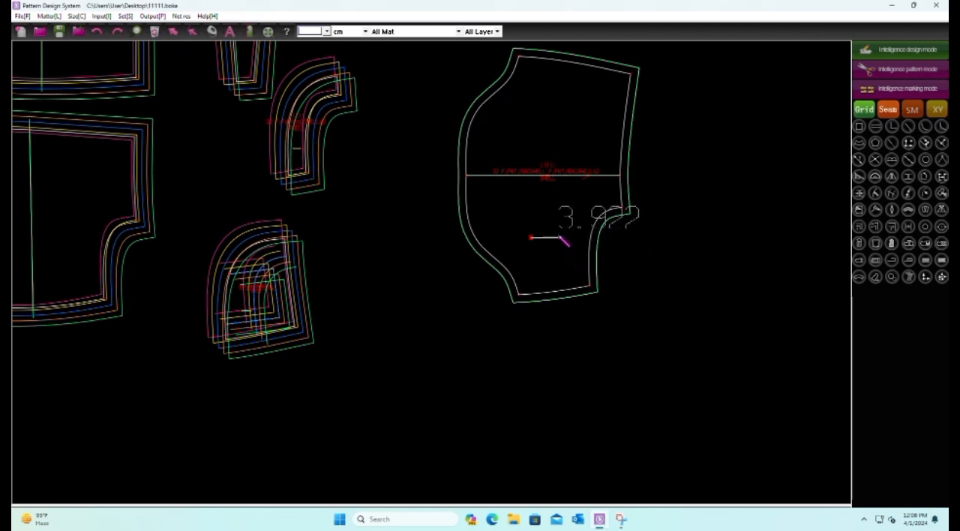
pyautogui.click(551, 238)
pyautogui.click(690, 218)
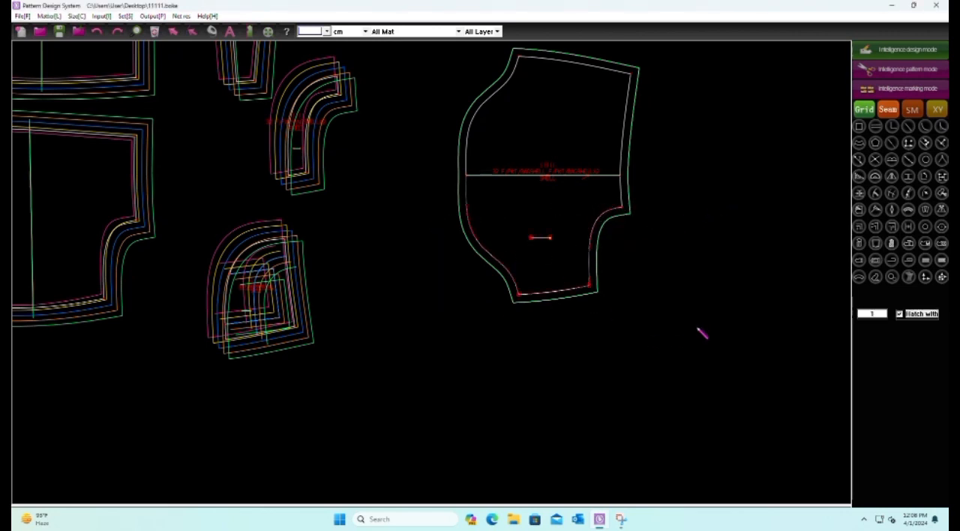
pyautogui.rightClick(708, 248)
pyautogui.click(759, 464)
# Align the large pocket bag's graded sizes on its short internal reference line and save the pattern file
pyautogui.click(899, 69)
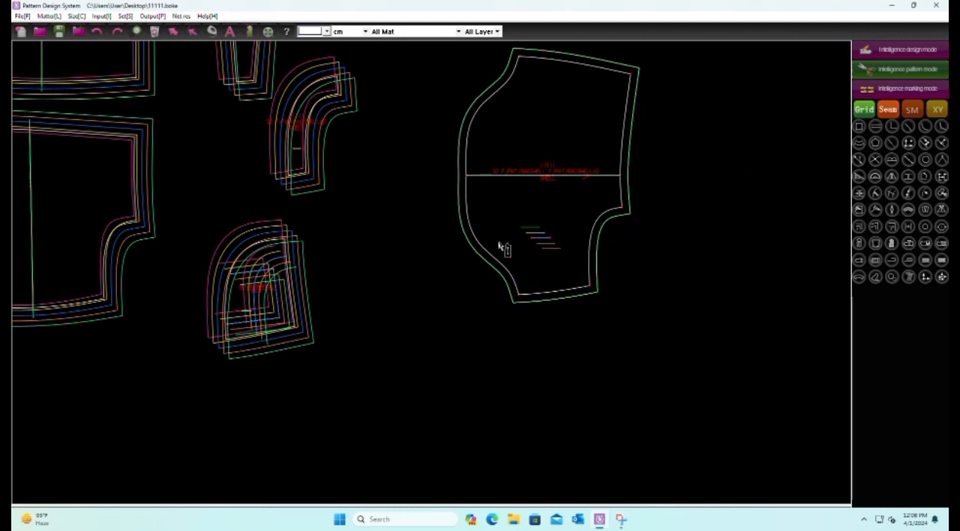
pyautogui.click(909, 278)
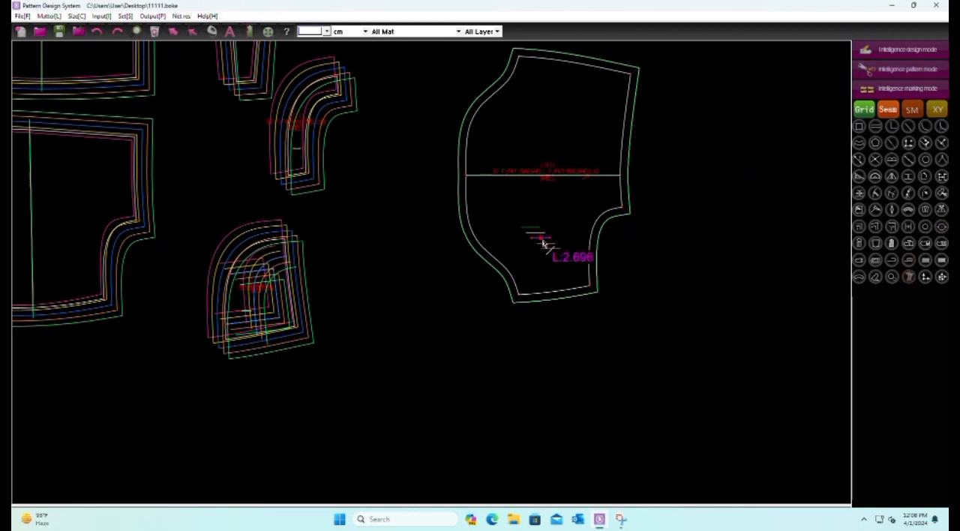
pyautogui.click(543, 243)
pyautogui.rightClick(543, 243)
pyautogui.scroll(-2, 555, 375)
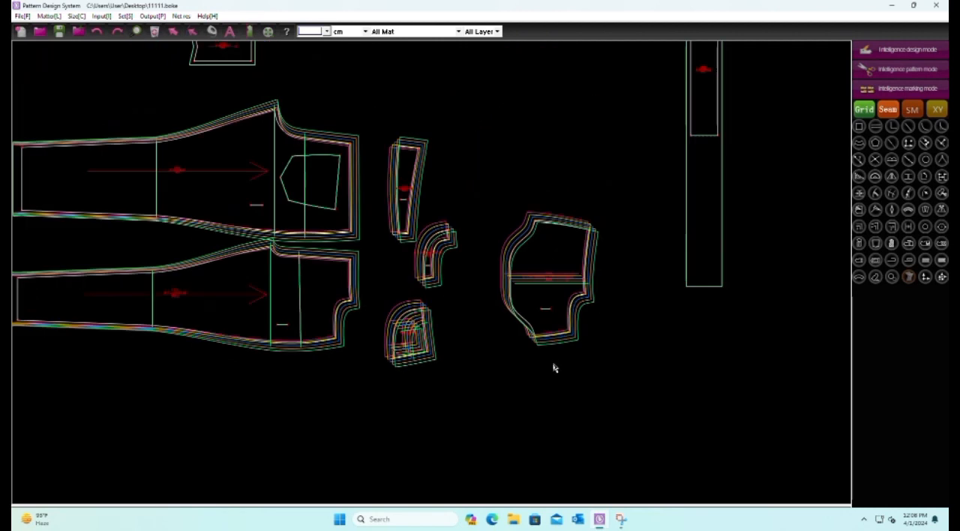
pyautogui.scroll(1, 554, 365)
pyautogui.scroll(-2, 555, 364)
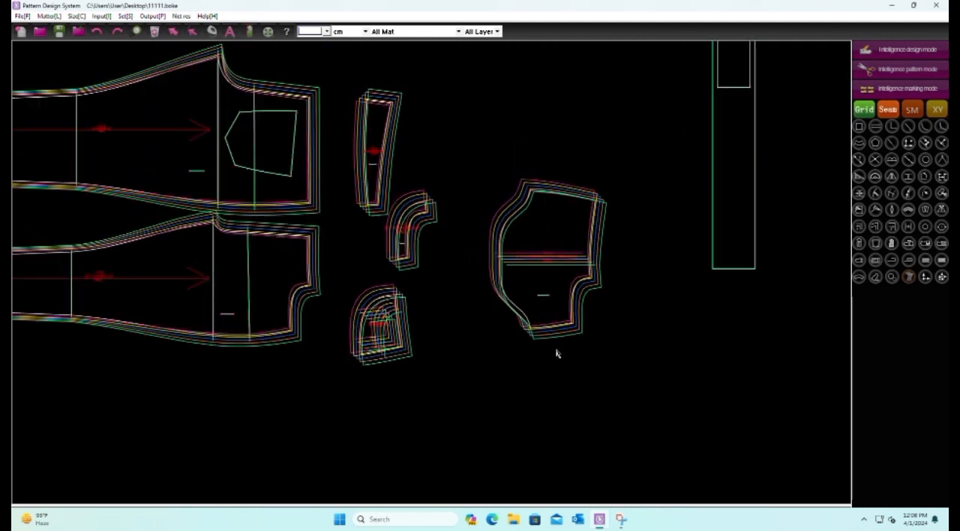
pyautogui.click(60, 31)
# Align the quarter-round pocket piece's graded sizes on its lower corner at the straight side edge
pyautogui.scroll(2, 442, 375)
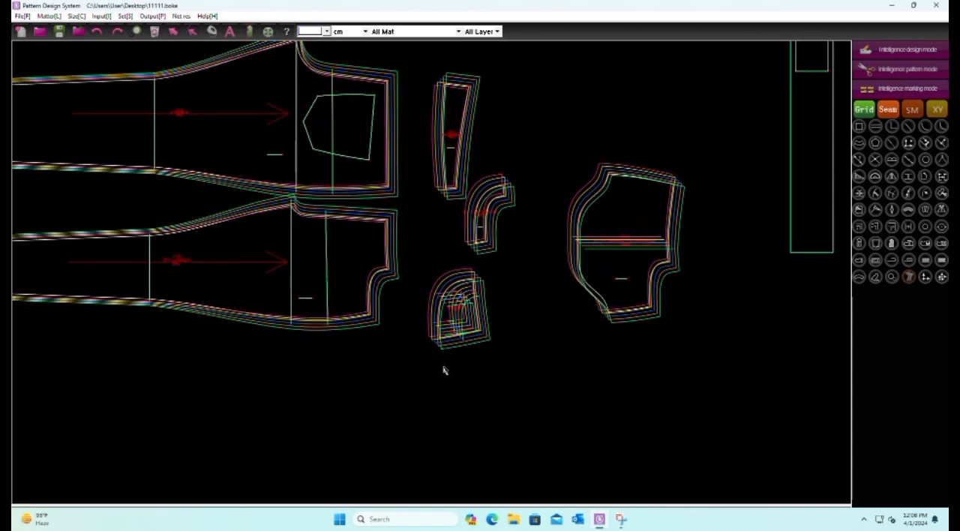
pyautogui.scroll(2, 399, 341)
pyautogui.scroll(-2, 491, 298)
pyautogui.scroll(3, 471, 305)
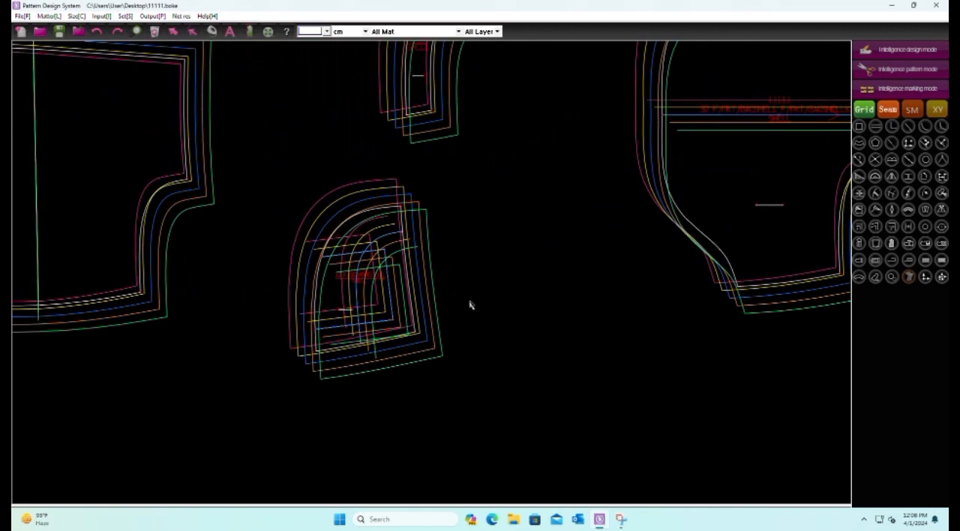
pyautogui.scroll(2, 318, 250)
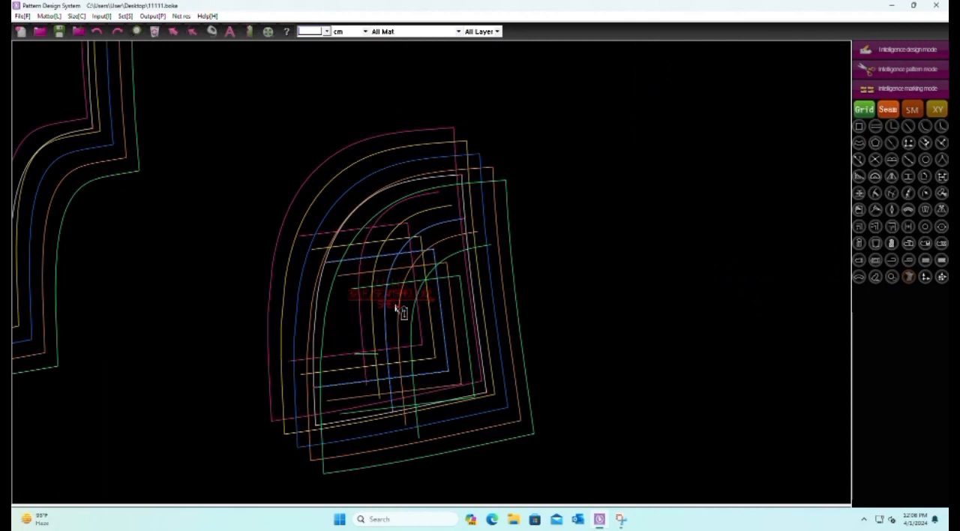
pyautogui.click(488, 395)
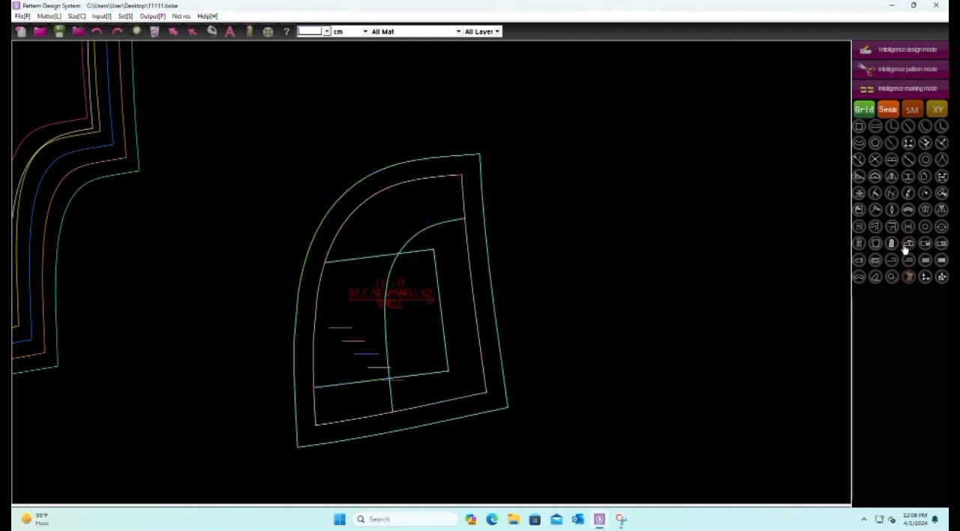
# Set the vertical point scale of the quarter-round pocket piece's inner-curve end on the straight side edge to 0.25
pyautogui.scroll(2, 509, 220)
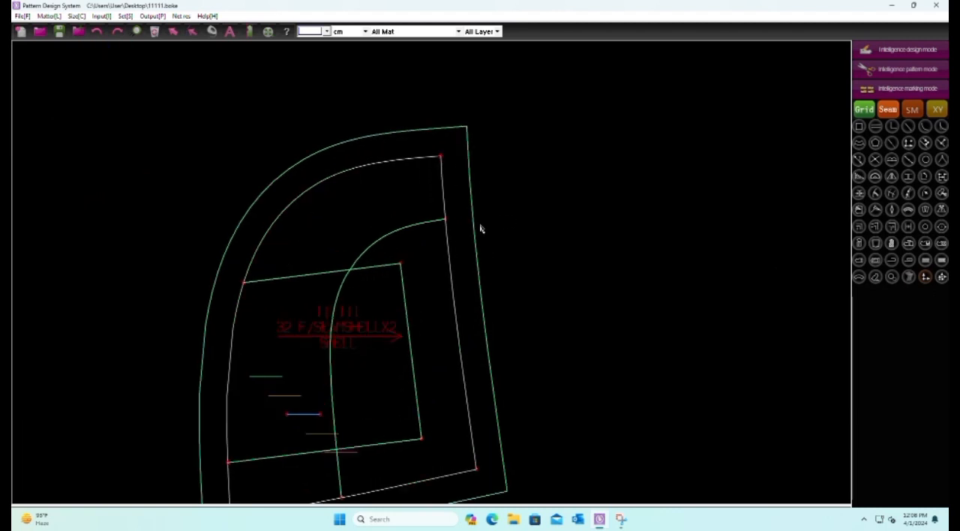
pyautogui.click(445, 220)
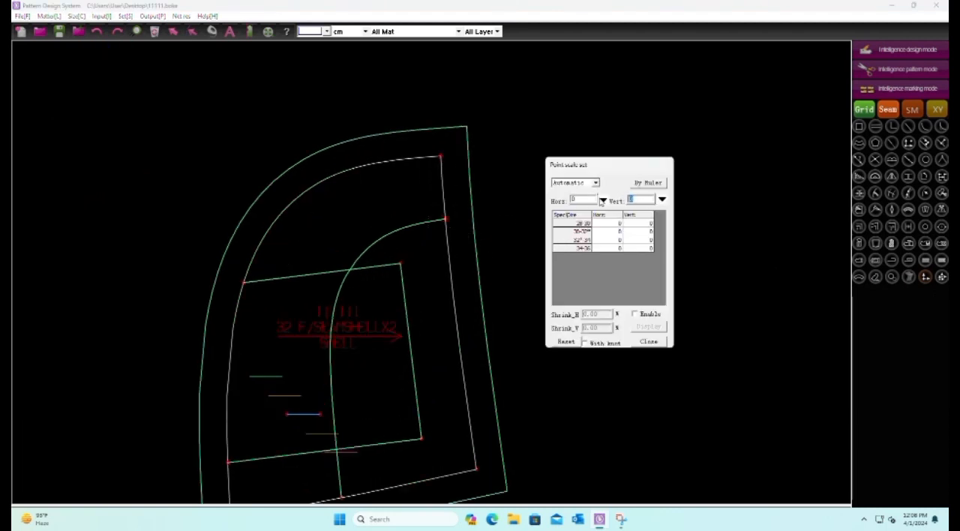
pyautogui.write('.25')
pyautogui.press('Return')
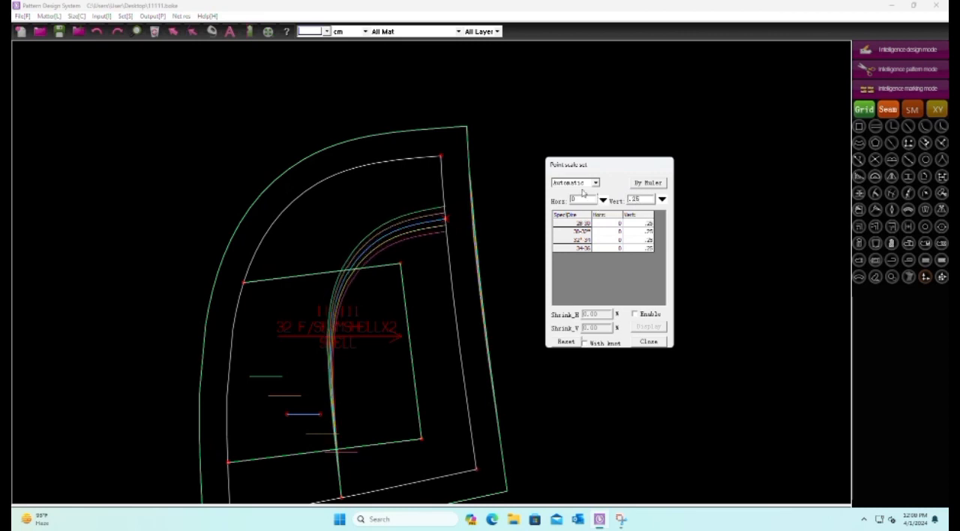
pyautogui.scroll(-4, 459, 308)
pyautogui.rightClick(397, 336)
# Set the horizontal point scale of the quarter-round piece's inner-curve end on the lower edge to -0.25
pyautogui.scroll(3, 369, 324)
pyautogui.moveTo(294, 307); pyautogui.dragTo(323, 330)
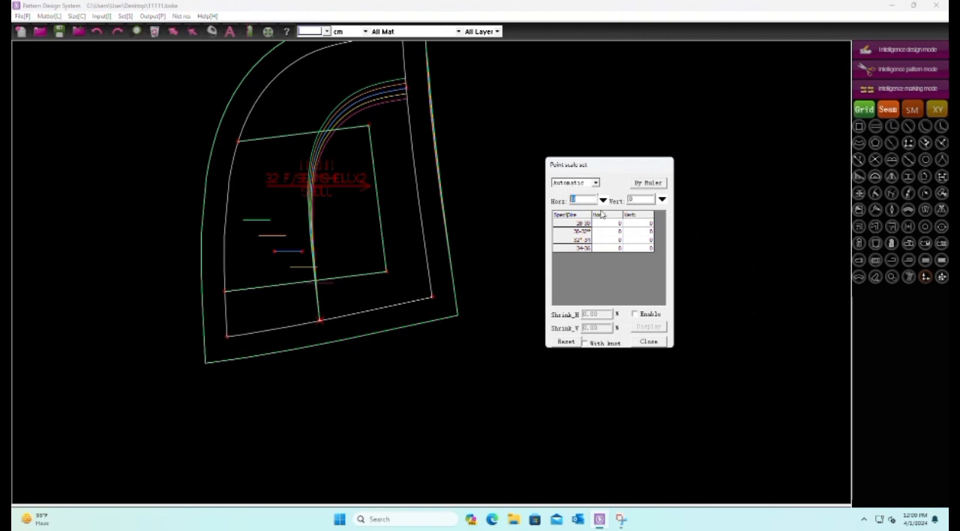
pyautogui.write('.25')
pyautogui.press('Return')
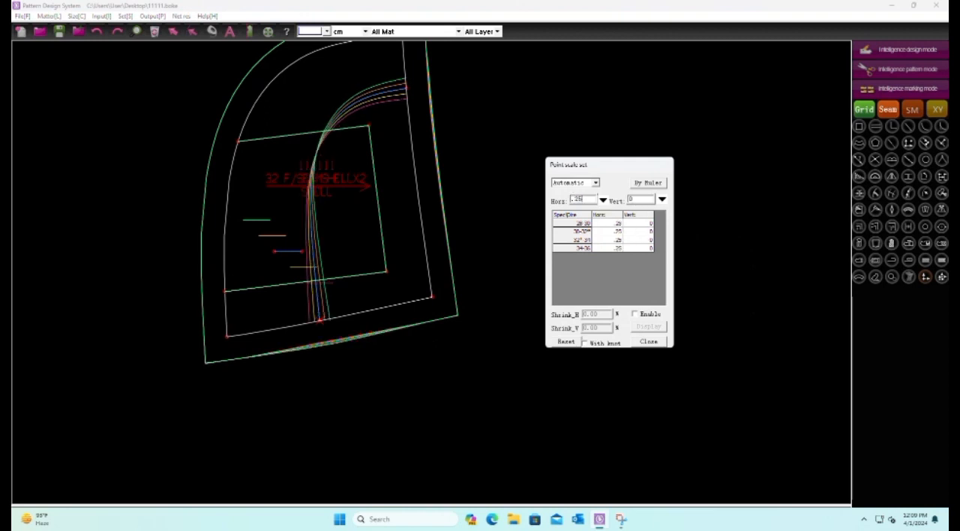
pyautogui.press('BackSpace')
pyautogui.press('BackSpace')
pyautogui.press('BackSpace')
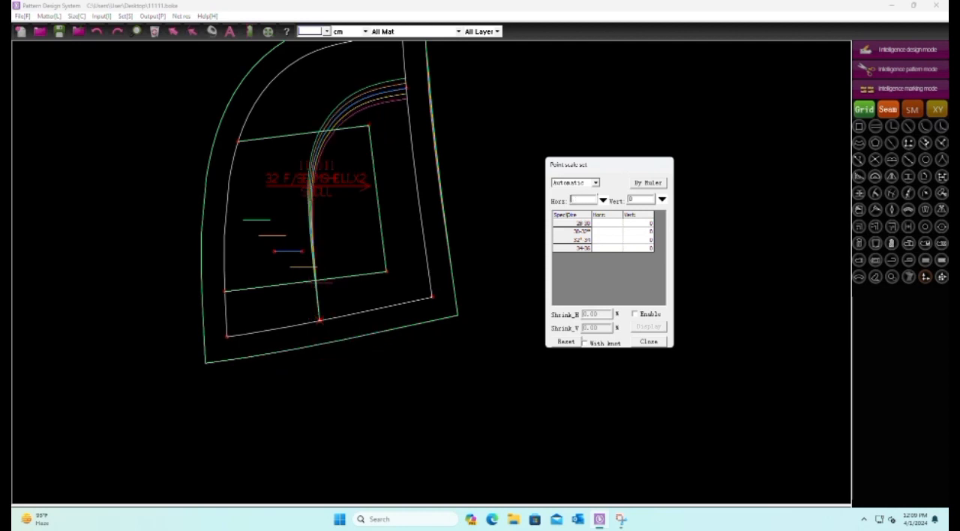
pyautogui.write('-.25')
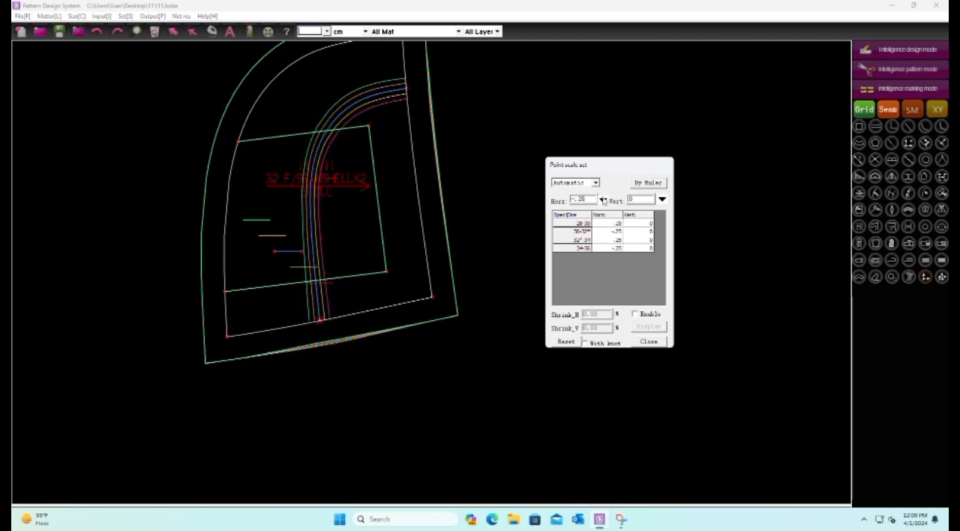
pyautogui.click(484, 171)
# Align the quarter-round pocket piece's graded sizes on its short internal reference line
pyautogui.scroll(-3, 407, 287)
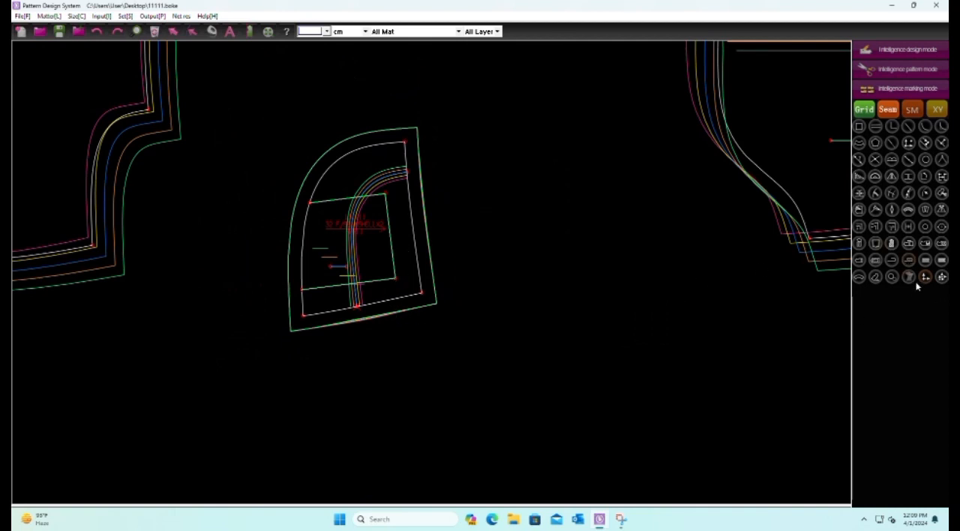
pyautogui.scroll(2, 288, 254)
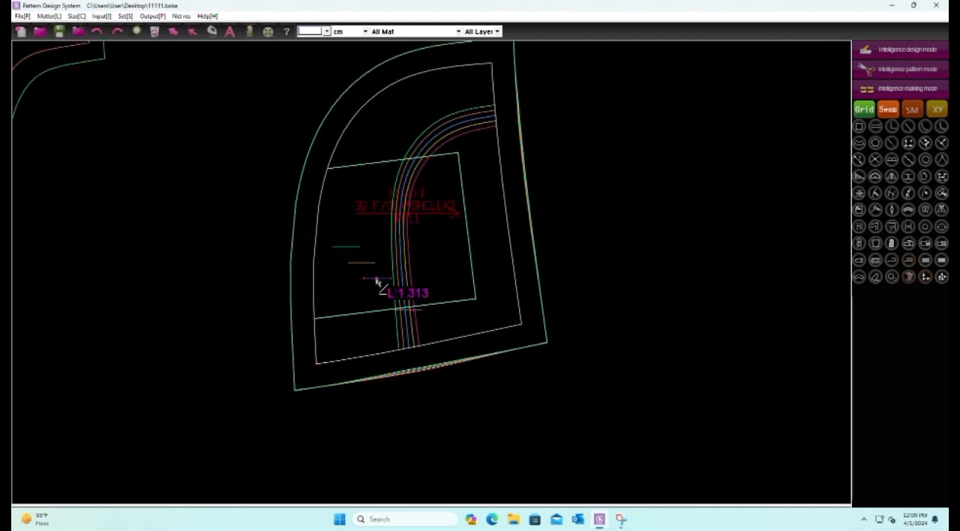
pyautogui.scroll(-2, 315, 366)
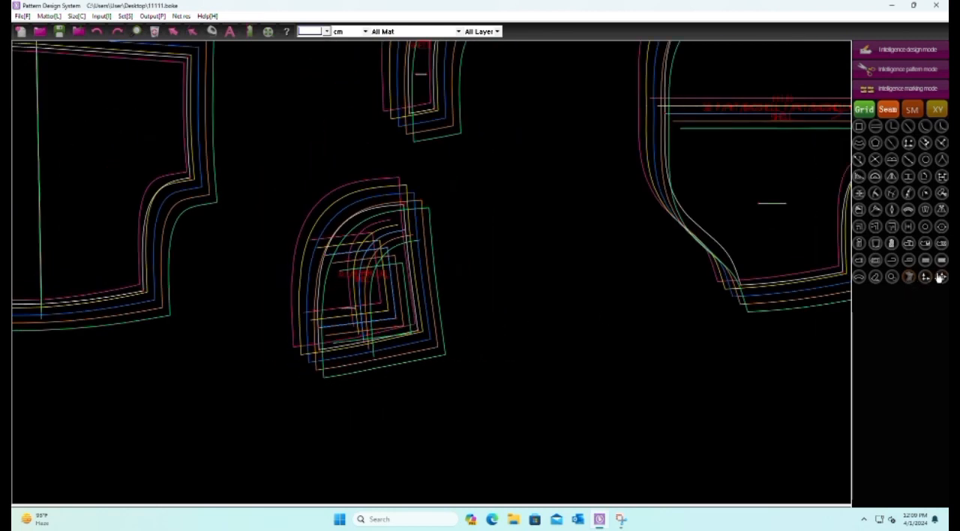
# Copy the inner curve's upper-end point scale onto the quarter-round piece's upper corner, and its lower-end scale onto the lower left corner
pyautogui.click(941, 277)
pyautogui.scroll(3, 450, 220)
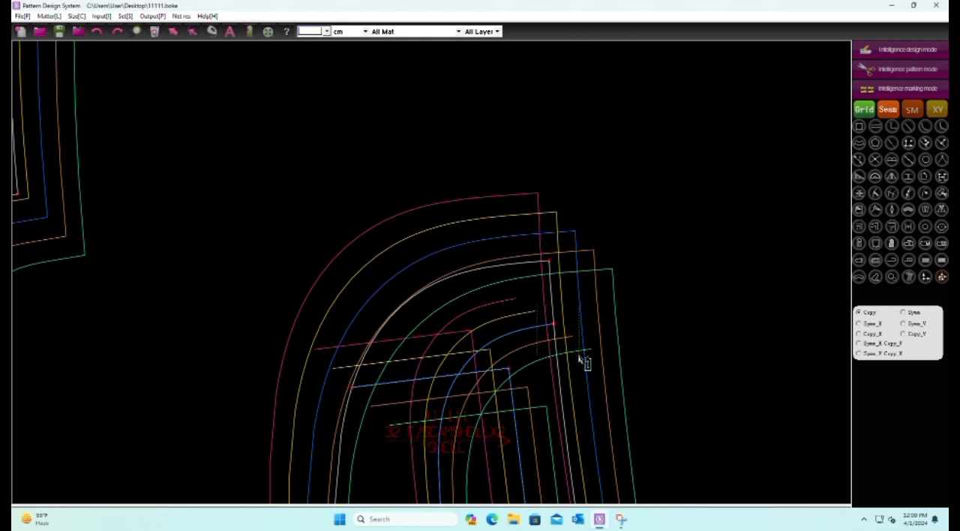
pyautogui.scroll(-4, 326, 167)
pyautogui.scroll(4, 349, 317)
pyautogui.moveTo(377, 288); pyautogui.dragTo(417, 322)
pyautogui.moveTo(273, 302); pyautogui.dragTo(318, 337)
pyautogui.moveTo(285, 254); pyautogui.dragTo(311, 282)
pyautogui.moveTo(308, 131); pyautogui.dragTo(307, 131)
pyautogui.scroll(-3, 279, 294)
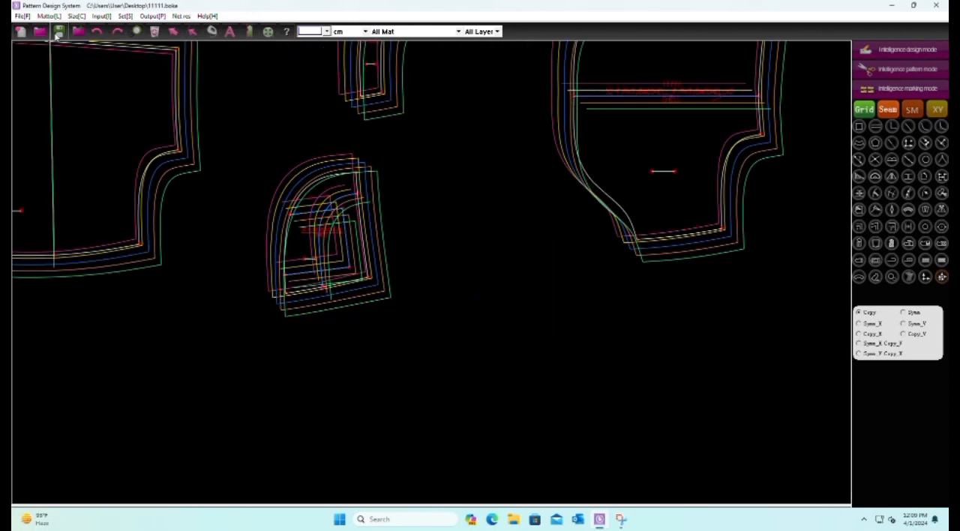
# Copy the inner curve's upper-end and lower-end point scales onto the matching two ends of the front panel's curved pocket opening
pyautogui.scroll(3, 304, 267)
pyautogui.scroll(-2, 285, 307)
pyautogui.scroll(1, 261, 285)
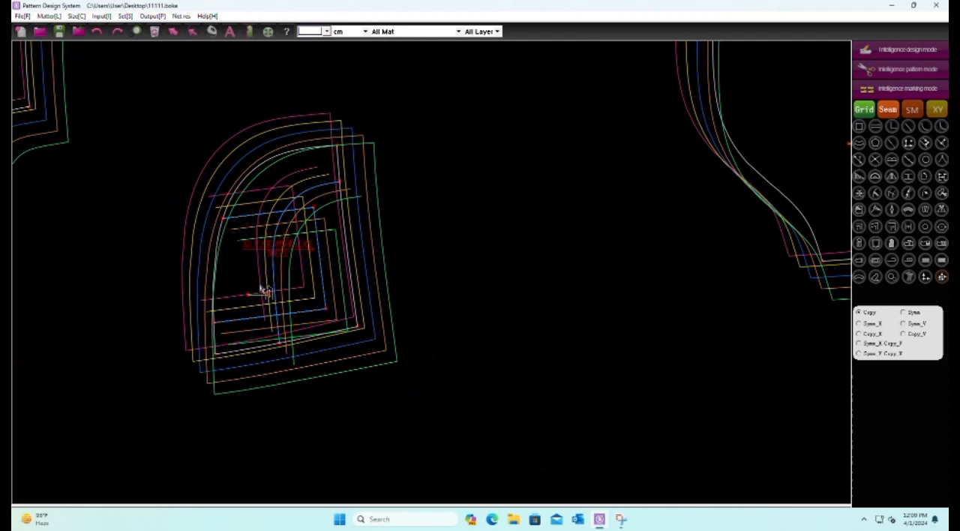
pyautogui.scroll(-2, 320, 335)
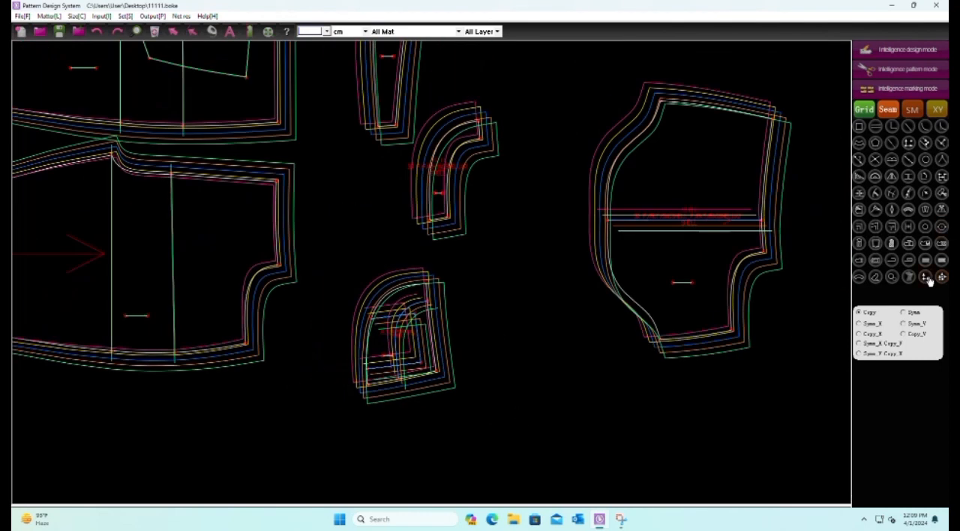
pyautogui.click(943, 277)
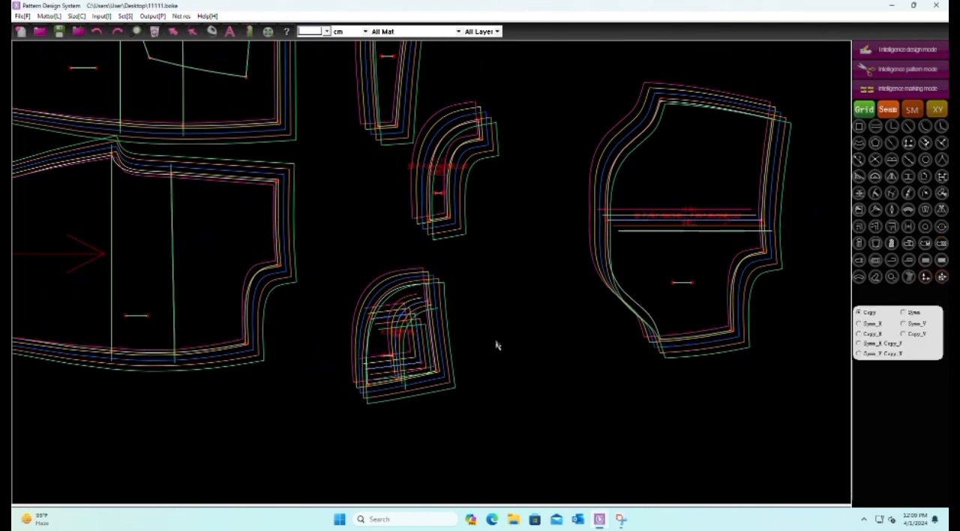
pyautogui.scroll(3, 450, 323)
pyautogui.scroll(-2, 462, 306)
pyautogui.scroll(2, 209, 272)
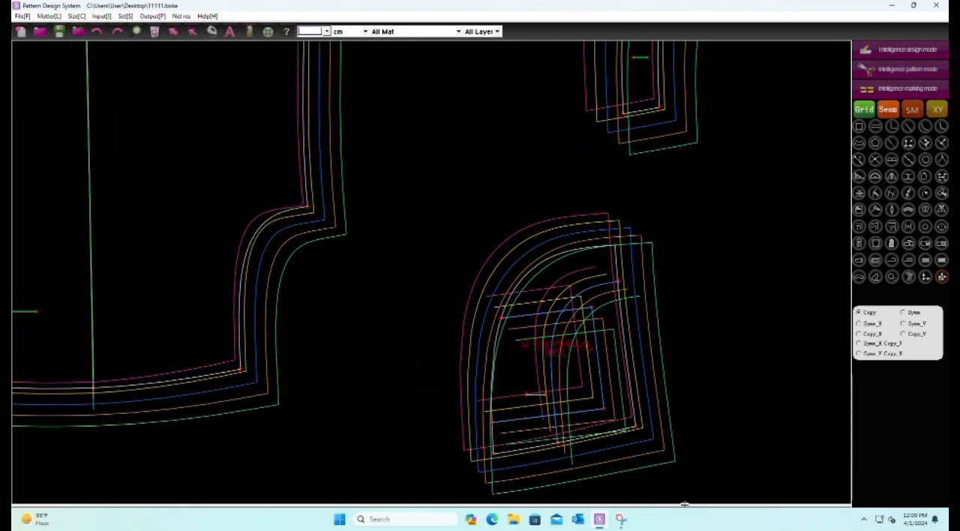
pyautogui.moveTo(542, 433); pyautogui.dragTo(569, 461)
pyautogui.moveTo(198, 337); pyautogui.dragTo(282, 394)
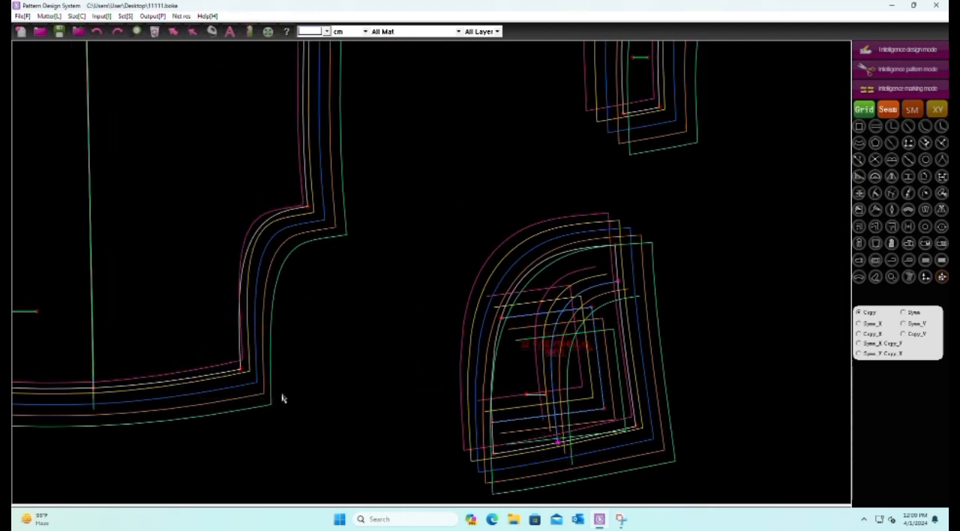
pyautogui.scroll(-3, 180, 333)
# Copy the point scale of the quarter-round piece's inner-curve upper end onto the corners at both ends of the curved pocket facing
pyautogui.scroll(2, 377, 330)
pyautogui.click(316, 294)
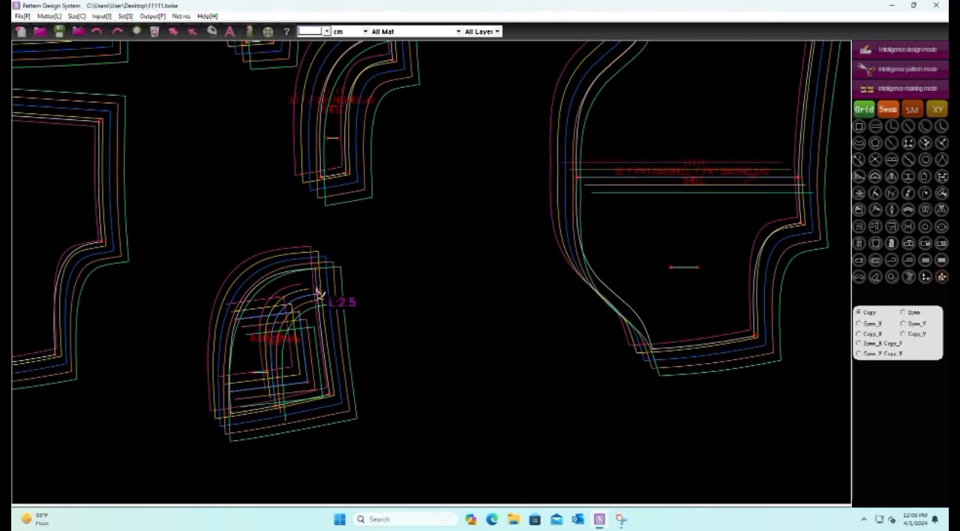
pyautogui.scroll(-2, 337, 248)
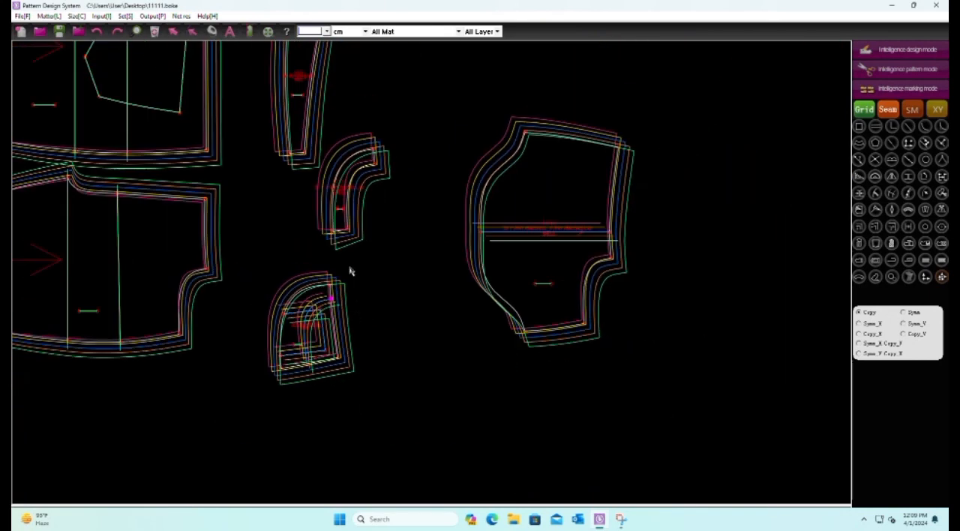
pyautogui.scroll(3, 330, 239)
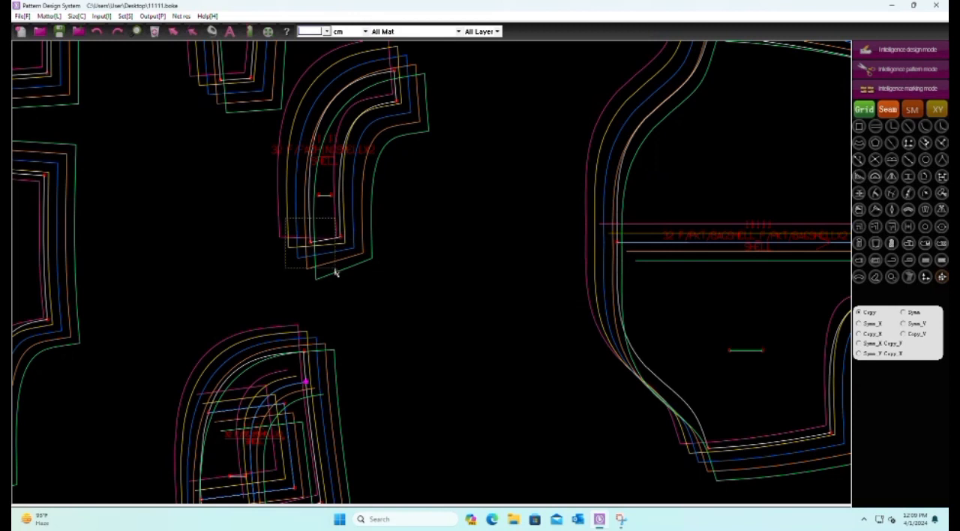
pyautogui.scroll(-2, 342, 299)
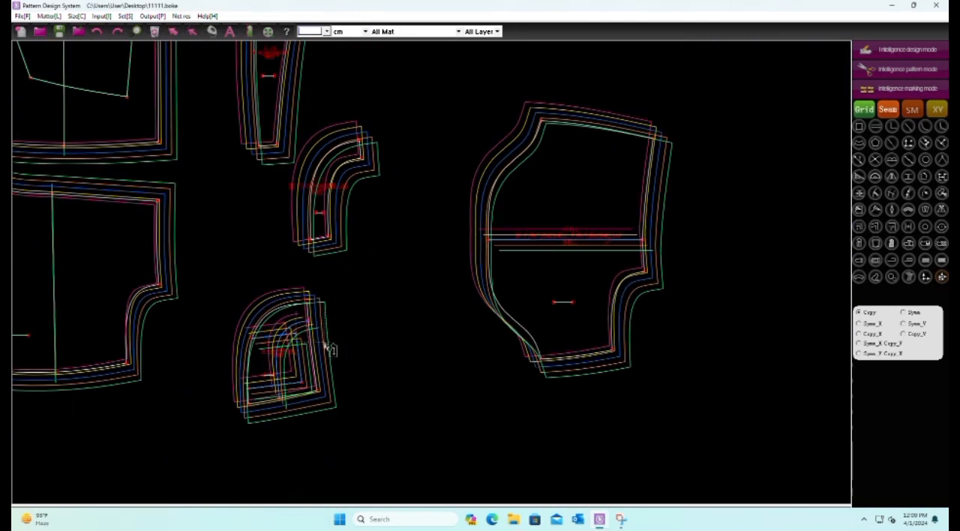
pyautogui.scroll(2, 371, 161)
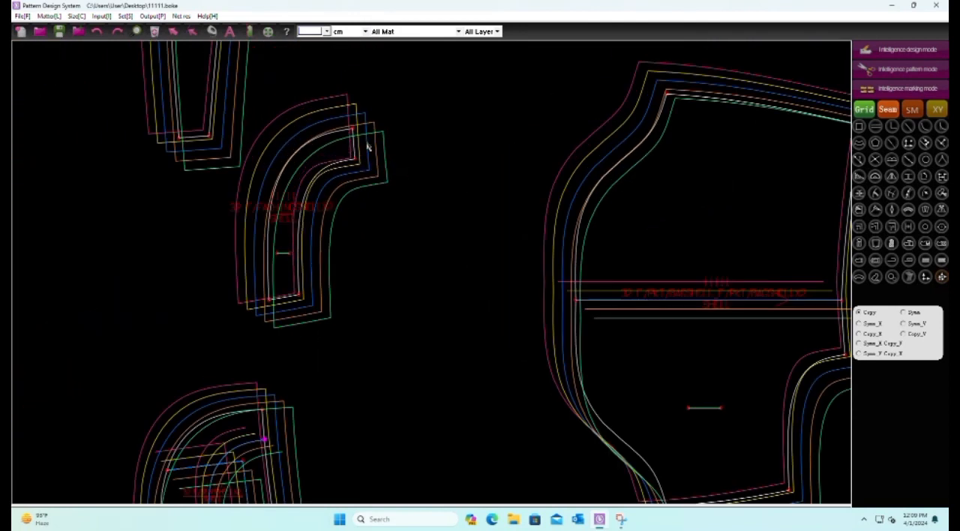
pyautogui.scroll(-2, 371, 105)
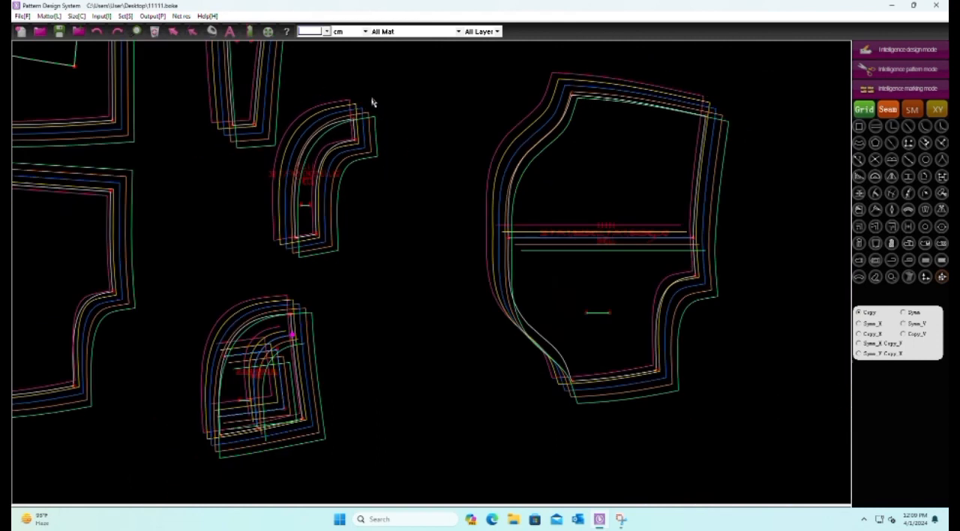
# Check the point scales of the quarter-round piece's inner-curve lower end and the large pocket bag's lower notch corner
pyautogui.scroll(2, 336, 348)
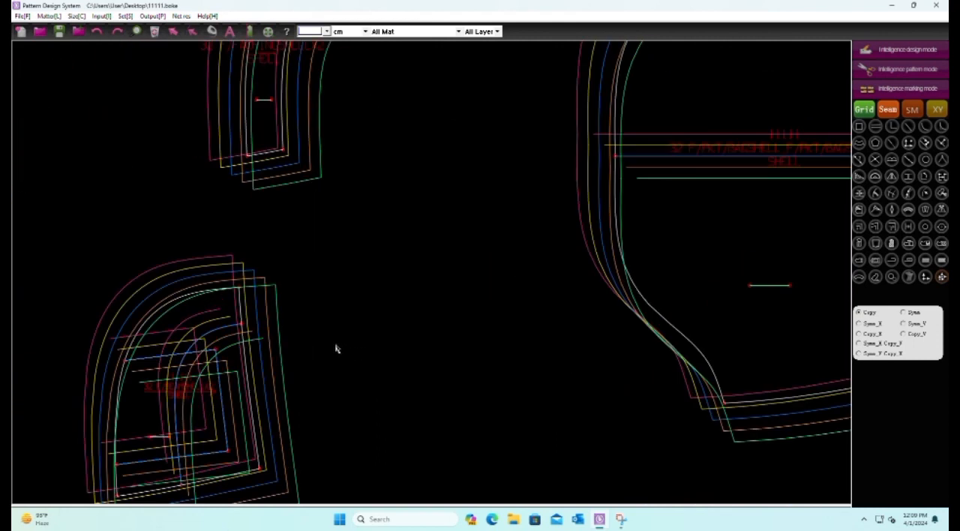
pyautogui.click(242, 323)
pyautogui.scroll(-2, 309, 255)
pyautogui.scroll(1, 250, 371)
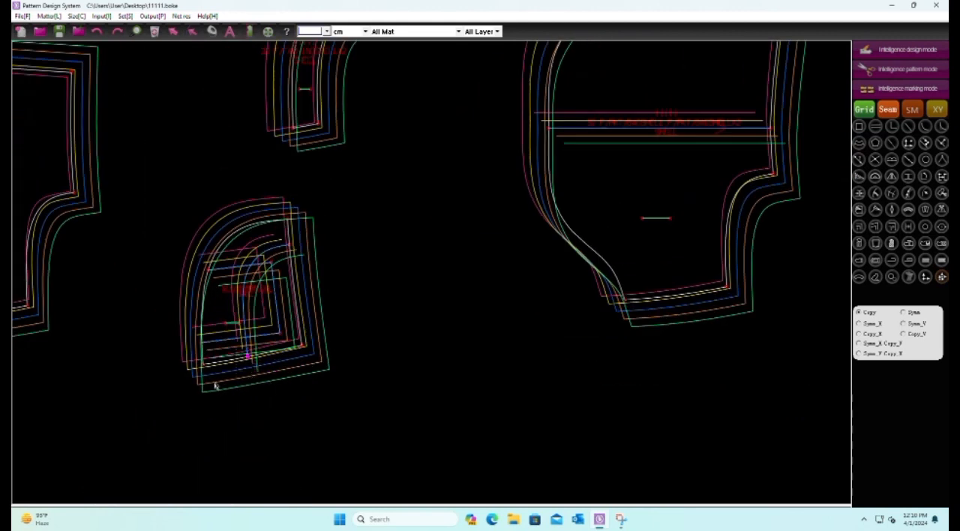
pyautogui.scroll(-1, 215, 396)
pyautogui.scroll(-1, 293, 378)
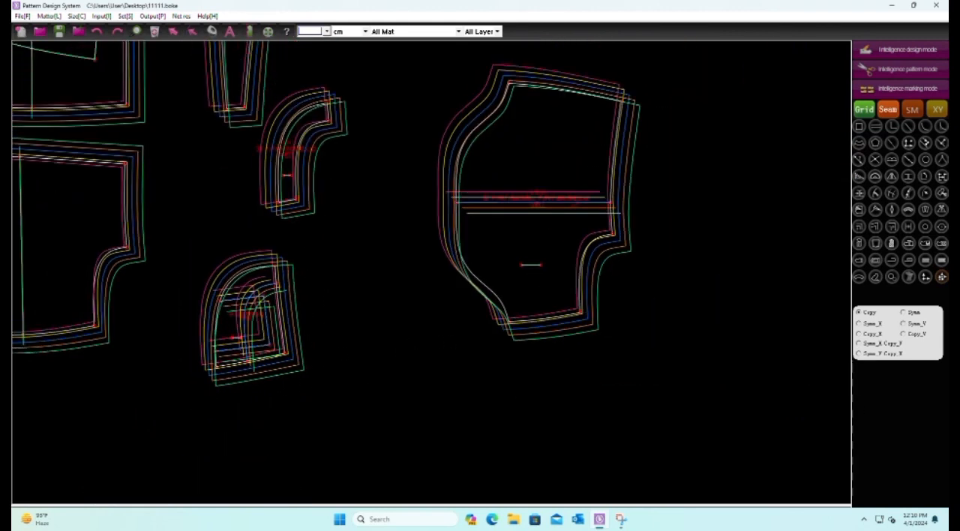
pyautogui.click(928, 279)
pyautogui.scroll(1, 237, 370)
pyautogui.moveTo(229, 349); pyautogui.dragTo(262, 386)
pyautogui.scroll(-2, 164, 410)
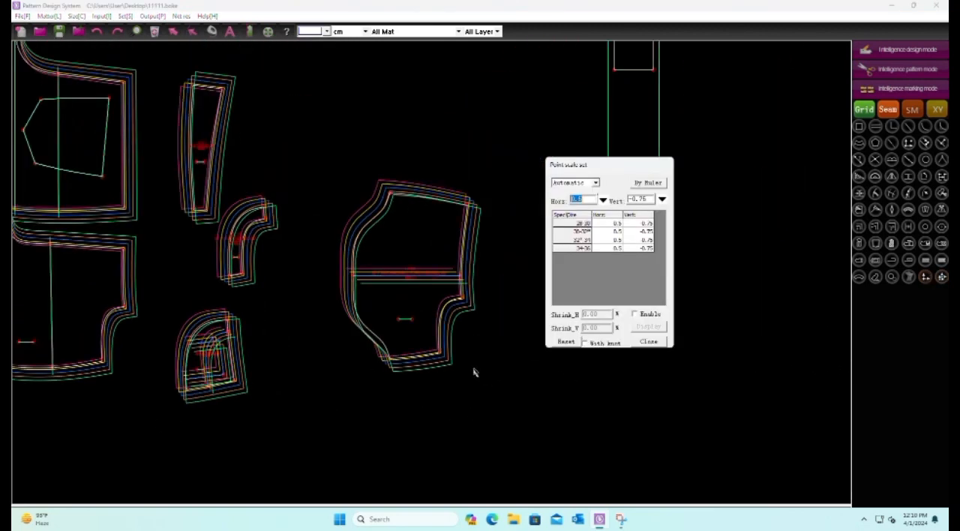
pyautogui.scroll(2, 474, 372)
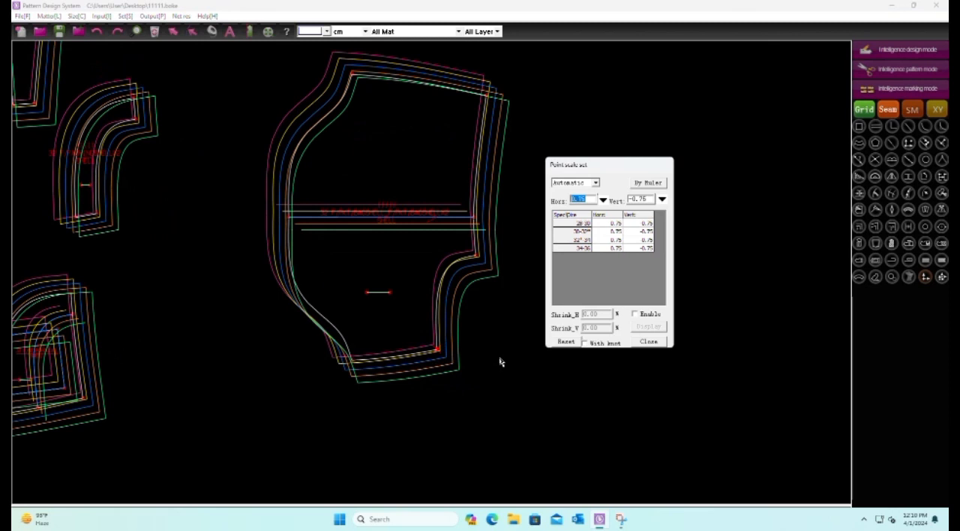
# Copy the inner curve's lower-end point scale onto the large pocket bag's lower notch corner and lower left corner
pyautogui.click(942, 278)
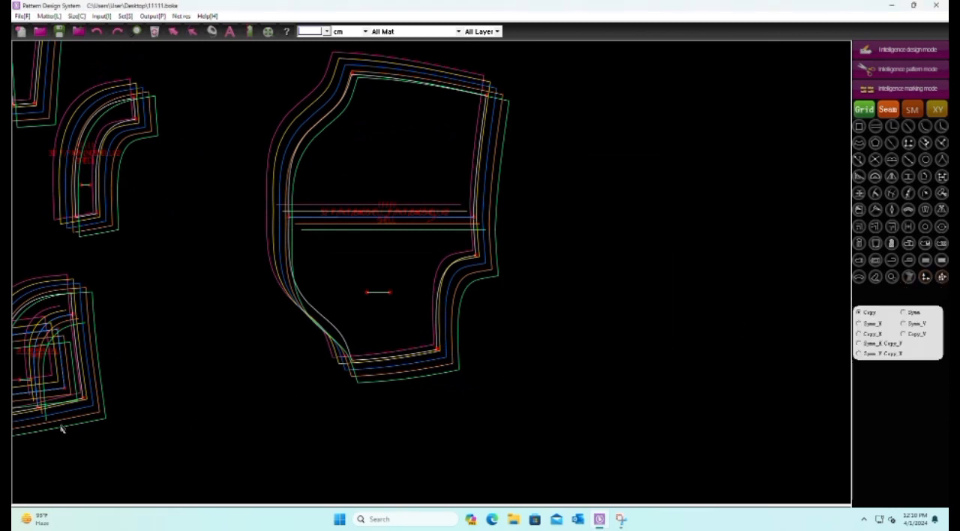
pyautogui.moveTo(45, 430); pyautogui.dragTo(59, 407)
pyautogui.moveTo(428, 340); pyautogui.dragTo(456, 369)
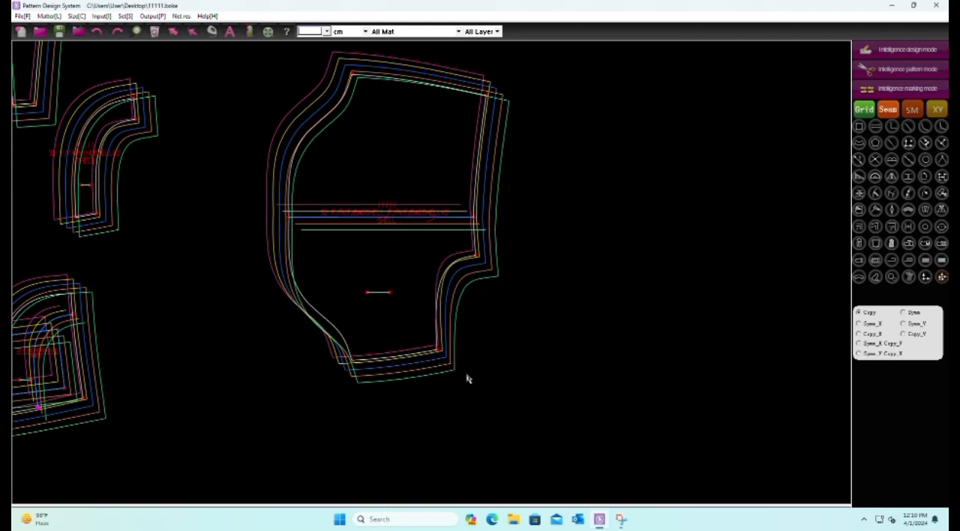
pyautogui.moveTo(268, 342); pyautogui.dragTo(391, 395)
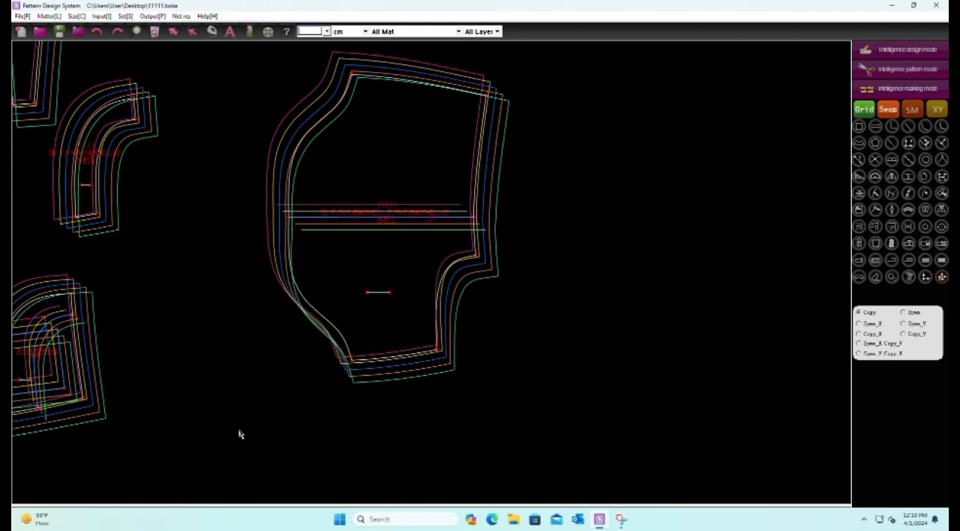
# Copy the inner curve's upper-end point scale onto the large pocket bag's upper notch corner and upper right corner
pyautogui.scroll(2, 219, 428)
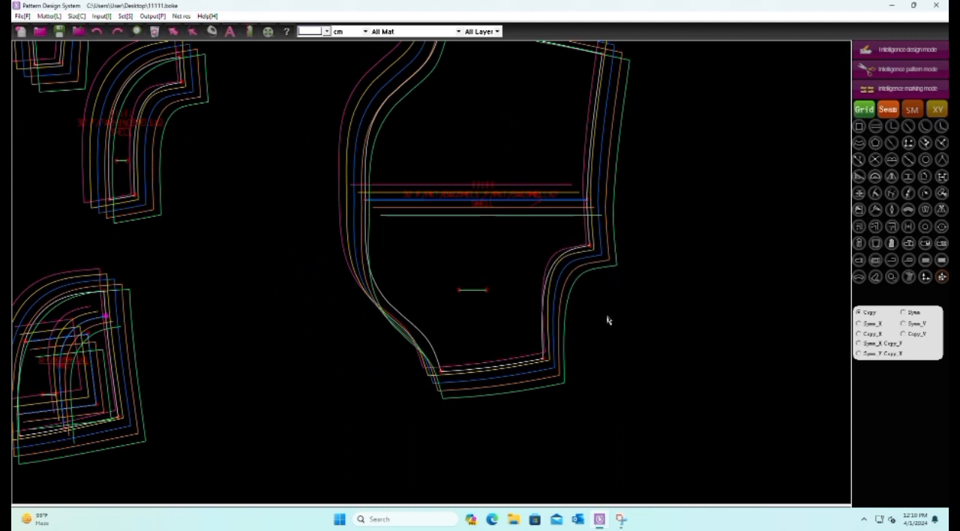
pyautogui.scroll(-2, 605, 321)
pyautogui.moveTo(608, 172); pyautogui.dragTo(609, 174)
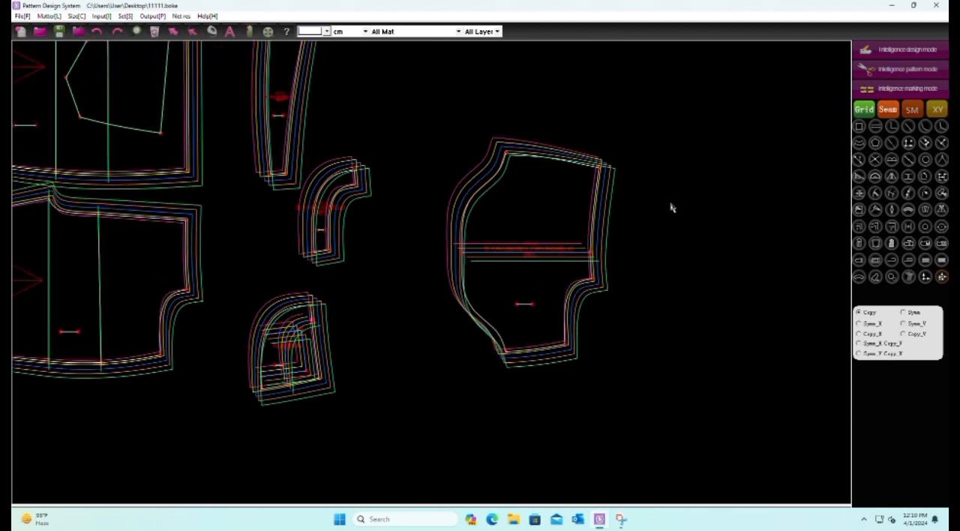
# Copy the large pocket bag's lower left corner point scale onto its upper left corner and the left end of its middle line
pyautogui.moveTo(480, 340); pyautogui.dragTo(512, 390)
pyautogui.moveTo(489, 151); pyautogui.dragTo(531, 186)
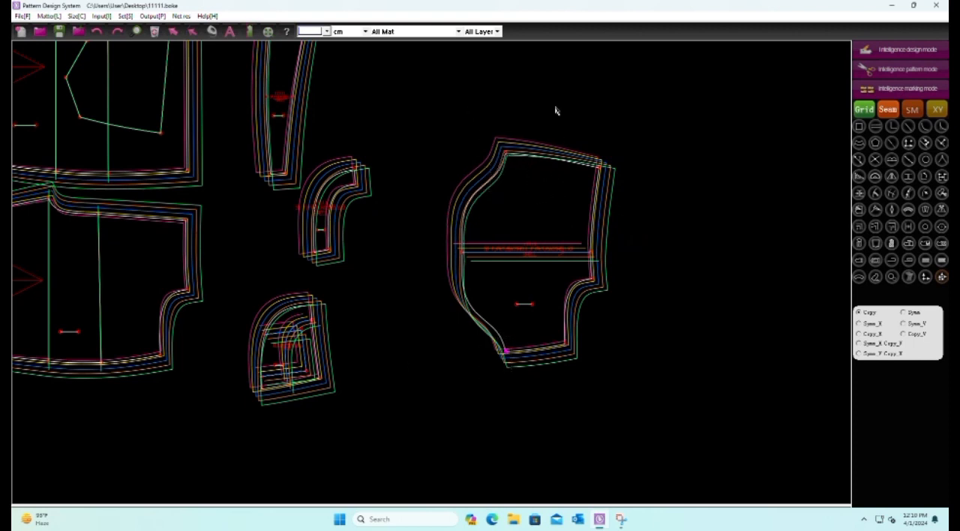
pyautogui.moveTo(409, 200); pyautogui.dragTo(485, 294)
pyautogui.moveTo(432, 226); pyautogui.dragTo(485, 290)
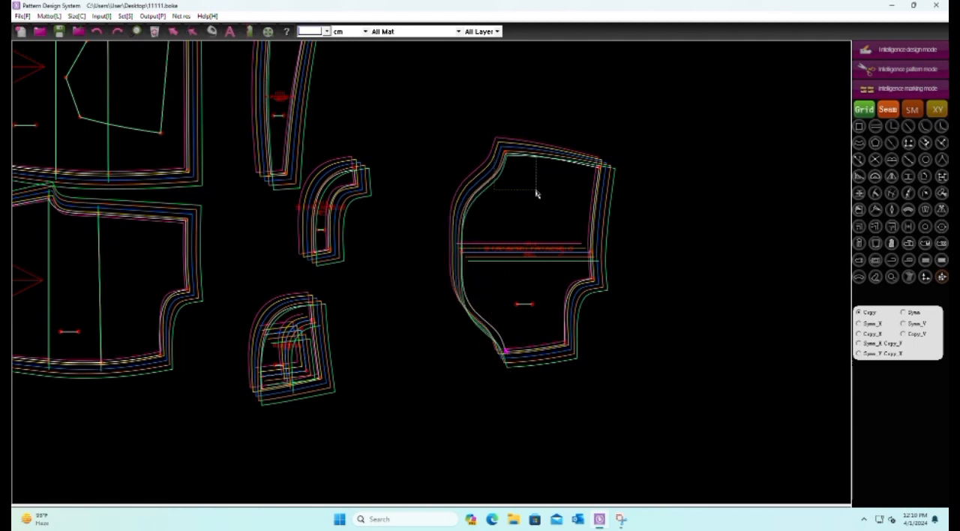
# Copy the large pocket bag's lower left corner point scale onto its upper left corner and save the pattern file
pyautogui.moveTo(473, 129); pyautogui.dragTo(533, 173)
pyautogui.scroll(-2, 614, 245)
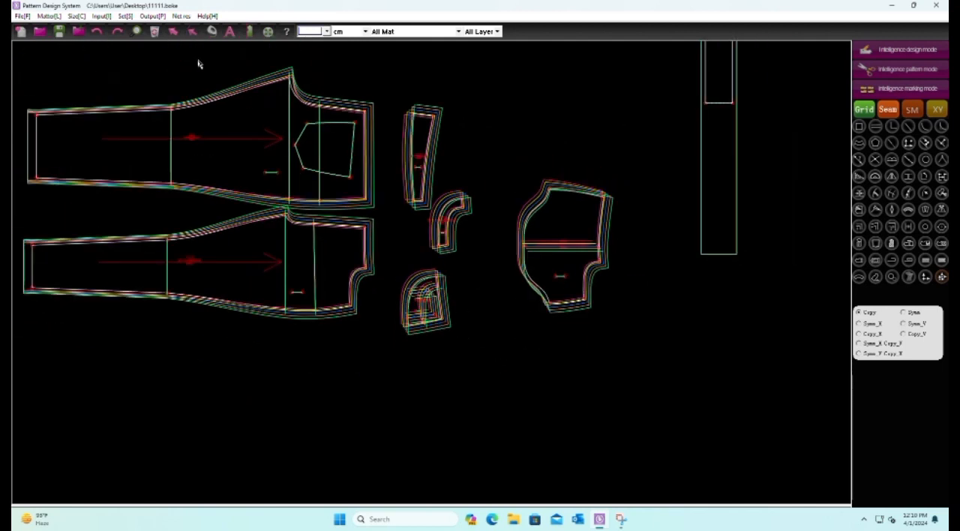
pyautogui.click(60, 31)
pyautogui.scroll(-2, 478, 299)
pyautogui.scroll(2, 478, 300)
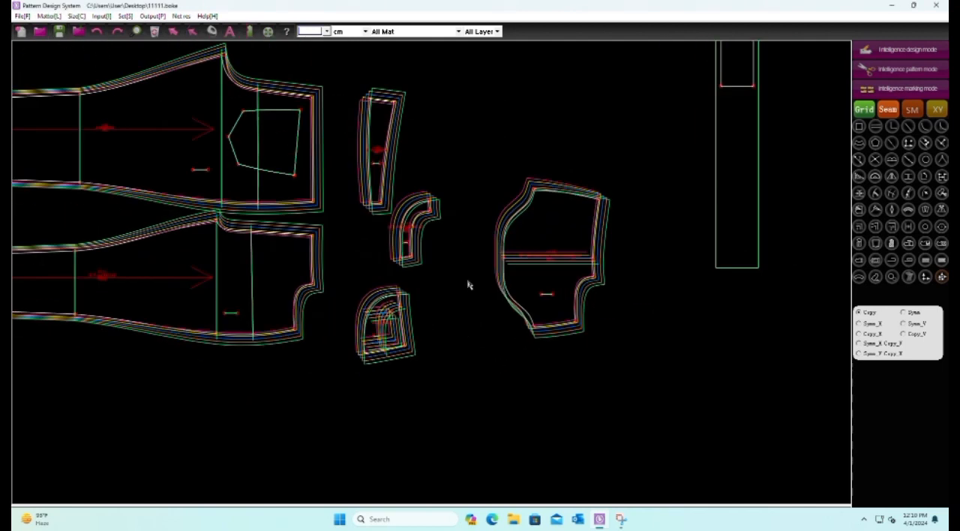
pyautogui.click(60, 32)
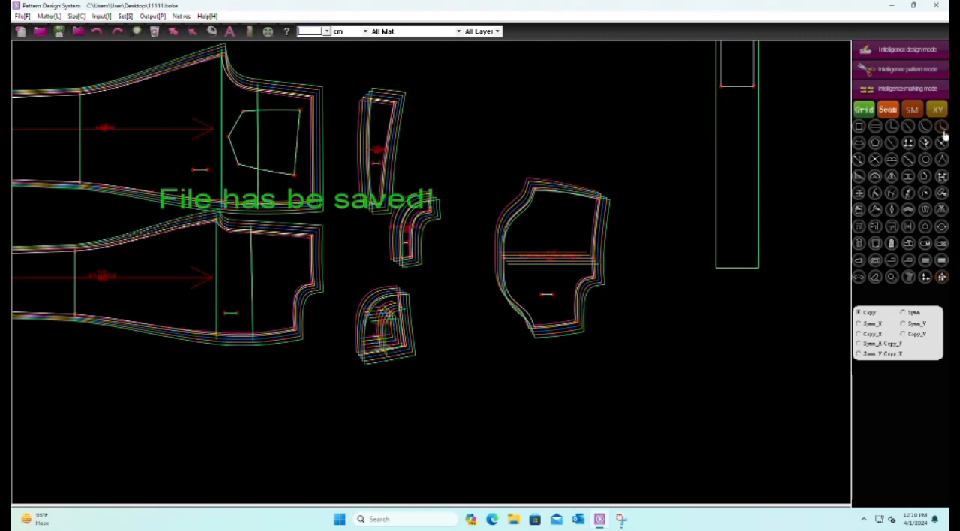
# Move the large pocket bag, the quarter-round piece and the curved facing into a row below the front panel and save the file
pyautogui.click(907, 68)
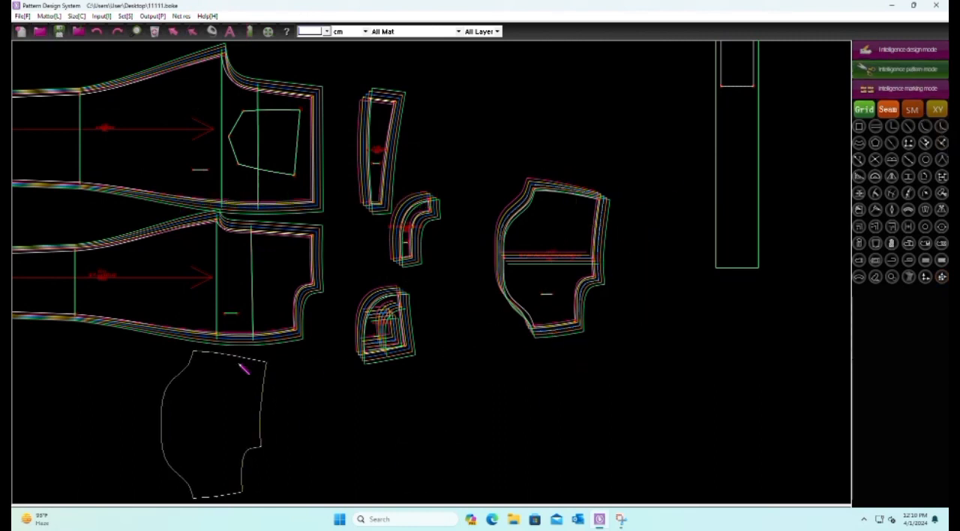
pyautogui.scroll(-2, 439, 306)
pyautogui.click(399, 315)
pyautogui.click(464, 261)
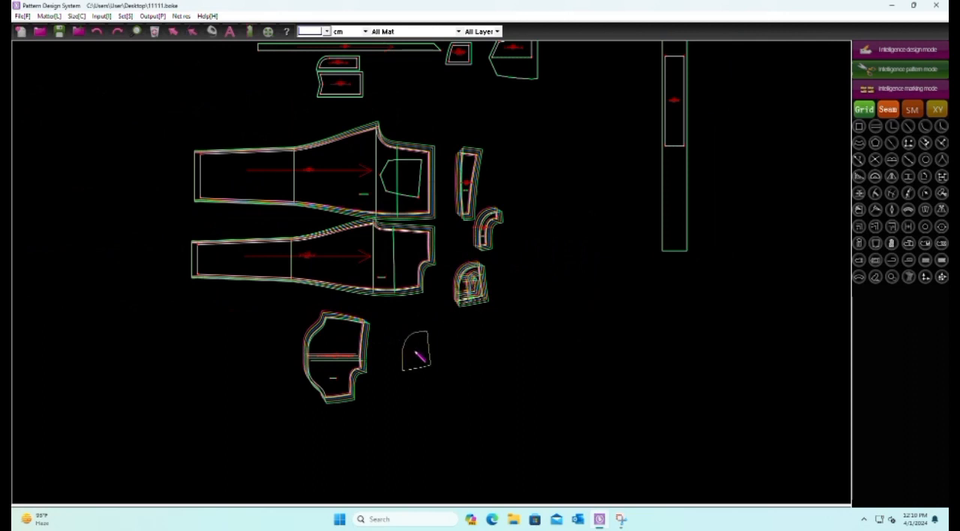
pyautogui.click(378, 341)
pyautogui.click(491, 231)
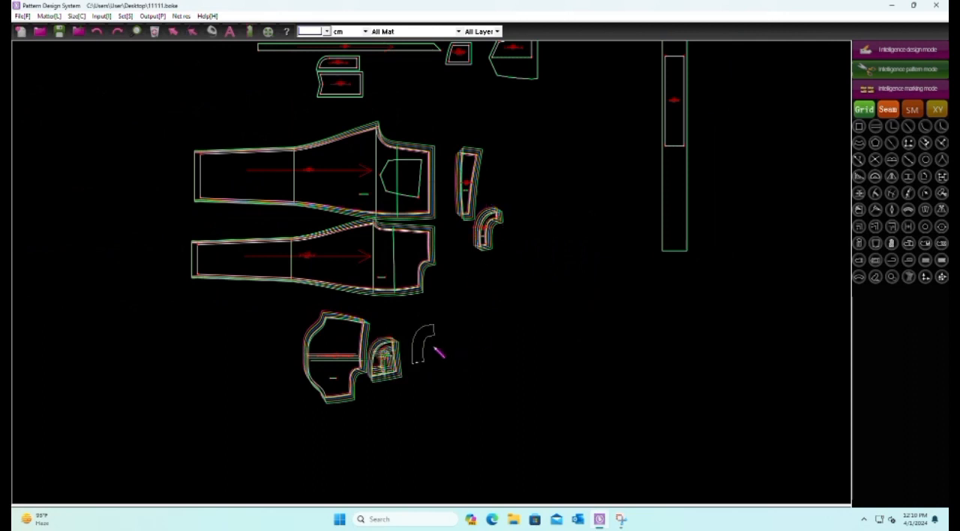
pyautogui.click(437, 348)
pyautogui.scroll(2, 488, 155)
pyautogui.scroll(-2, 420, 140)
pyautogui.scroll(2, 365, 181)
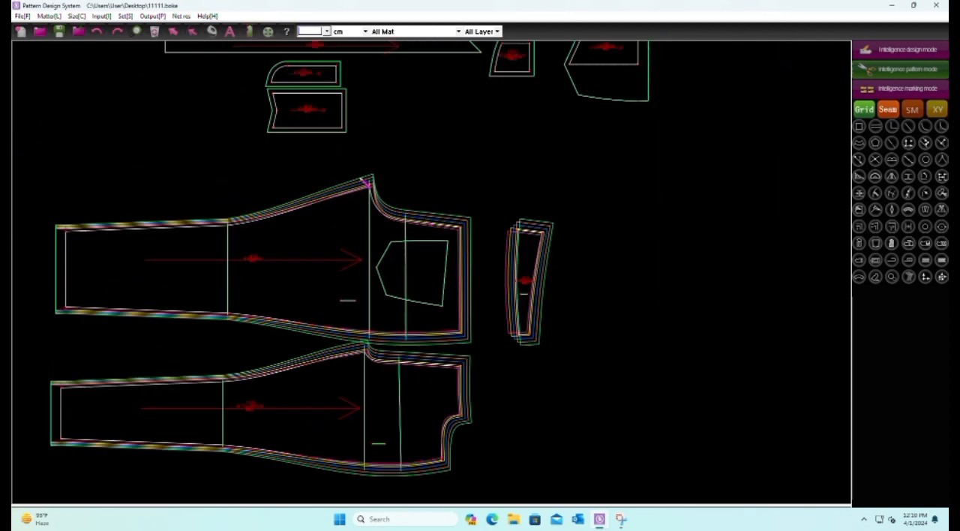
pyautogui.click(59, 31)
pyautogui.scroll(-2, 308, 77)
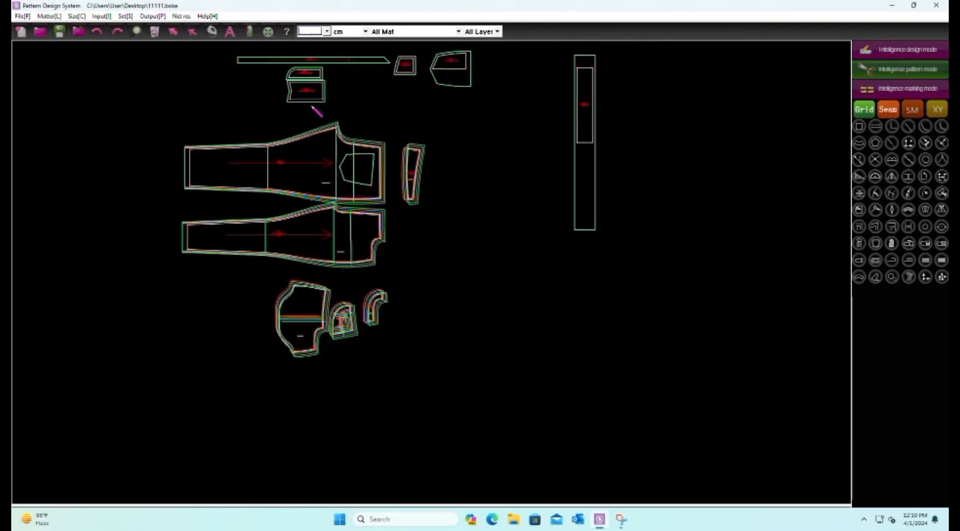
pyautogui.scroll(2, 339, 321)
pyautogui.scroll(-2, 322, 318)
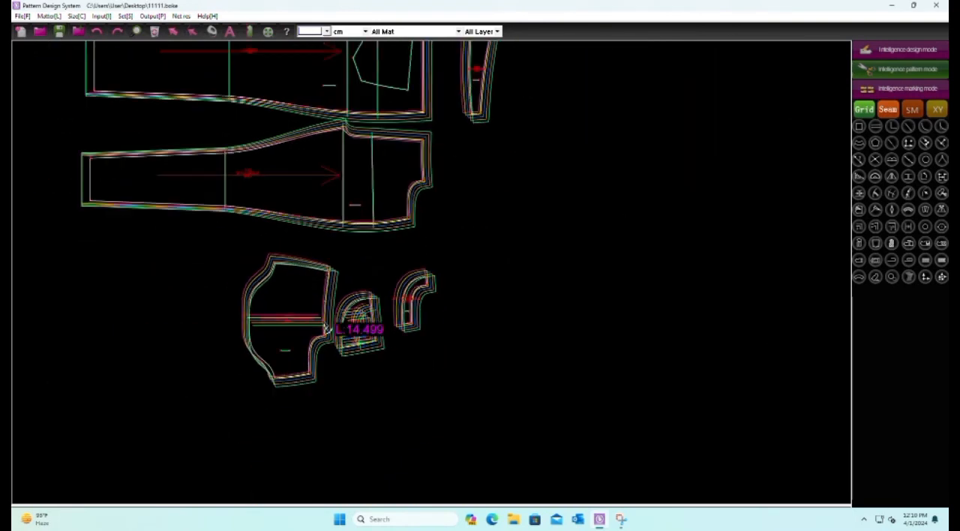
pyautogui.scroll(2, 382, 226)
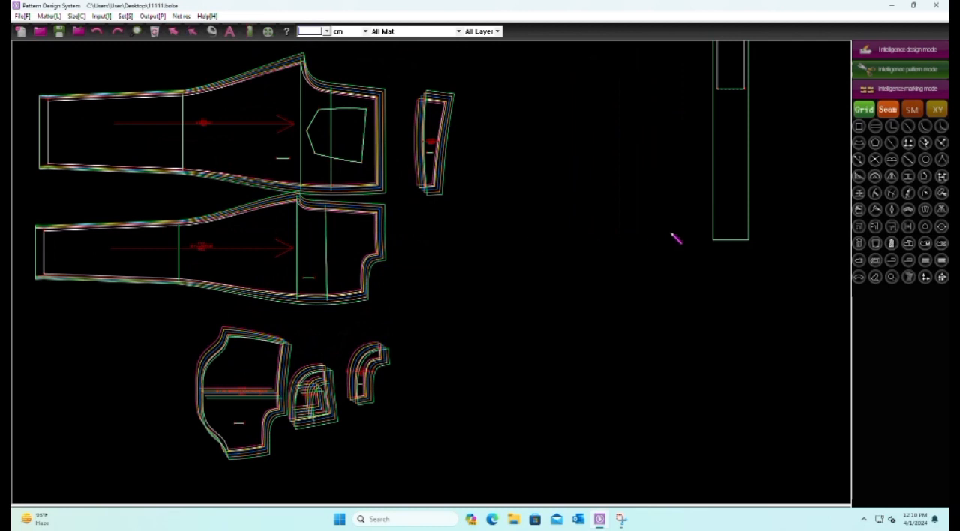
pyautogui.scroll(2, 237, 411)
pyautogui.scroll(-4, 285, 427)
pyautogui.scroll(1, 293, 424)
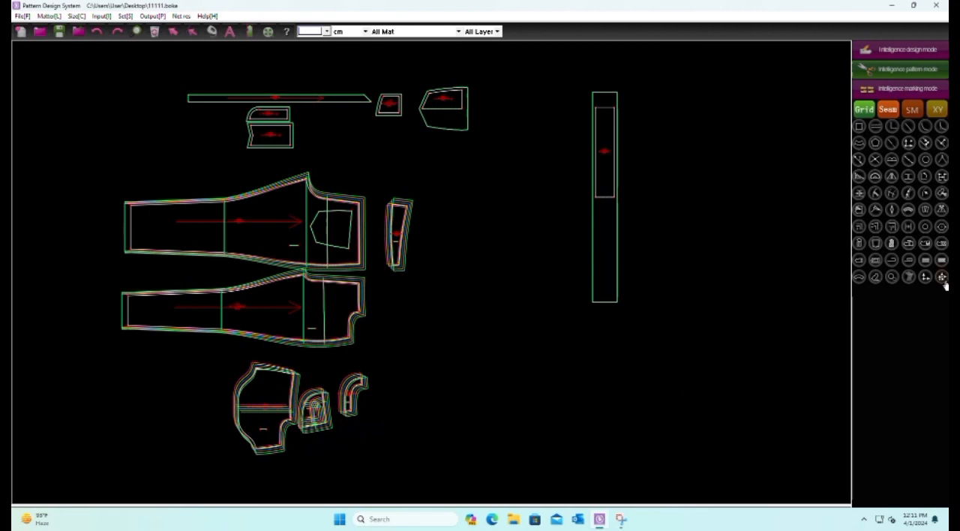
# Try to copy the quarter-round piece's inner-curve lower-end point scale onto the back yoke's upper left corner
pyautogui.click(941, 276)
pyautogui.scroll(2, 227, 456)
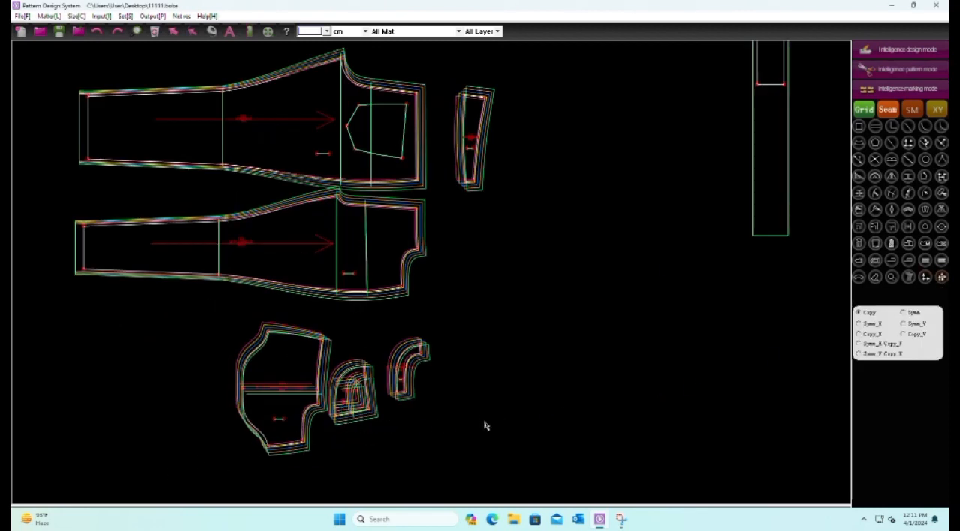
pyautogui.scroll(3, 257, 396)
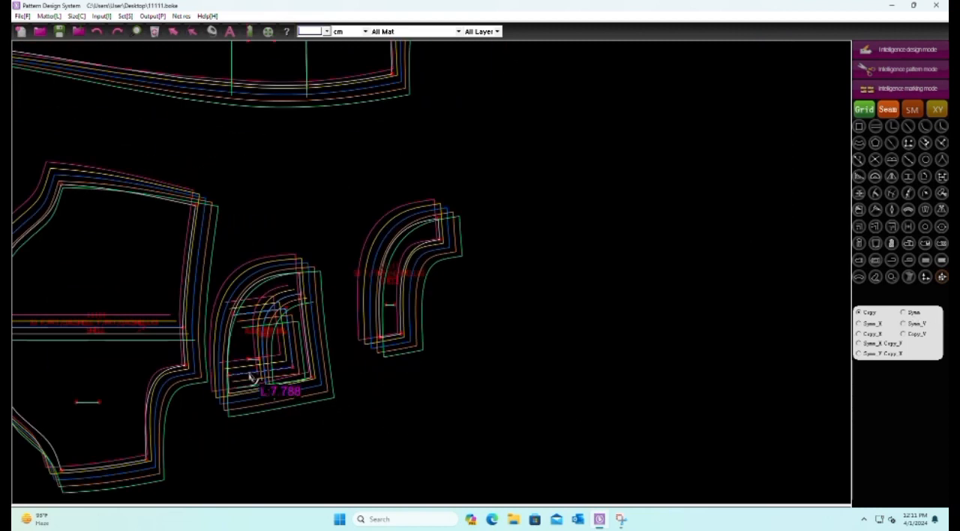
pyautogui.scroll(-5, 396, 428)
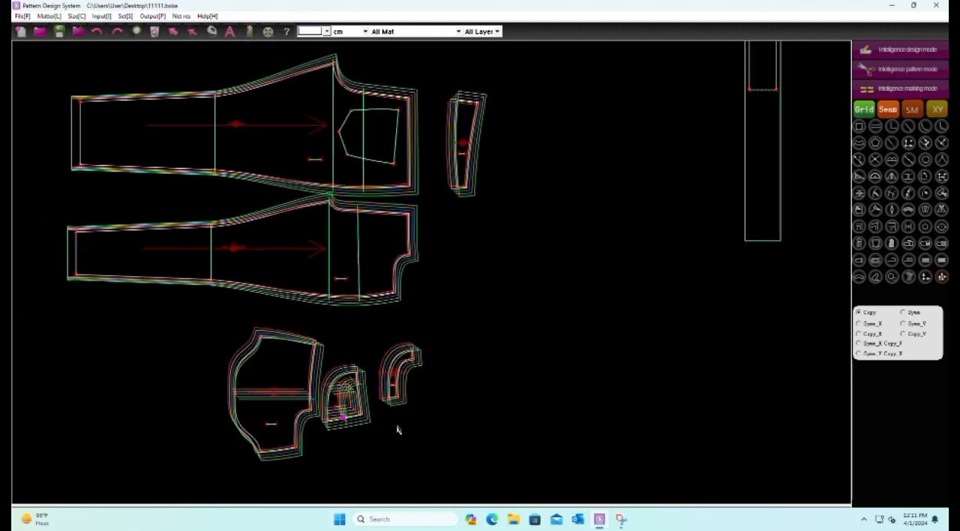
pyautogui.scroll(6, 430, 293)
pyautogui.moveTo(397, 250); pyautogui.dragTo(435, 300)
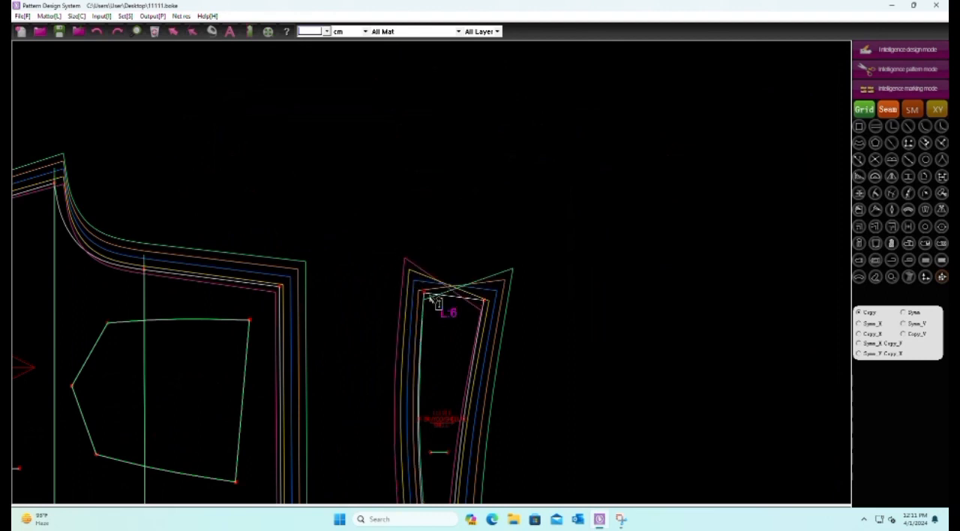
pyautogui.scroll(-3, 398, 249)
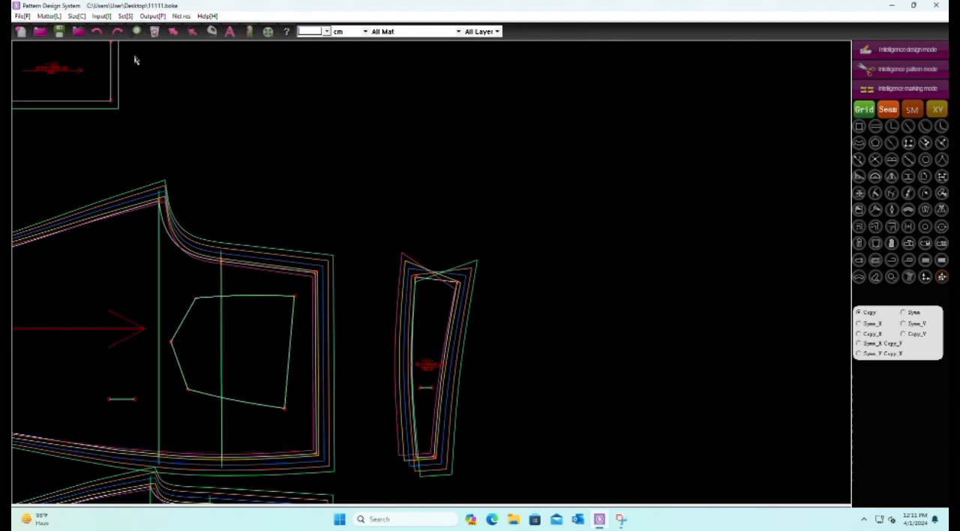
pyautogui.click(96, 31)
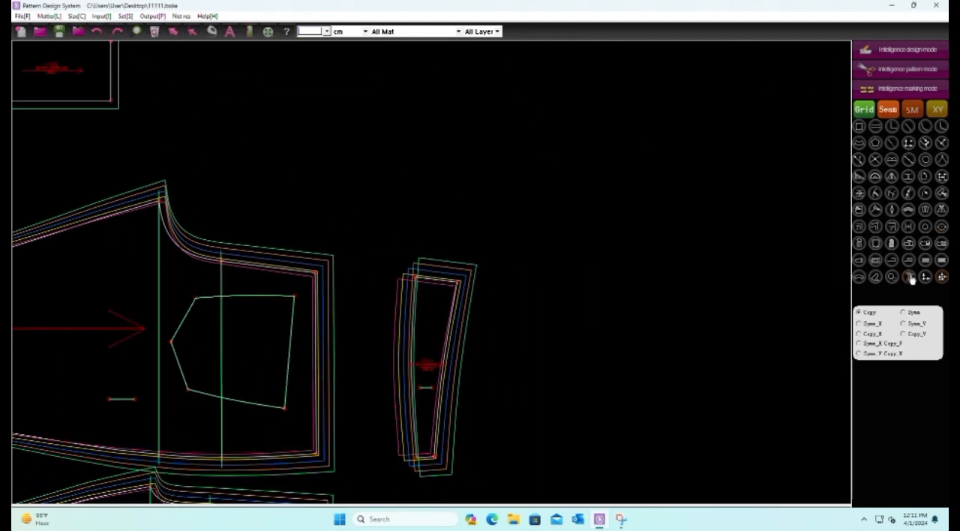
# Try to align the back yoke's graded sizes at its upper right corner
pyautogui.click(909, 278)
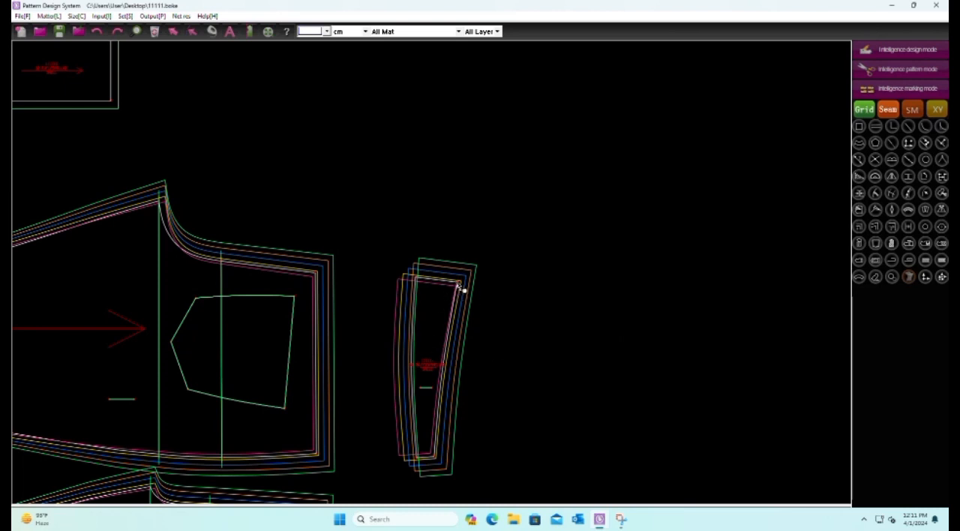
pyautogui.scroll(-4, 461, 289)
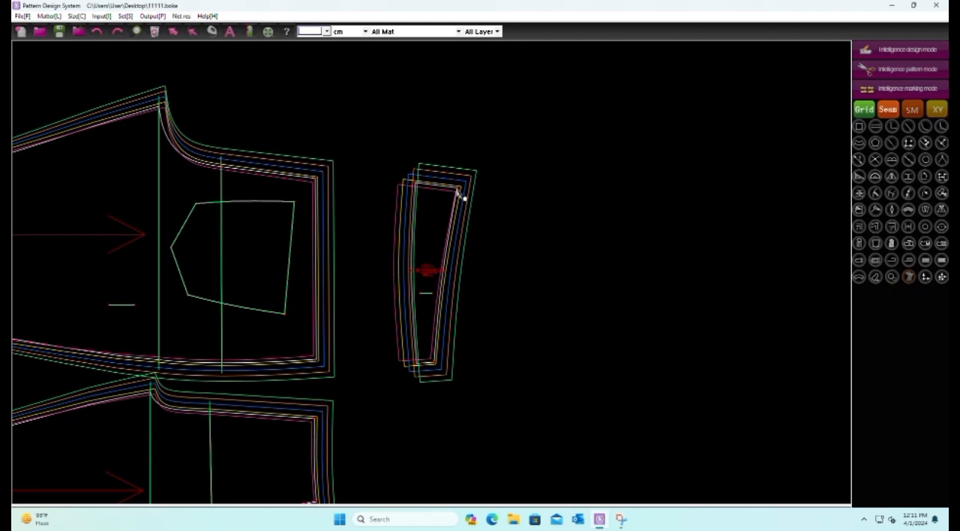
pyautogui.scroll(-1, 462, 197)
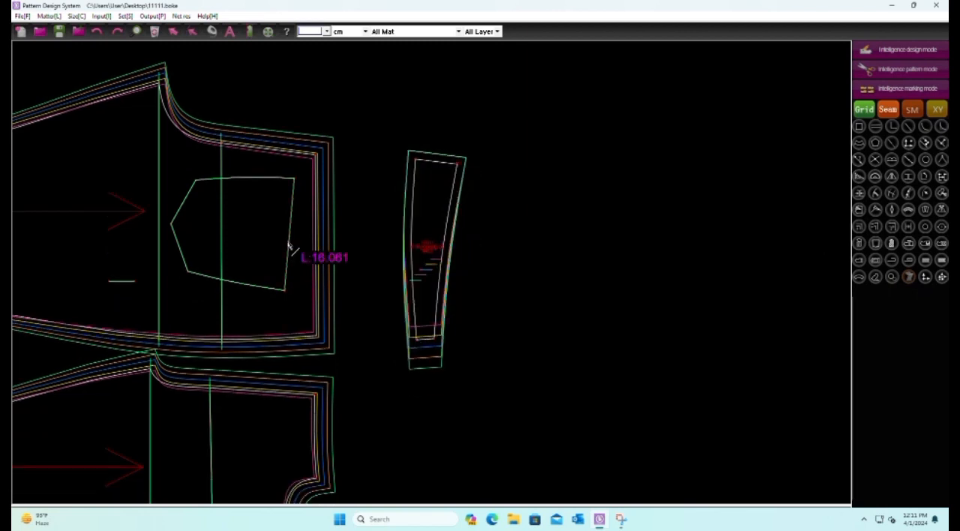
pyautogui.click(97, 31)
pyautogui.scroll(-3, 548, 272)
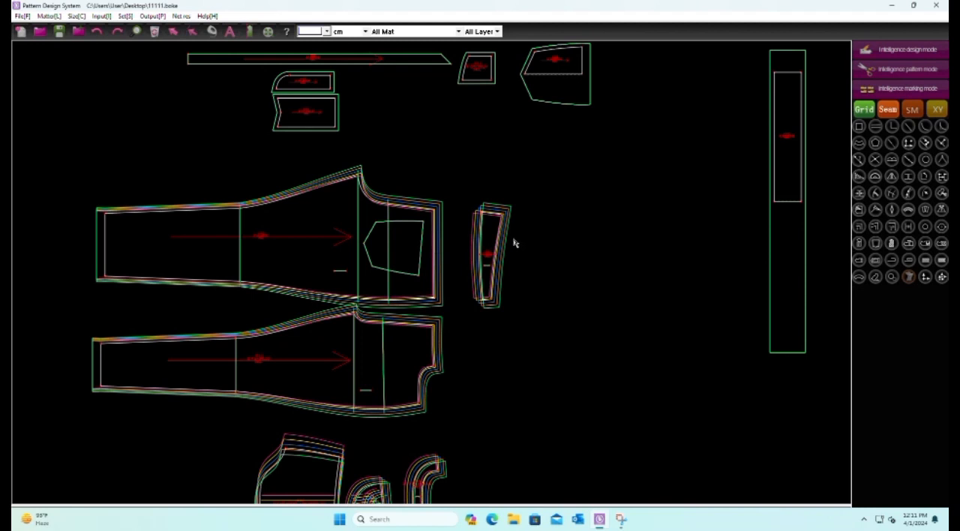
# Align the back yoke's graded sizes on the upper right corner point
pyautogui.scroll(3, 513, 242)
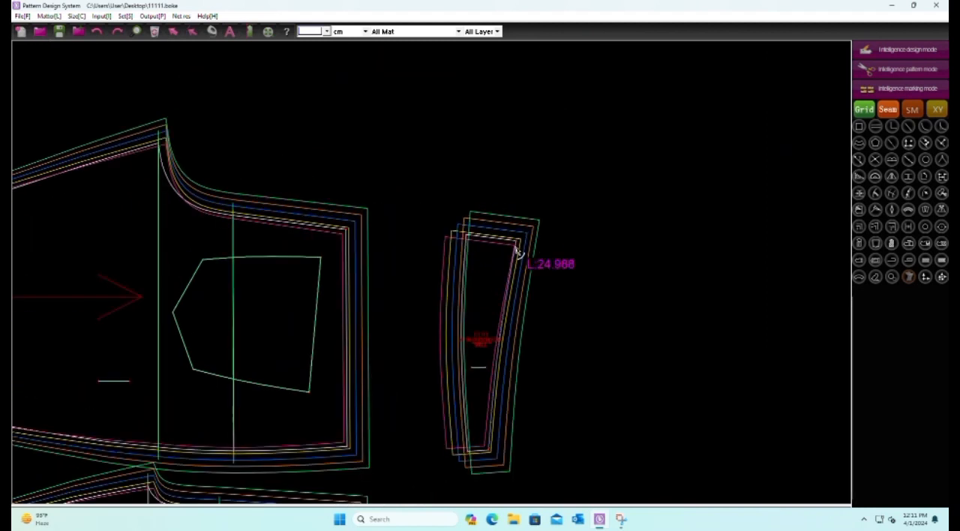
pyautogui.scroll(-5, 518, 250)
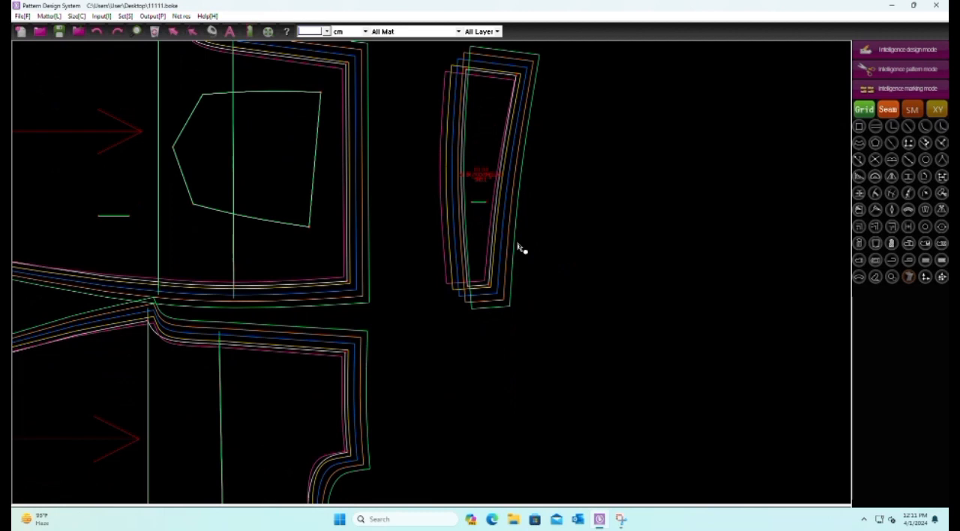
pyautogui.scroll(-3, 519, 250)
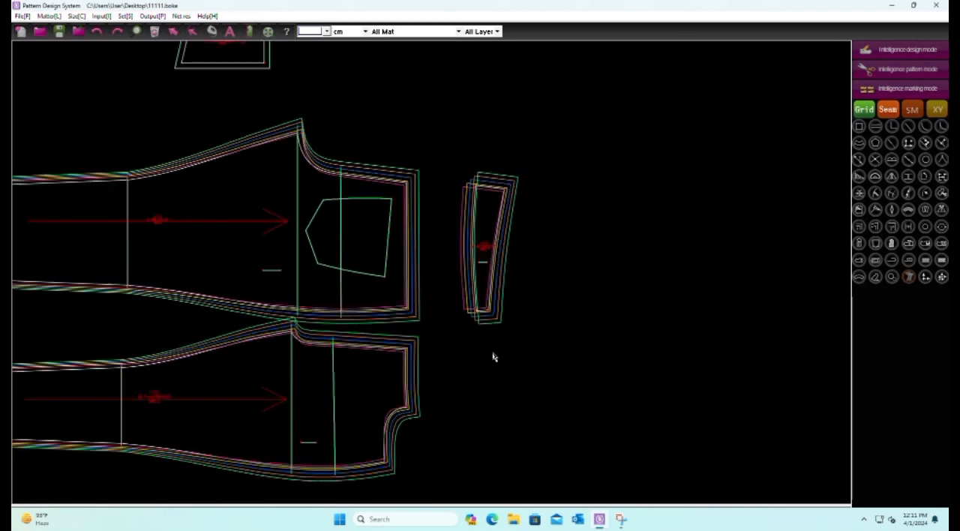
pyautogui.scroll(3, 506, 217)
pyautogui.click(499, 222)
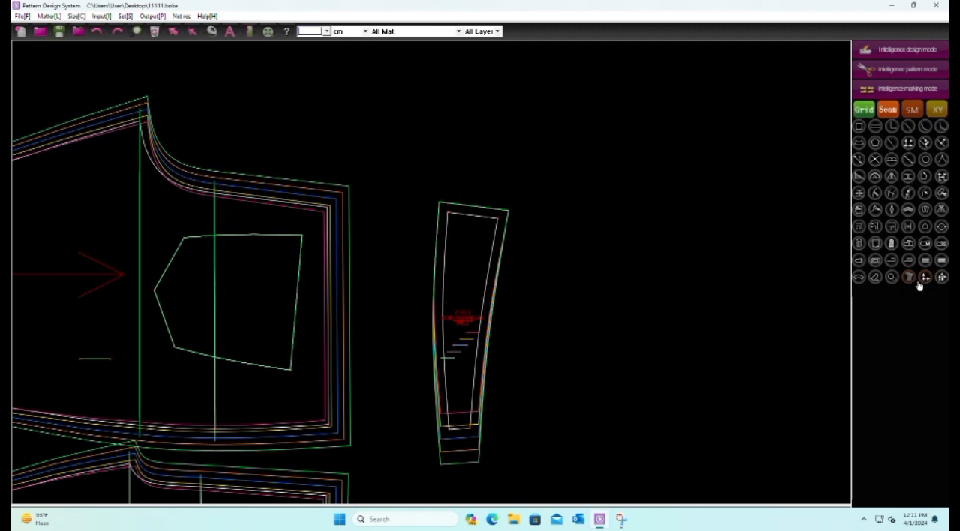
# Set the horizontal point scale of the back yoke's upper left corner to -.25 for every size step
pyautogui.moveTo(398, 173); pyautogui.dragTo(457, 255)
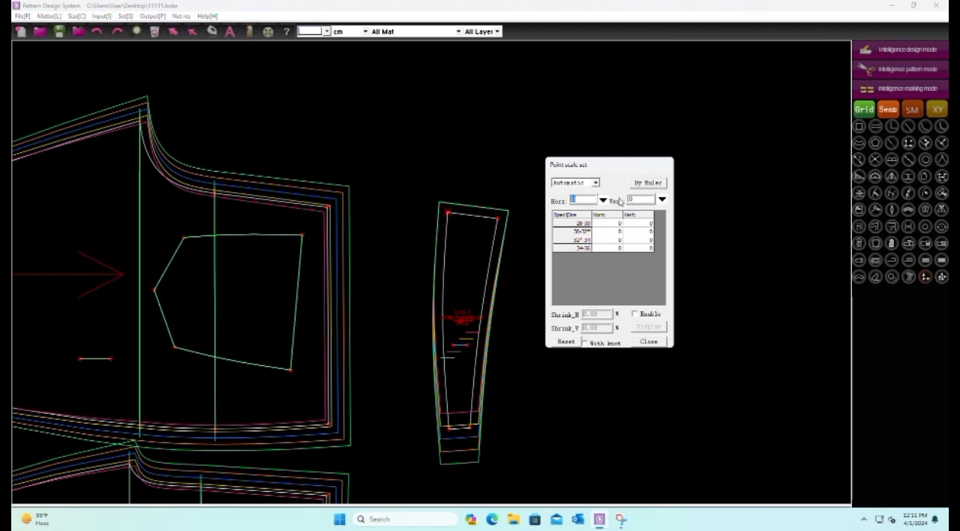
pyautogui.write('-.25')
pyautogui.press('BackSpace')
pyautogui.press('BackSpace')
pyautogui.press('BackSpace')
pyautogui.press('BackSpace')
pyautogui.write('-.25')
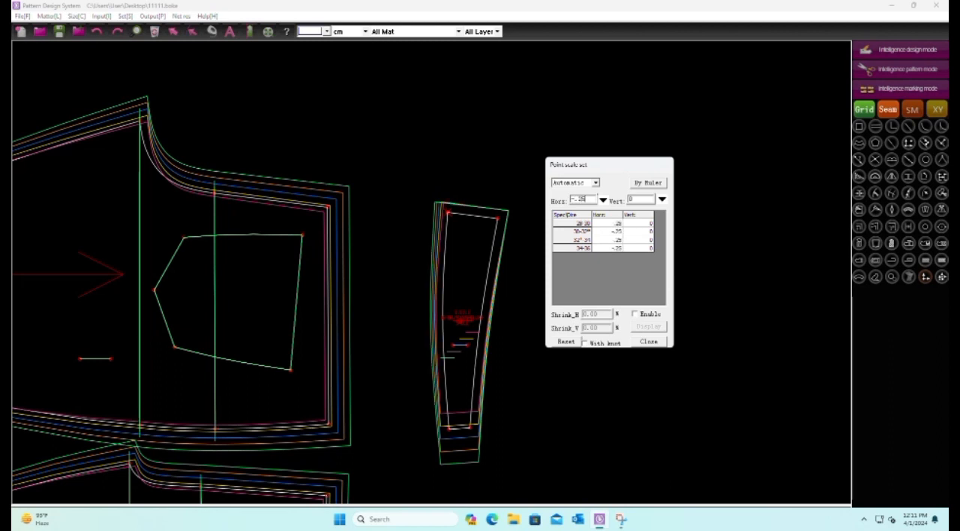
pyautogui.scroll(-2, 393, 160)
pyautogui.rightClick(485, 150)
pyautogui.scroll(3, 366, 437)
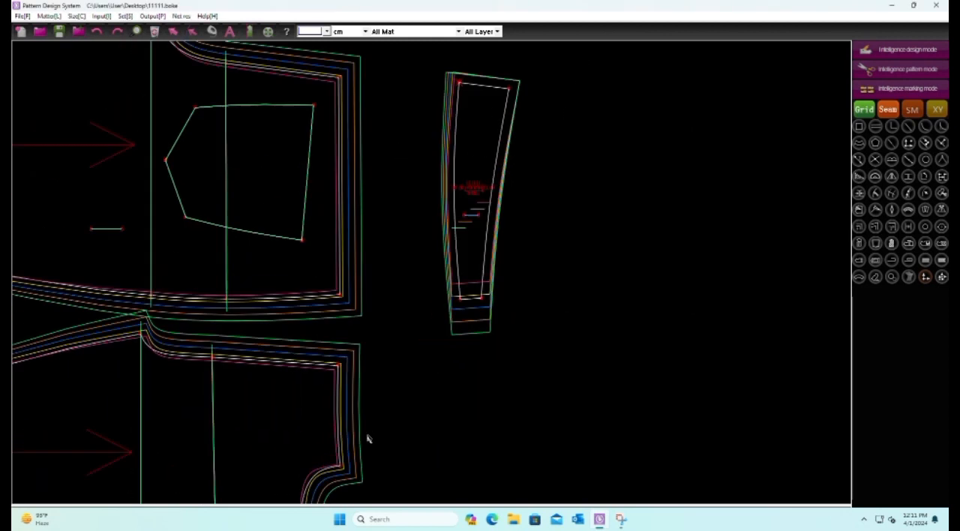
# Set the horizontal point scale of the back yoke's lower left corner to -.25 for every size step
pyautogui.moveTo(440, 223); pyautogui.dragTo(485, 318)
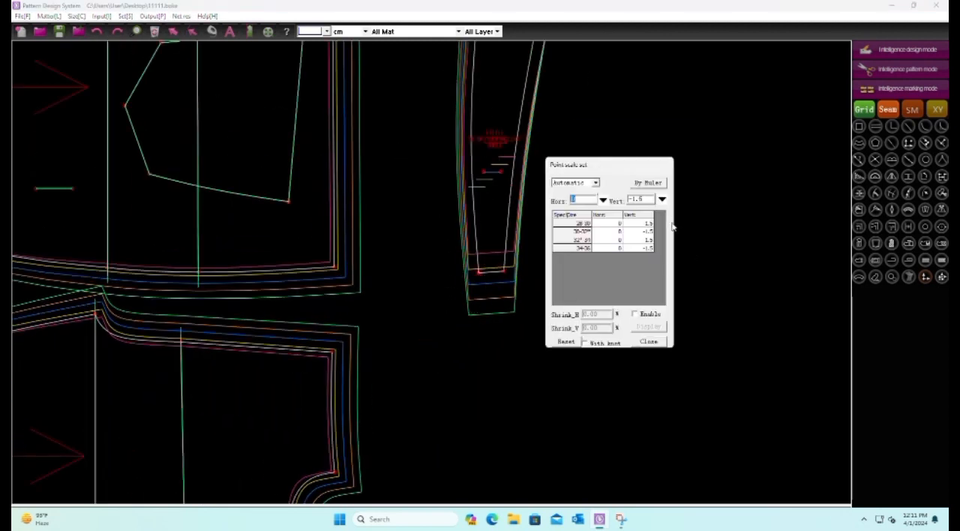
pyautogui.write('-.25')
pyautogui.rightClick(676, 107)
pyautogui.scroll(-4, 513, 314)
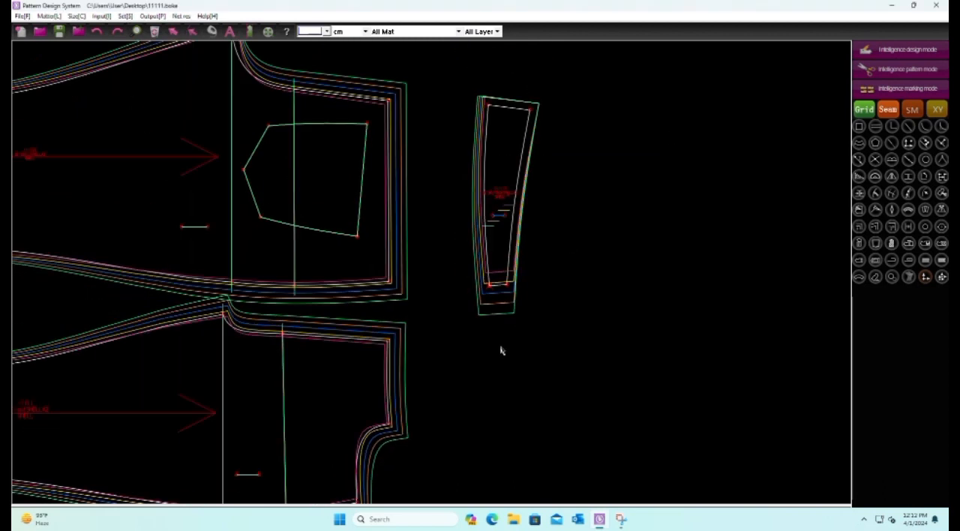
pyautogui.scroll(1, 459, 218)
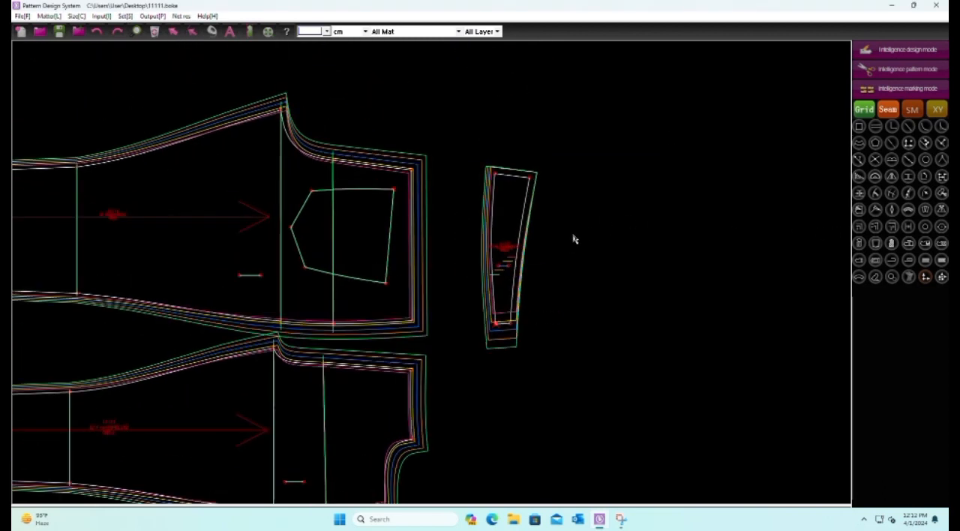
# Align the back yoke's graded sizes on the short line inside the piece and save the file
pyautogui.scroll(5, 501, 285)
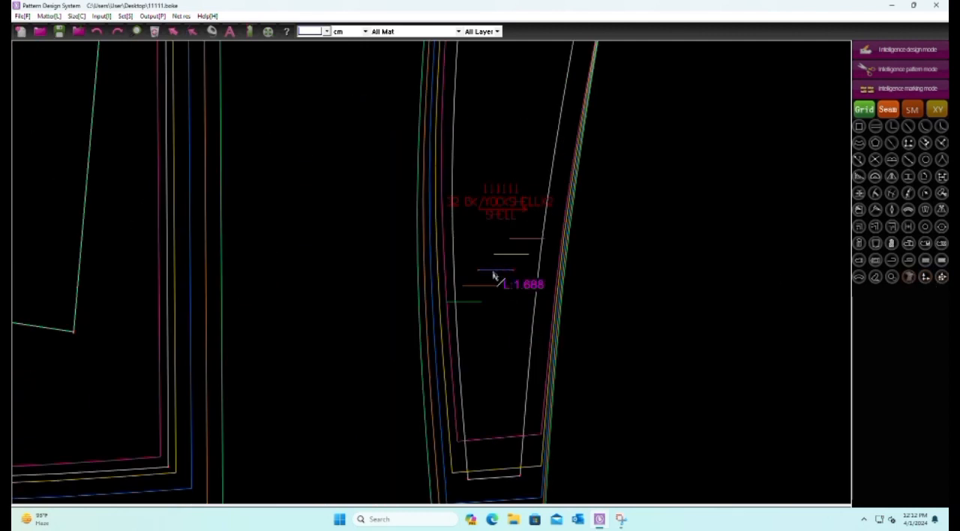
pyautogui.scroll(-4, 495, 279)
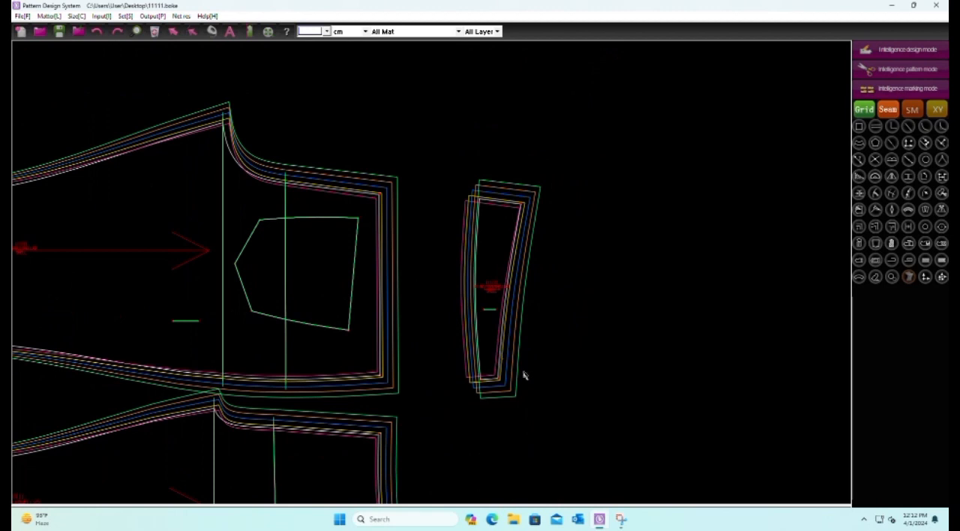
pyautogui.click(57, 31)
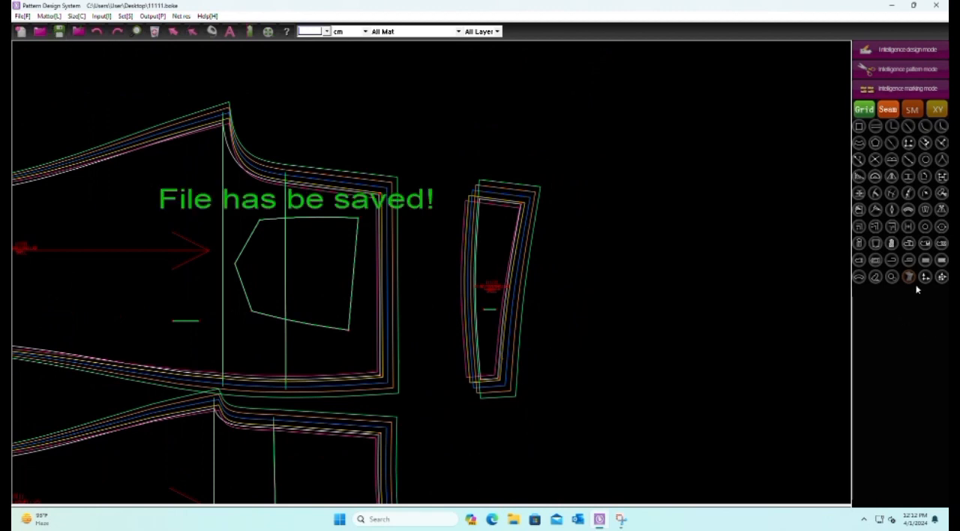
# Copy the point scale of the back yoke's upper left corner to the upper right corner of the trouser panel beside it
pyautogui.click(942, 278)
pyautogui.scroll(2, 488, 230)
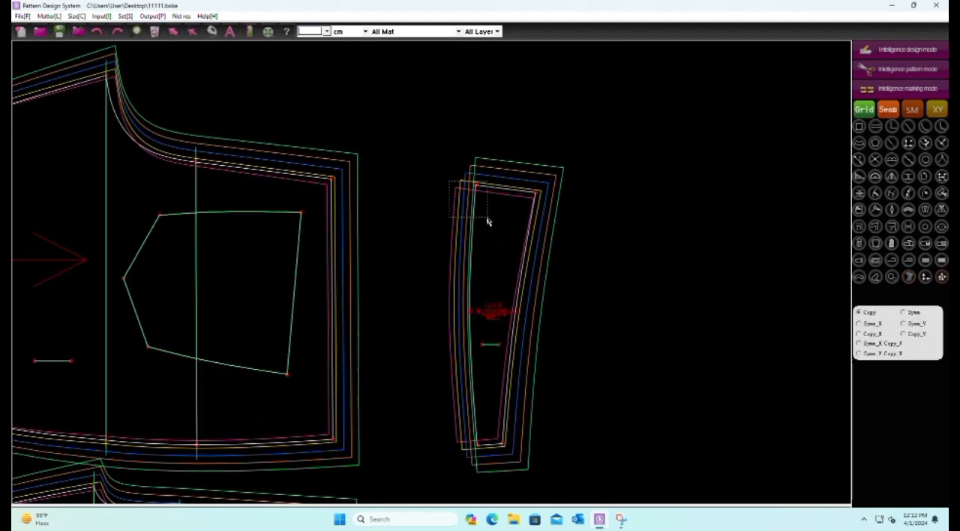
pyautogui.moveTo(333, 178); pyautogui.dragTo(340, 184)
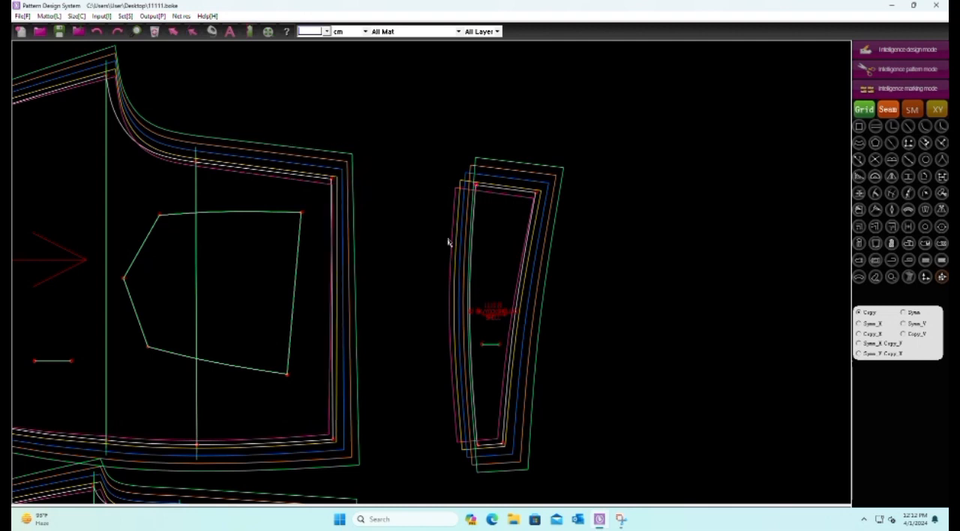
# Copy the point scale of the back yoke's lower left corner to the adjacent panel's lower right corner and save the file
pyautogui.scroll(1, 459, 367)
pyautogui.moveTo(407, 350); pyautogui.dragTo(460, 398)
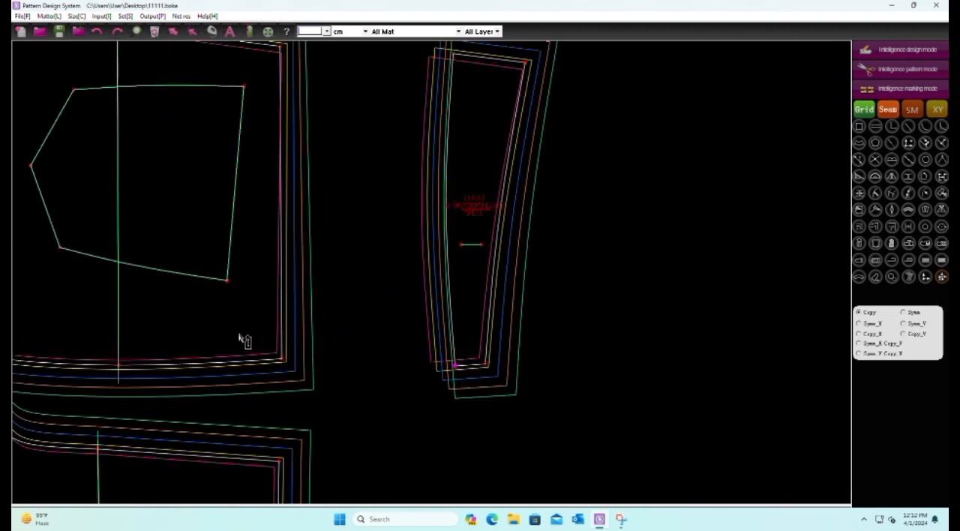
pyautogui.moveTo(243, 337); pyautogui.dragTo(305, 388)
pyautogui.scroll(-2, 389, 347)
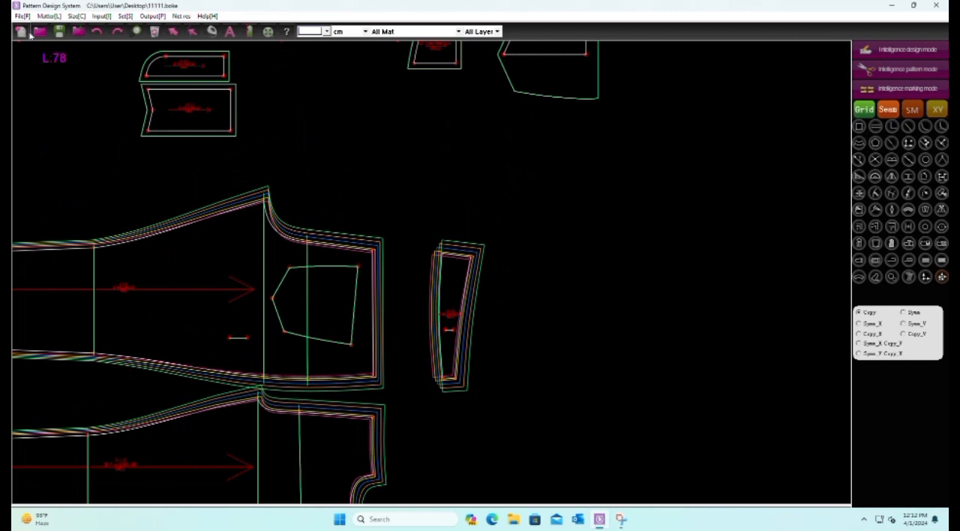
pyautogui.click(59, 33)
pyautogui.scroll(-2, 606, 390)
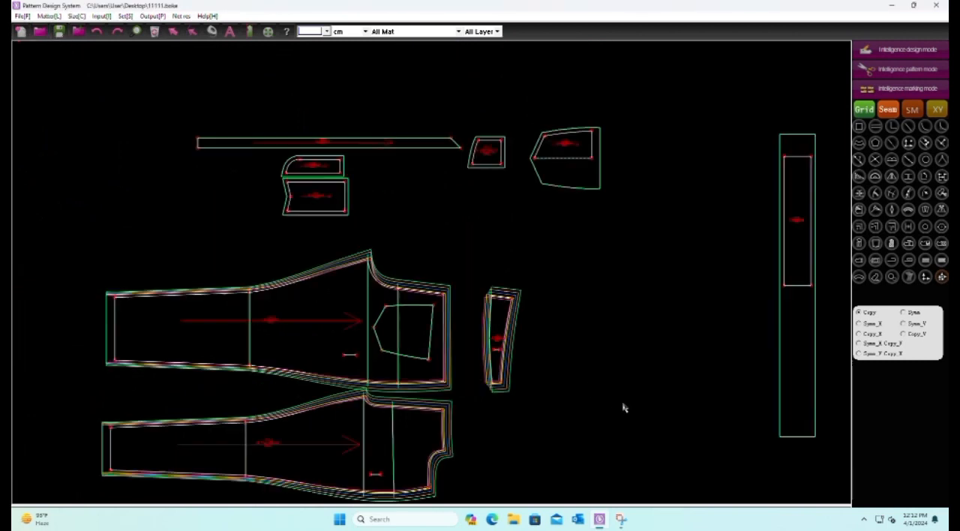
pyautogui.scroll(1, 513, 390)
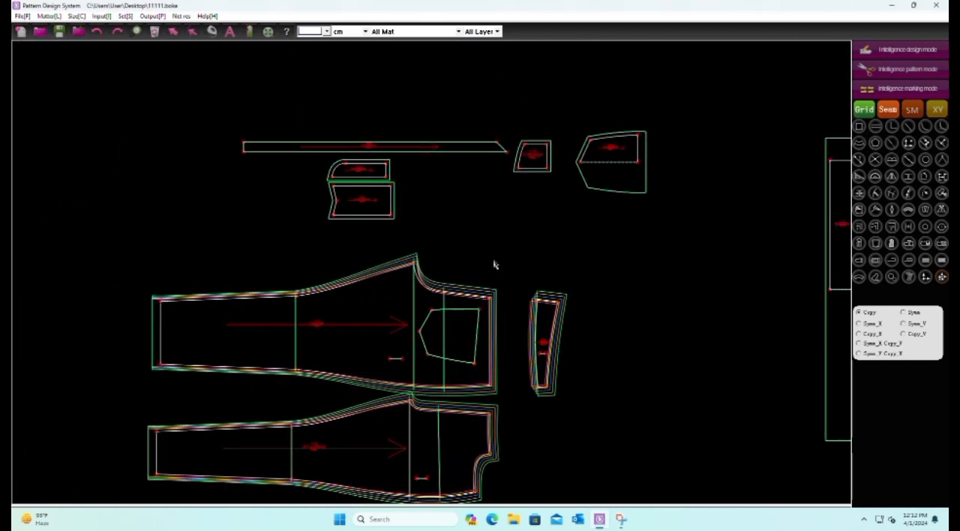
pyautogui.moveTo(575, 323); pyautogui.dragTo(520, 260)
pyautogui.click(897, 54)
# Open the point scale settings for the right-end corners of both fly pieces and select the vertical values of the size steps
pyautogui.scroll(4, 497, 146)
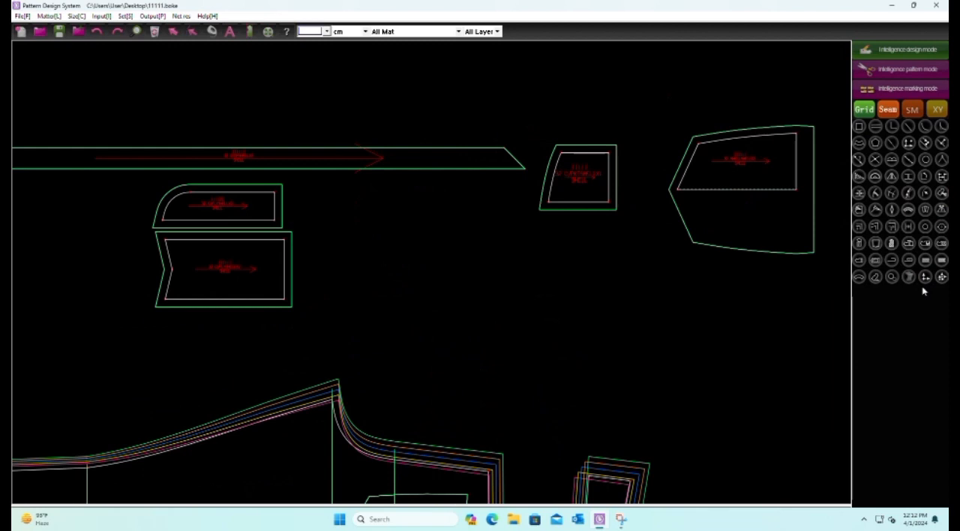
pyautogui.scroll(4, 136, 184)
pyautogui.moveTo(398, 199); pyautogui.dragTo(459, 443)
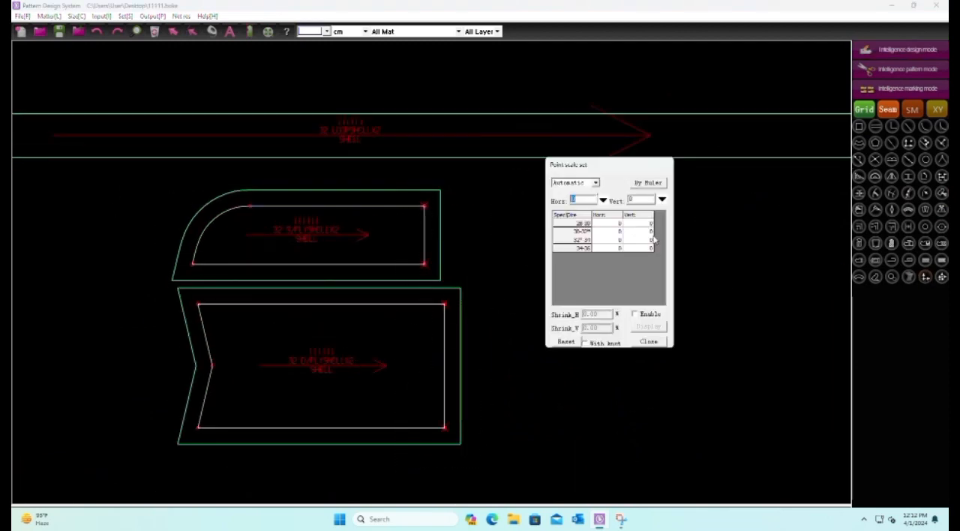
pyautogui.moveTo(645, 229); pyautogui.dragTo(645, 261)
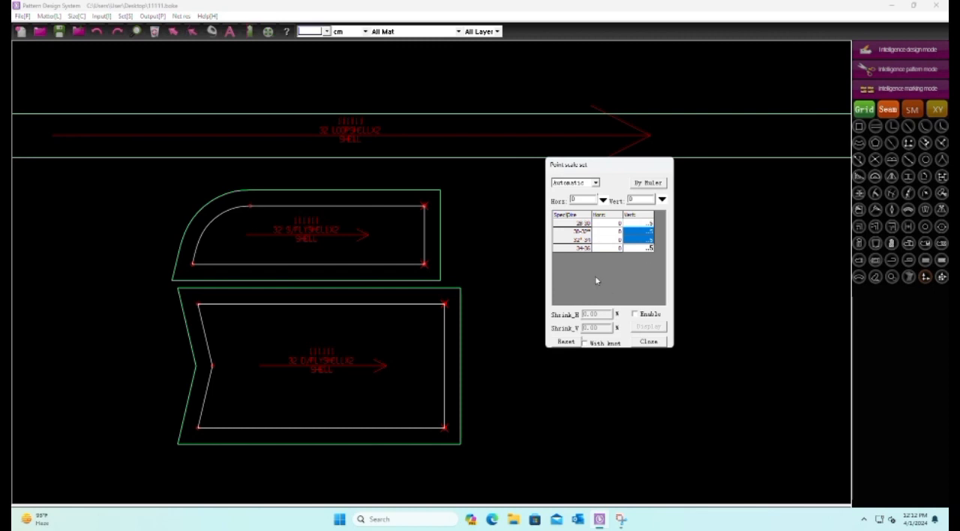
# Draw a short horizontal reference line inside each of the two fly pieces, S/FLY and D/FLY
pyautogui.click(486, 248)
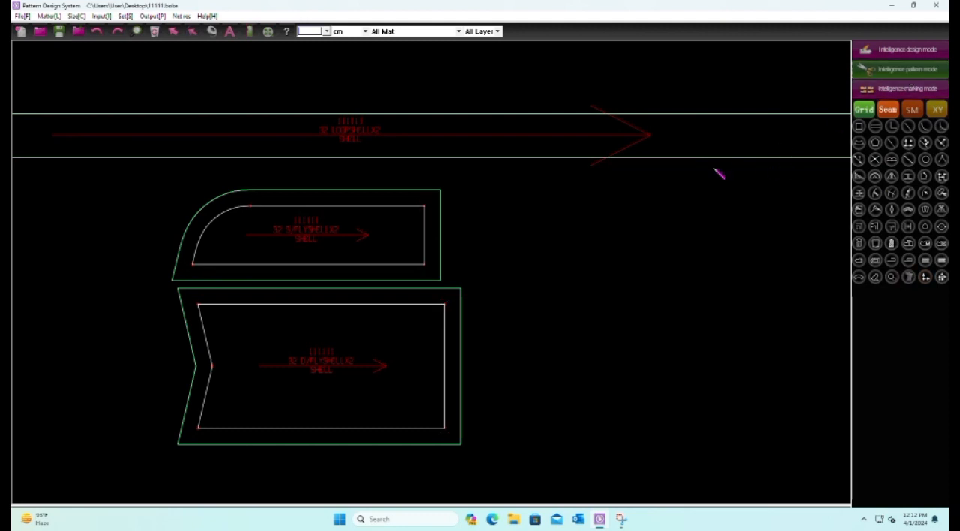
pyautogui.click(914, 50)
pyautogui.scroll(2, 371, 257)
pyautogui.click(337, 244)
pyautogui.click(361, 246)
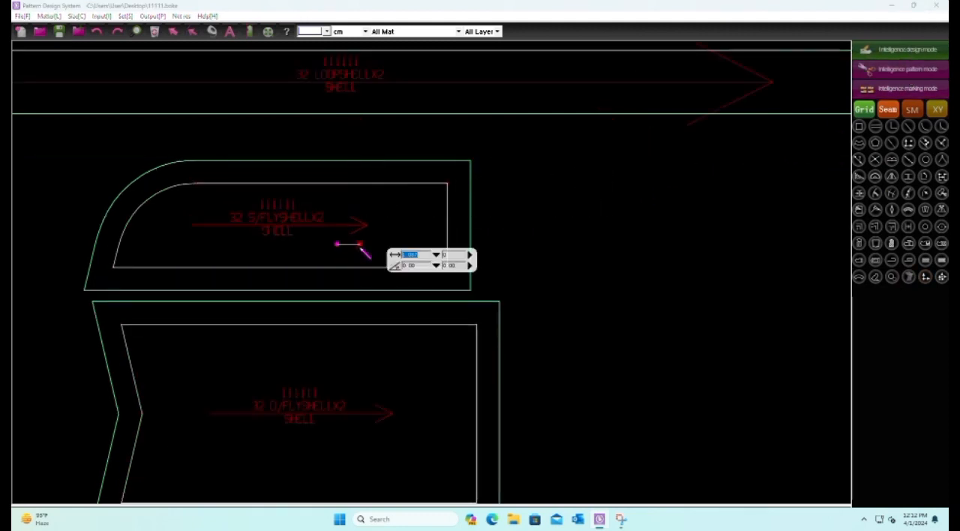
pyautogui.press('Return')
pyautogui.scroll(-2, 505, 256)
pyautogui.click(407, 323)
pyautogui.click(433, 323)
pyautogui.press('Return')
# Select both fly pieces together with their inner short lines and apply Delete link
pyautogui.moveTo(611, 193); pyautogui.dragTo(238, 509)
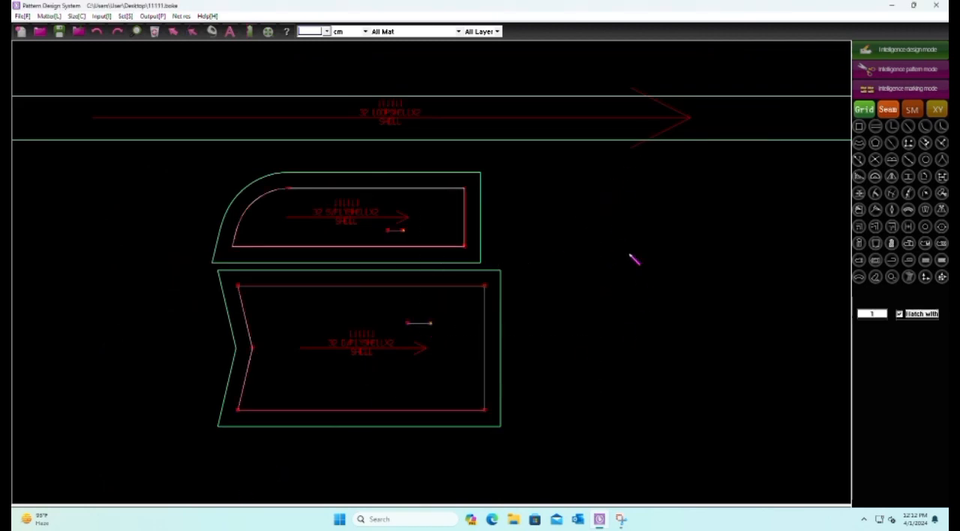
pyautogui.rightClick(632, 259)
pyautogui.click(674, 465)
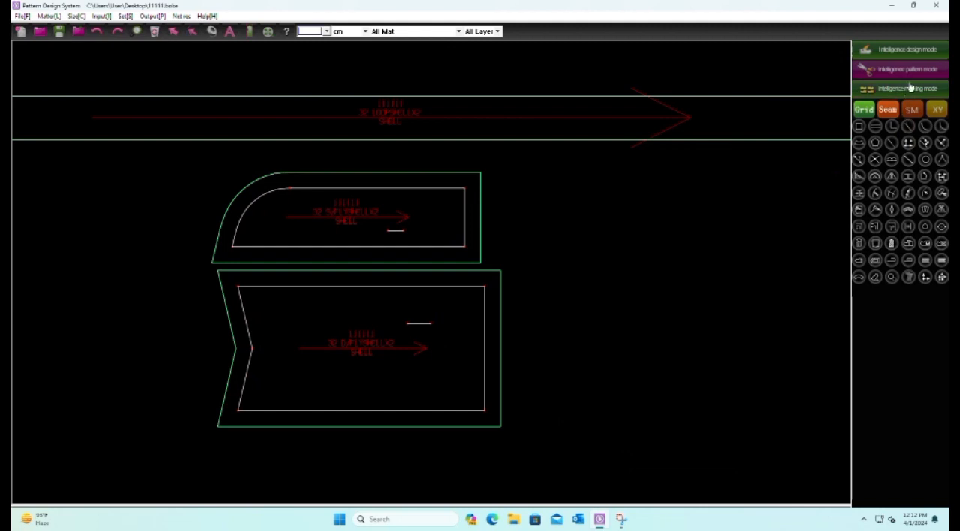
pyautogui.scroll(1, 691, 143)
pyautogui.scroll(-1, 570, 255)
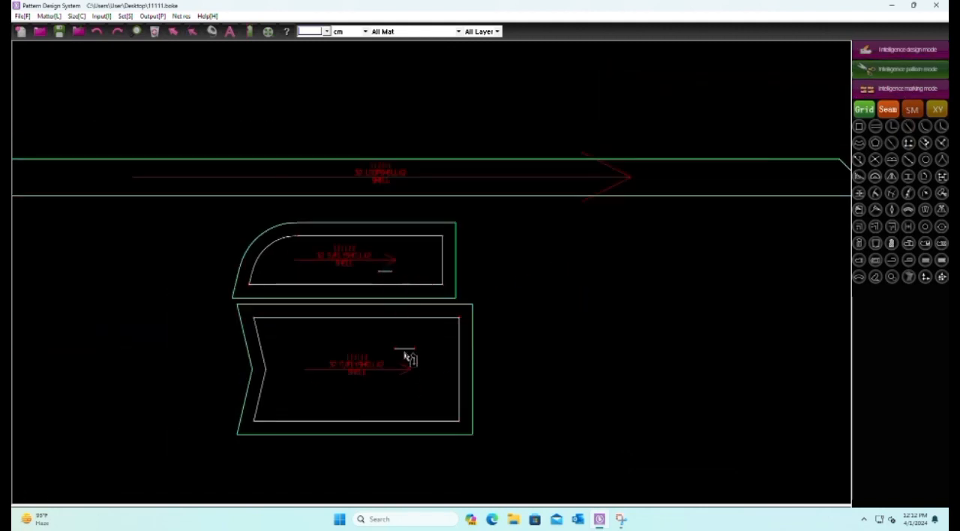
pyautogui.scroll(-2, 462, 290)
pyautogui.scroll(2, 462, 289)
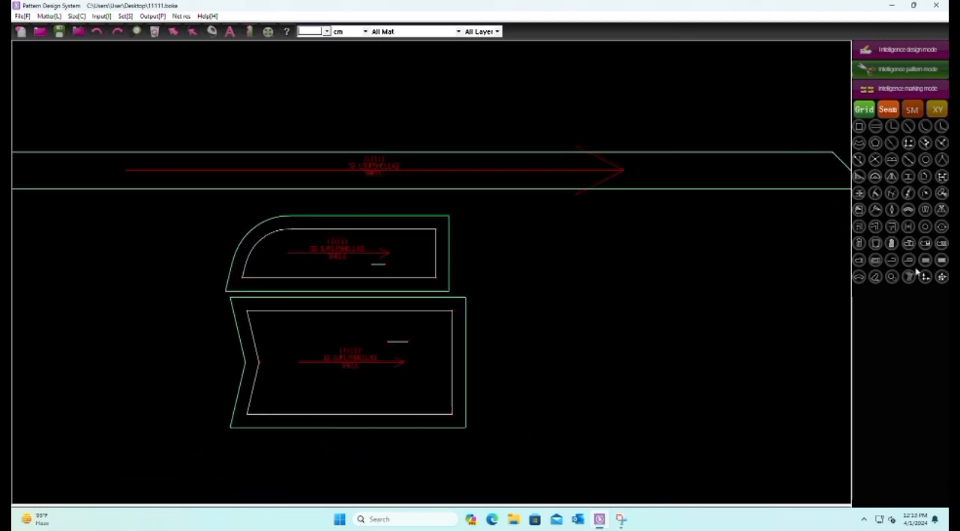
pyautogui.click(909, 278)
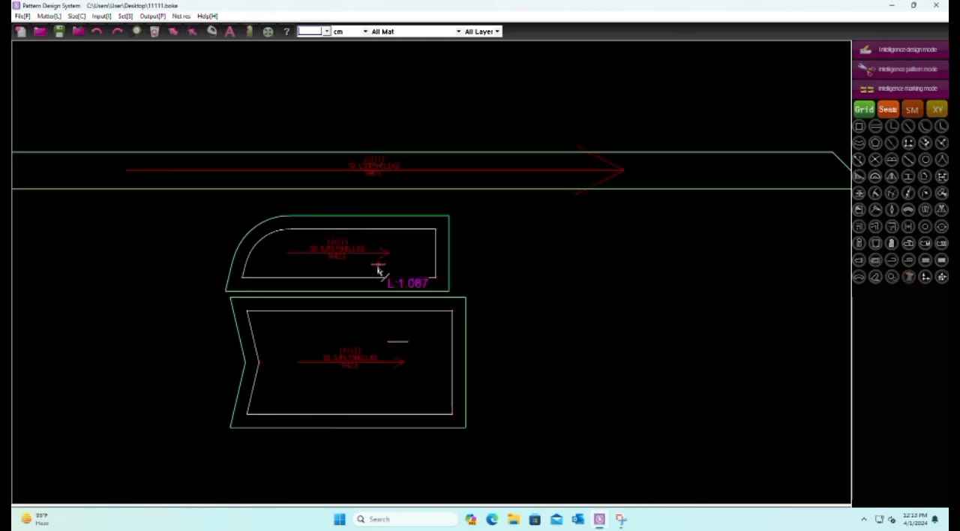
pyautogui.scroll(-3, 510, 323)
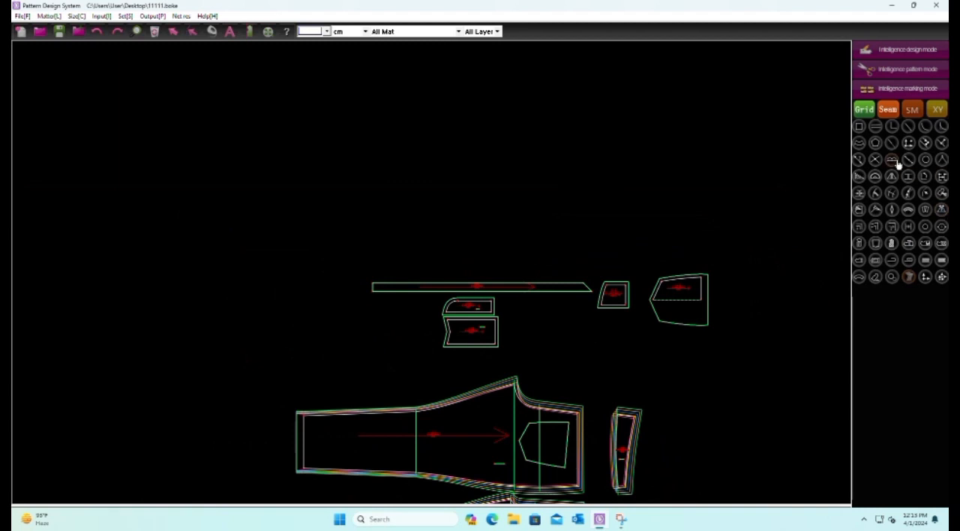
pyautogui.scroll(-2, 330, 264)
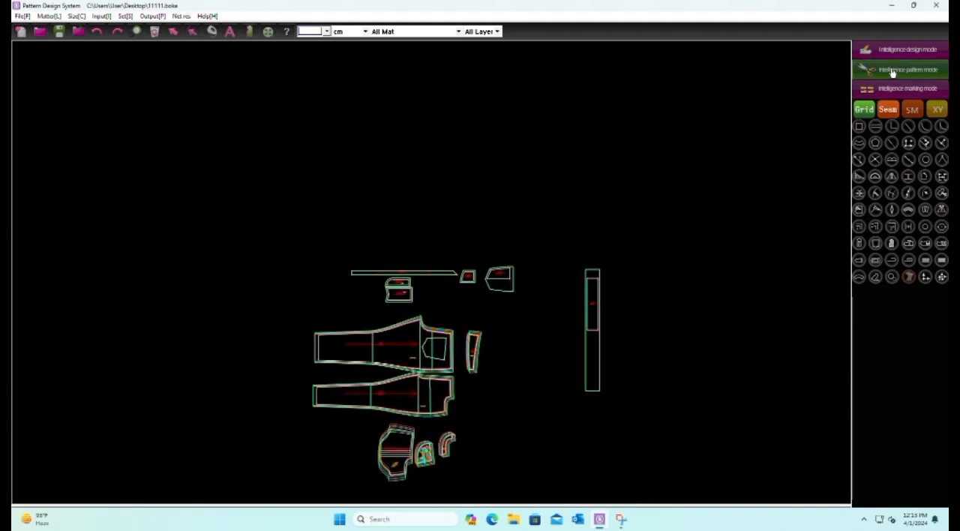
pyautogui.scroll(5, 404, 277)
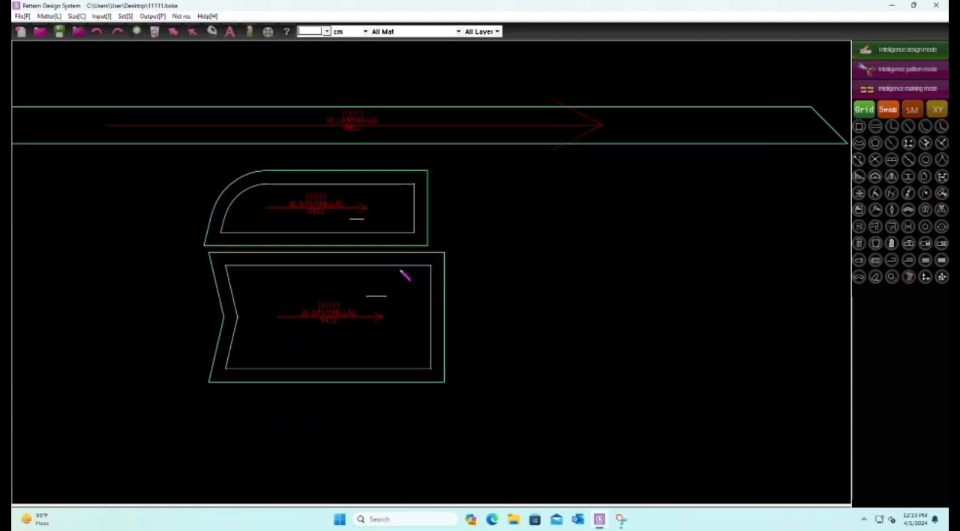
pyautogui.moveTo(404, 164); pyautogui.dragTo(501, 379)
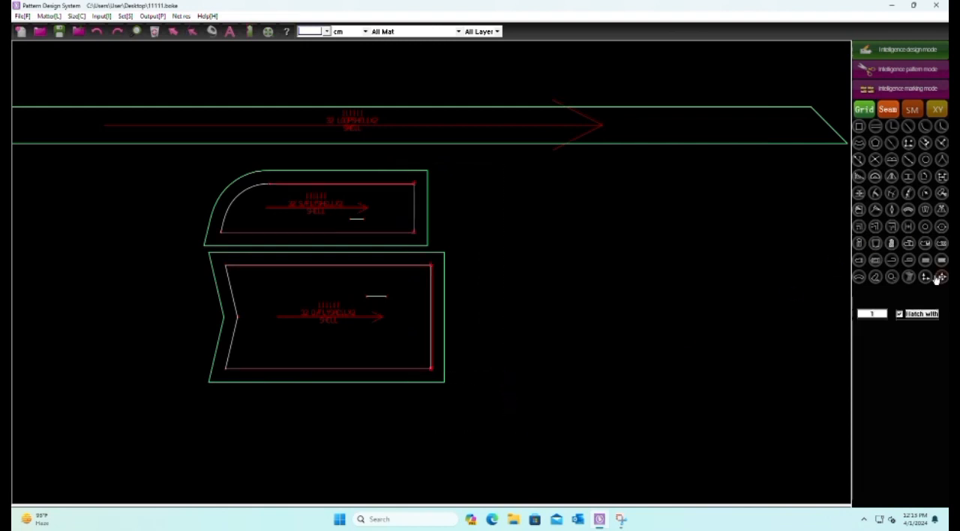
# Set the horizontal point scale of both fly pieces' right-end corners to .25 for all size steps
pyautogui.click(938, 279)
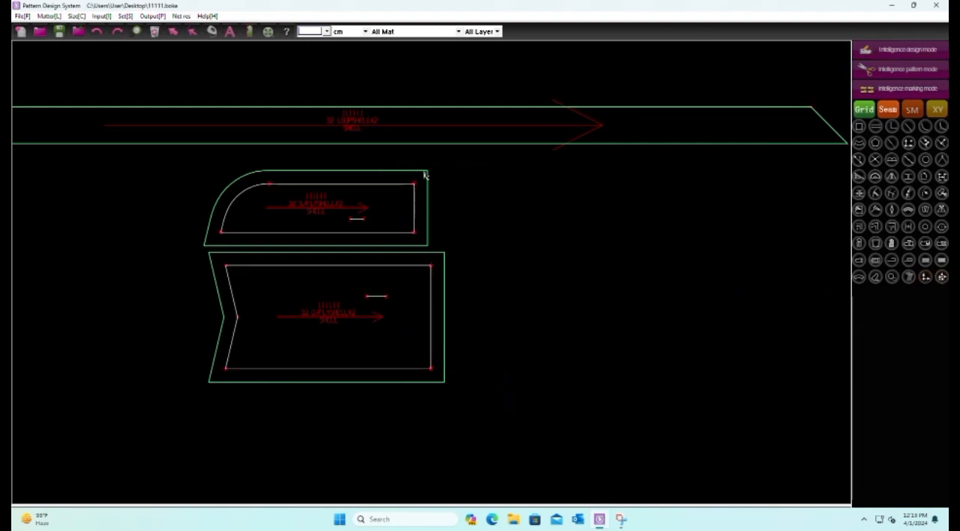
pyautogui.moveTo(404, 195); pyautogui.dragTo(487, 393)
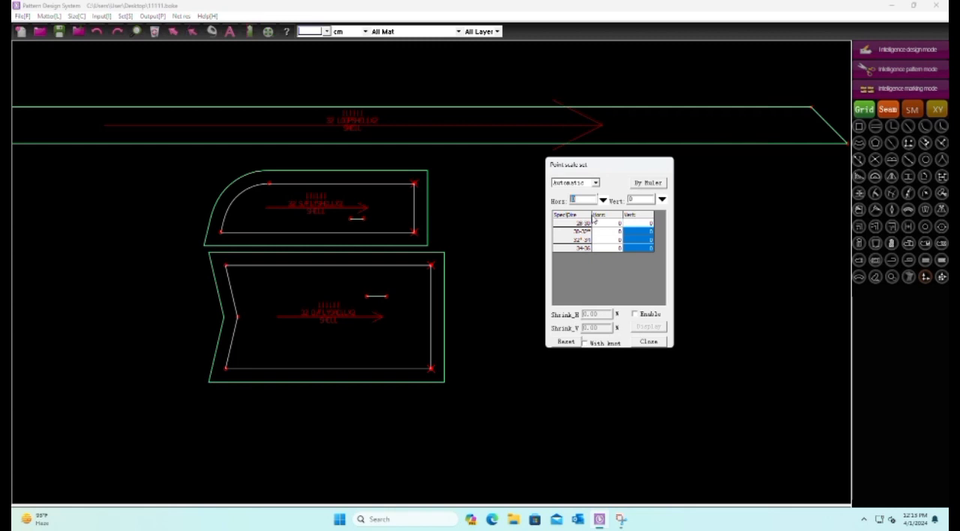
pyautogui.write('.25')
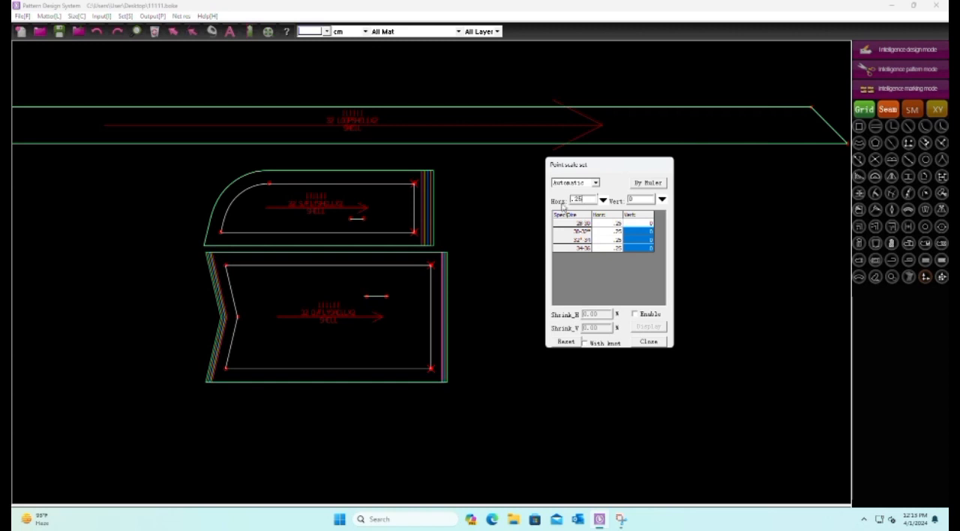
pyautogui.scroll(5, 346, 298)
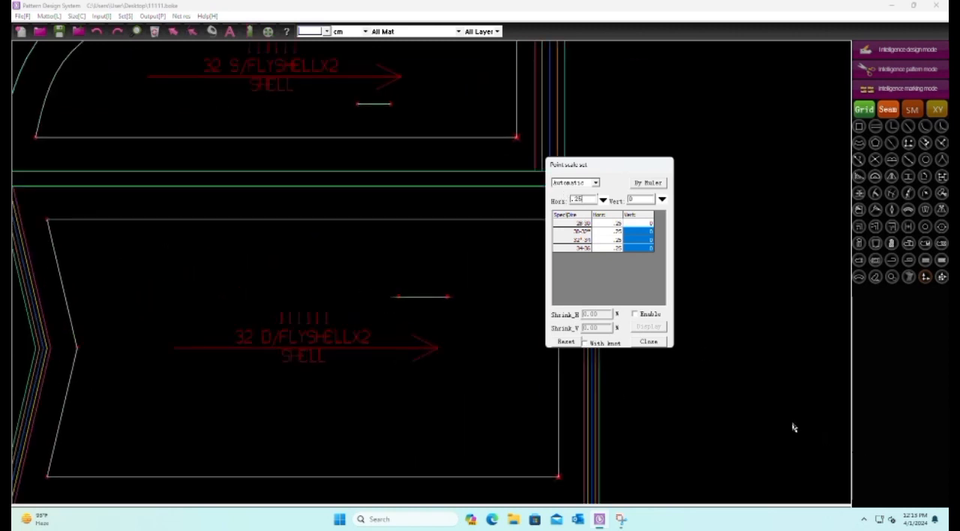
pyautogui.rightClick(781, 417)
# Align the D/FLY piece's graded sizes on its short inner line and save the file
pyautogui.click(911, 278)
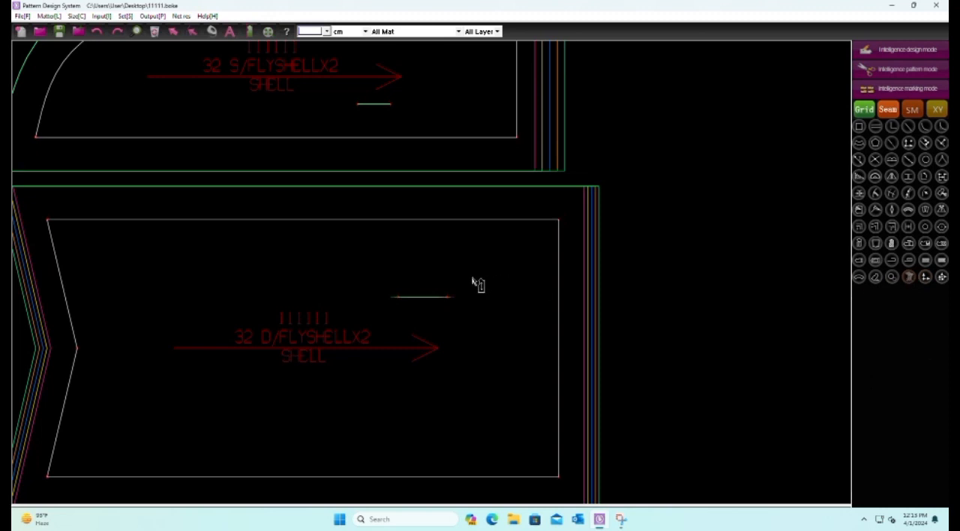
pyautogui.click(432, 301)
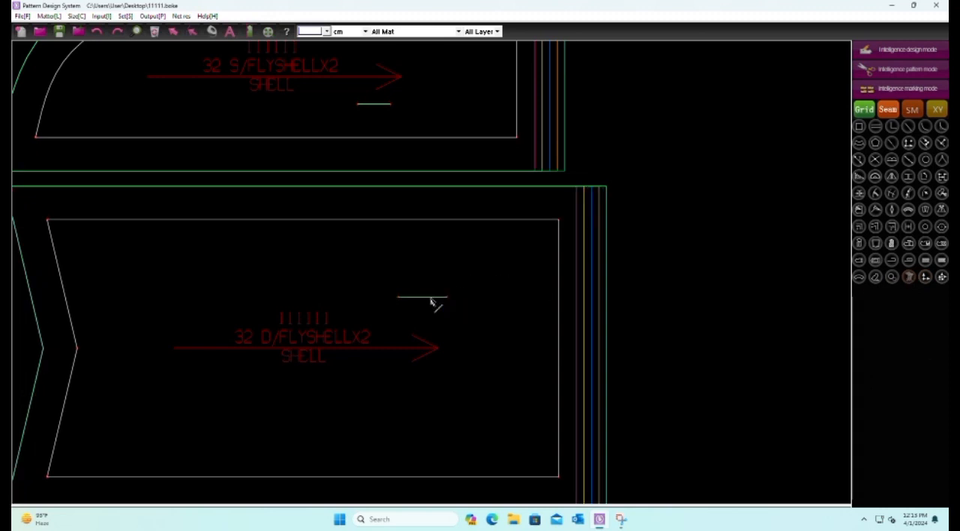
pyautogui.scroll(-5, 315, 338)
pyautogui.click(59, 33)
# Move the small C/PKT pocket piece down beside the front panel, above the curved pocket facing
pyautogui.scroll(-3, 360, 285)
pyautogui.scroll(-3, 171, 223)
pyautogui.scroll(2, 589, 240)
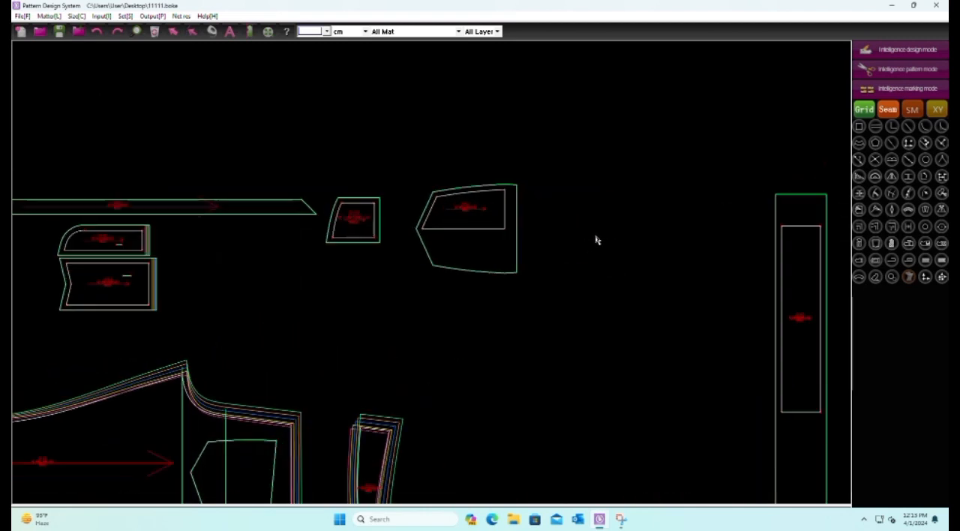
pyautogui.scroll(-3, 497, 285)
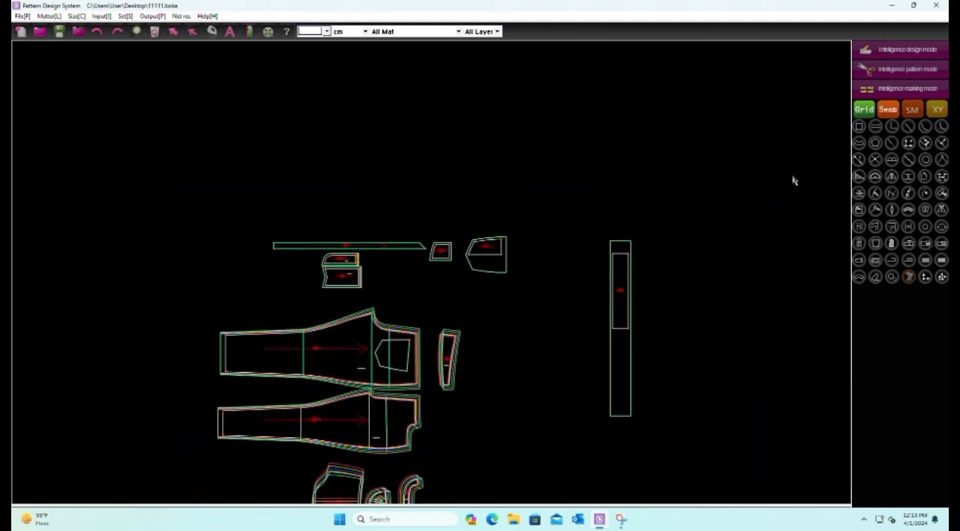
pyautogui.click(900, 69)
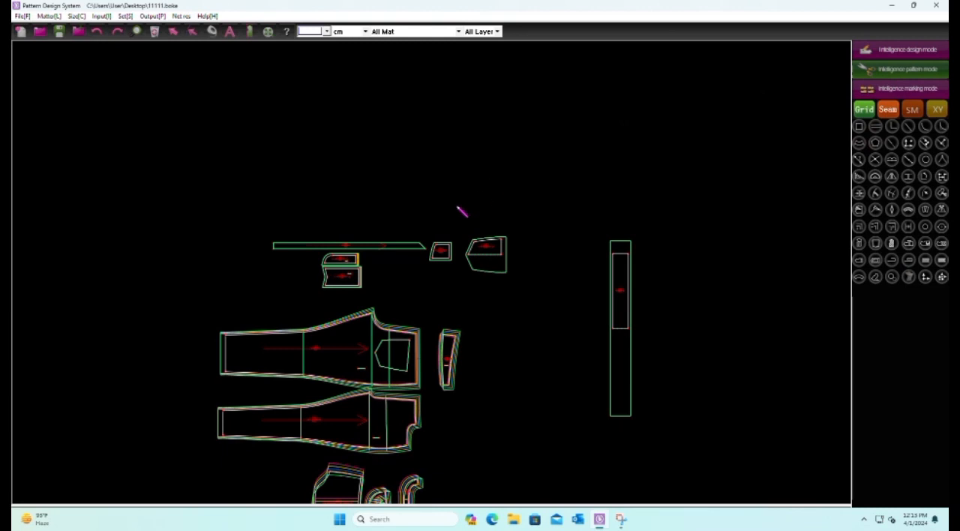
pyautogui.click(444, 249)
pyautogui.scroll(-4, 392, 163)
pyautogui.scroll(2, 388, 261)
pyautogui.scroll(1, 422, 313)
pyautogui.click(421, 316)
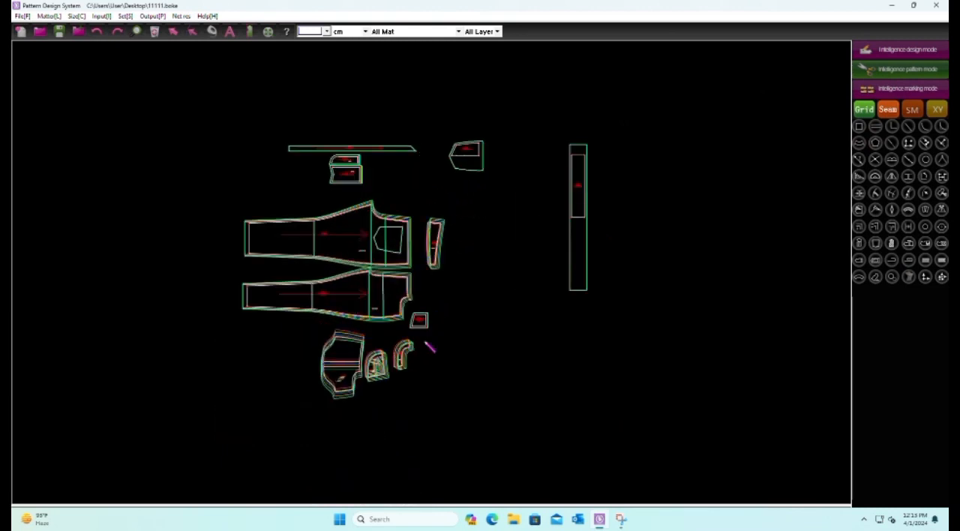
# Copy the point scale of the rounded pocket piece's lower left corner to all four corners of the C/PKT piece
pyautogui.scroll(5, 415, 424)
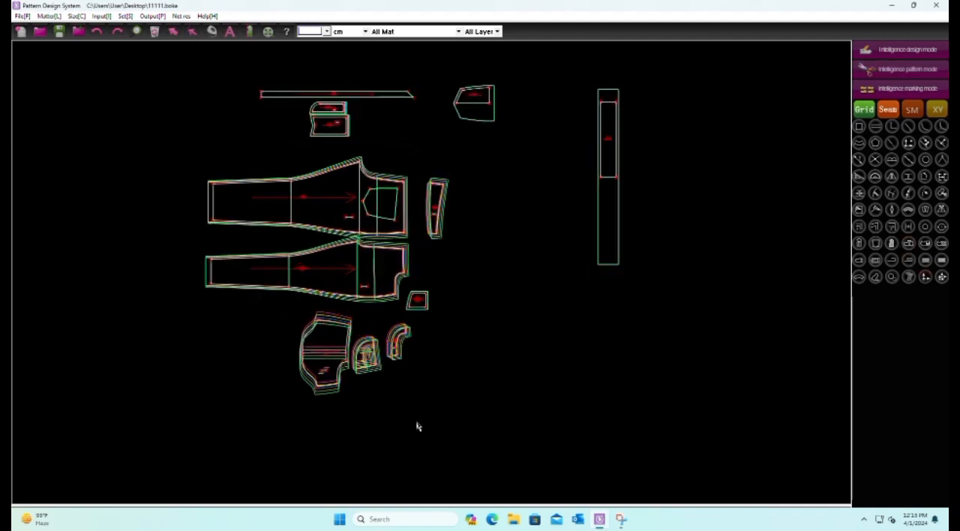
pyautogui.scroll(-2, 302, 361)
pyautogui.scroll(2, 300, 363)
pyautogui.scroll(1, 257, 381)
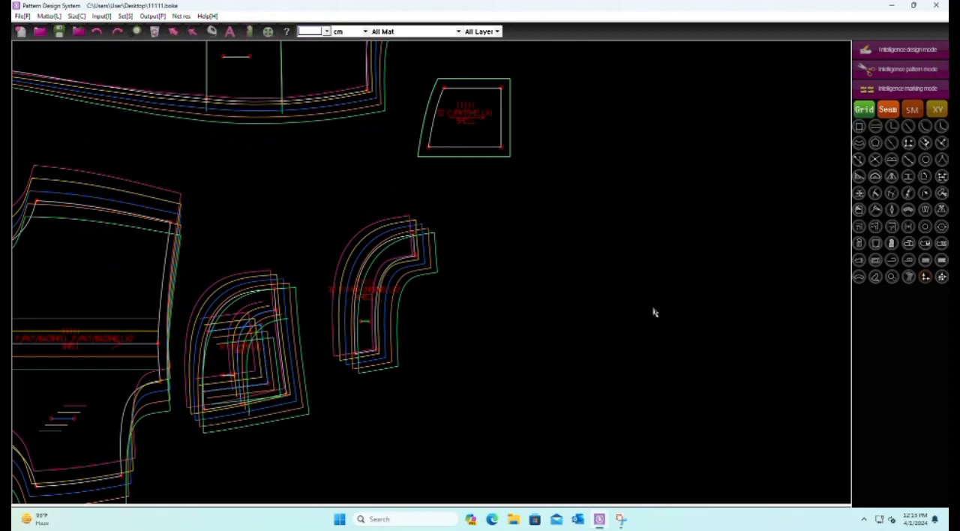
pyautogui.scroll(2, 222, 418)
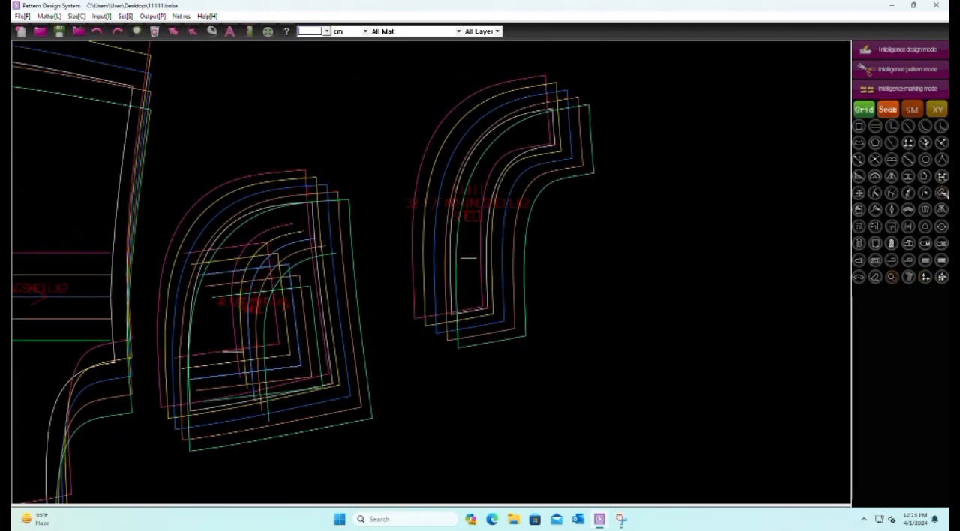
pyautogui.click(941, 277)
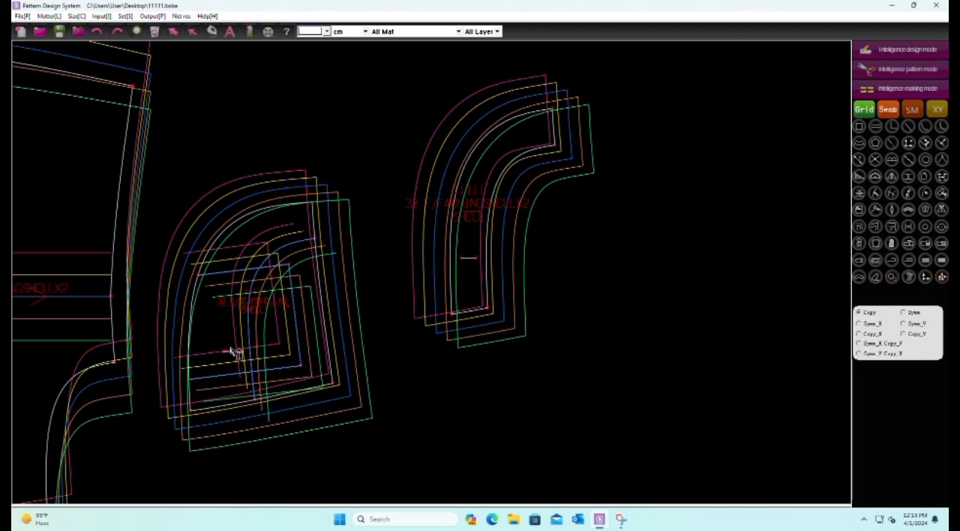
pyautogui.scroll(-3, 178, 450)
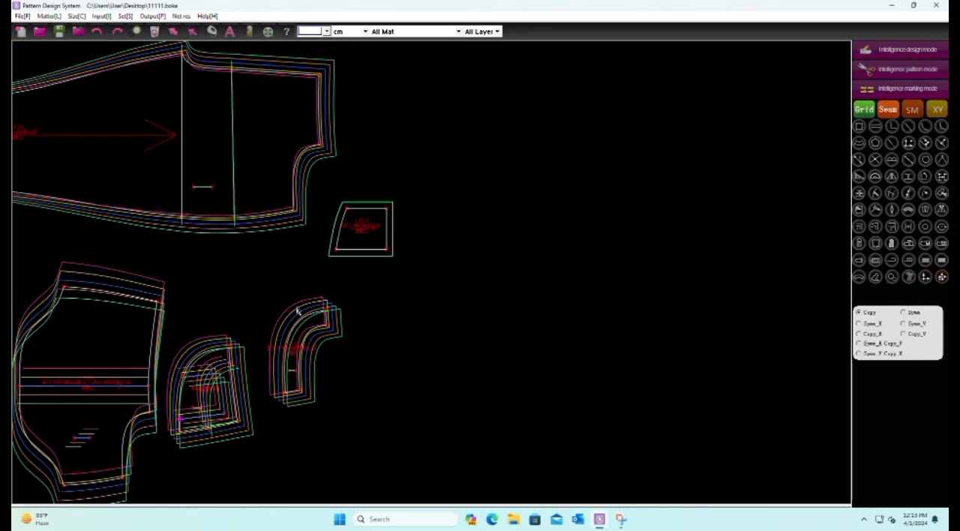
pyautogui.scroll(3, 337, 235)
pyautogui.moveTo(348, 285); pyautogui.dragTo(381, 298)
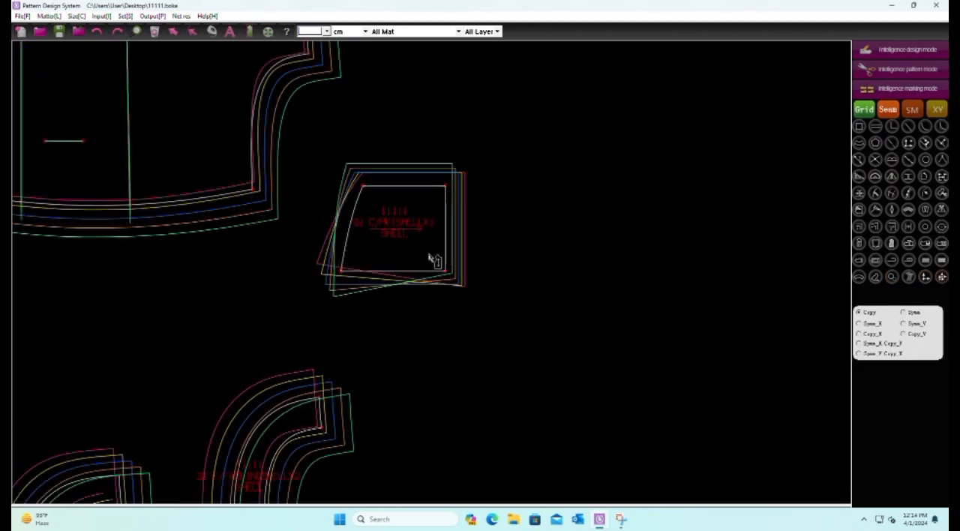
pyautogui.moveTo(427, 256); pyautogui.dragTo(455, 283)
pyautogui.moveTo(423, 159); pyautogui.dragTo(471, 214)
pyautogui.moveTo(339, 164); pyautogui.dragTo(405, 218)
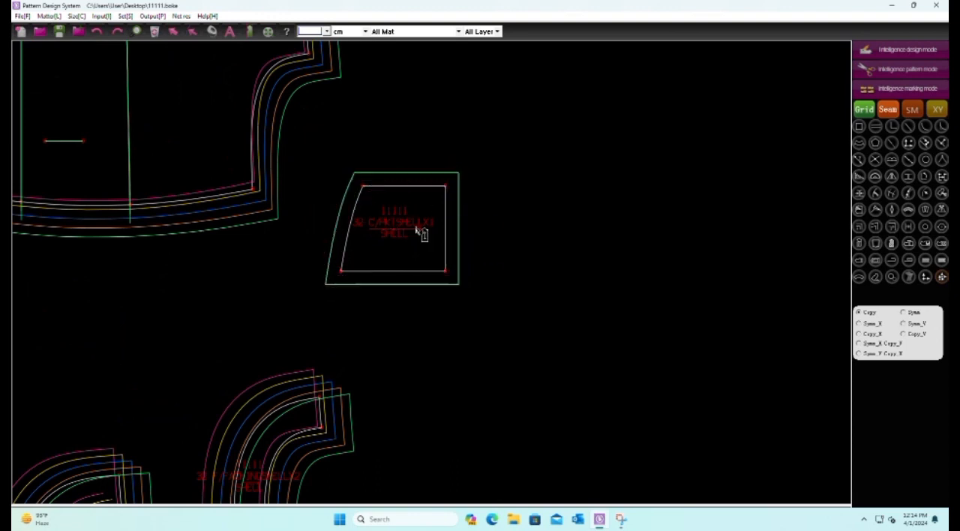
# Draw a short horizontal reference line inside the C/PKT piece, below its grain line
pyautogui.click(896, 69)
pyautogui.scroll(2, 491, 167)
pyautogui.click(246, 338)
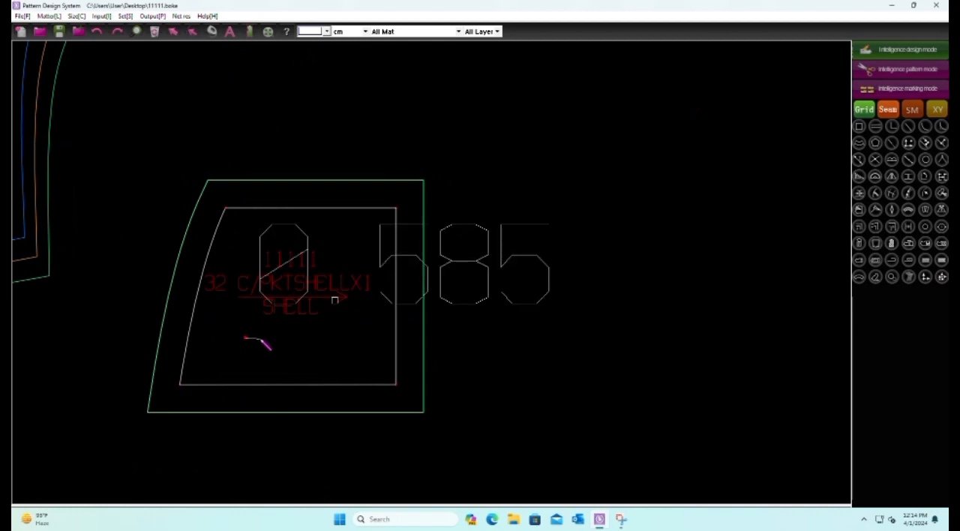
pyautogui.click(269, 338)
pyautogui.press('Return')
# Select the C/PKT piece with its inner short line and apply Delete link
pyautogui.moveTo(130, 208); pyautogui.dragTo(427, 426)
pyautogui.rightClick(472, 290)
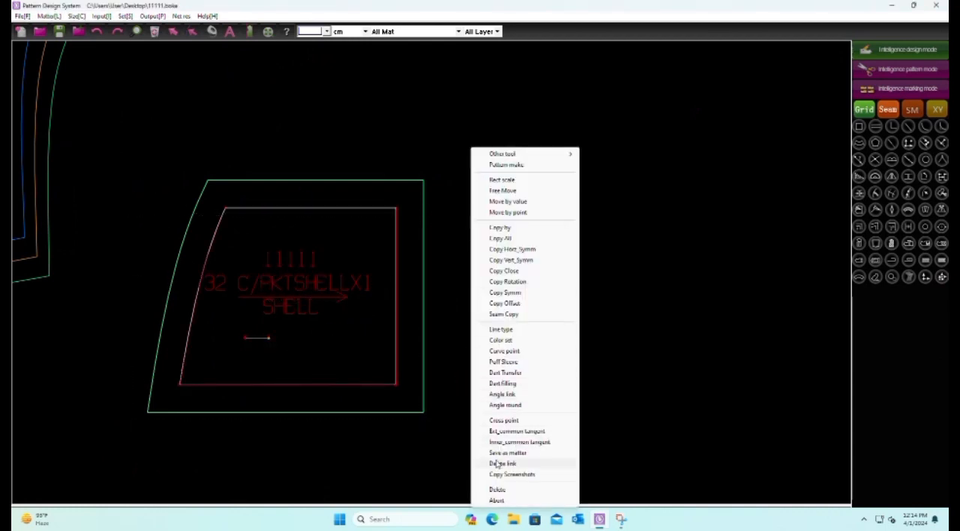
pyautogui.click(501, 463)
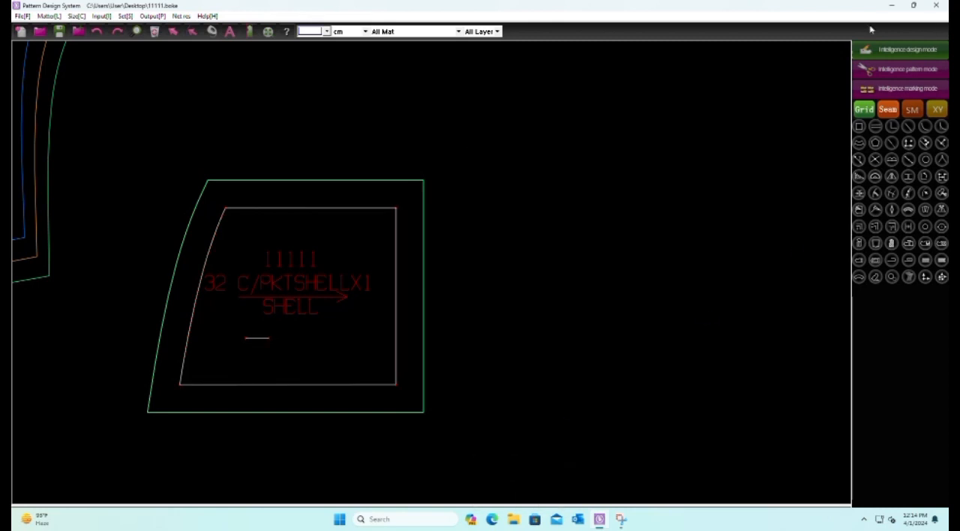
# Align the C/PKT piece's graded sizes on the short line inside it
pyautogui.click(907, 68)
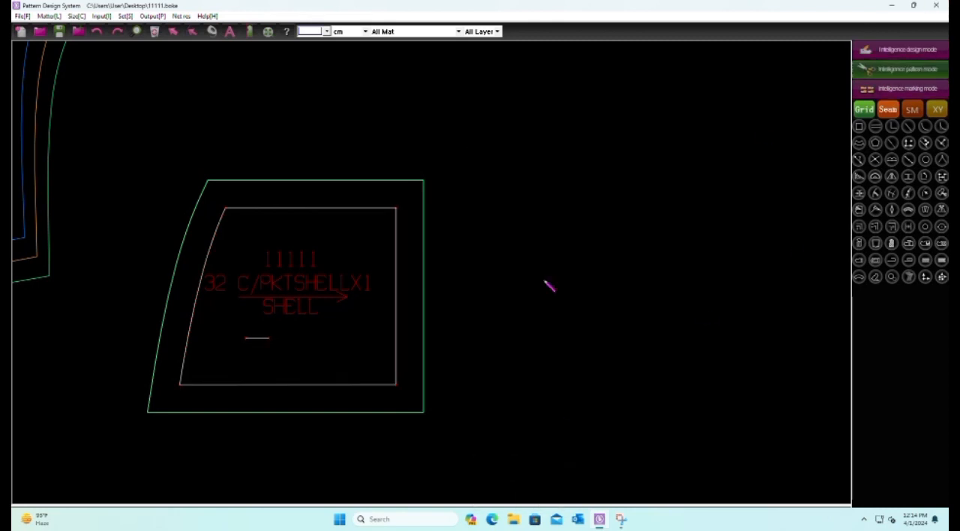
pyautogui.click(256, 342)
pyautogui.click(909, 276)
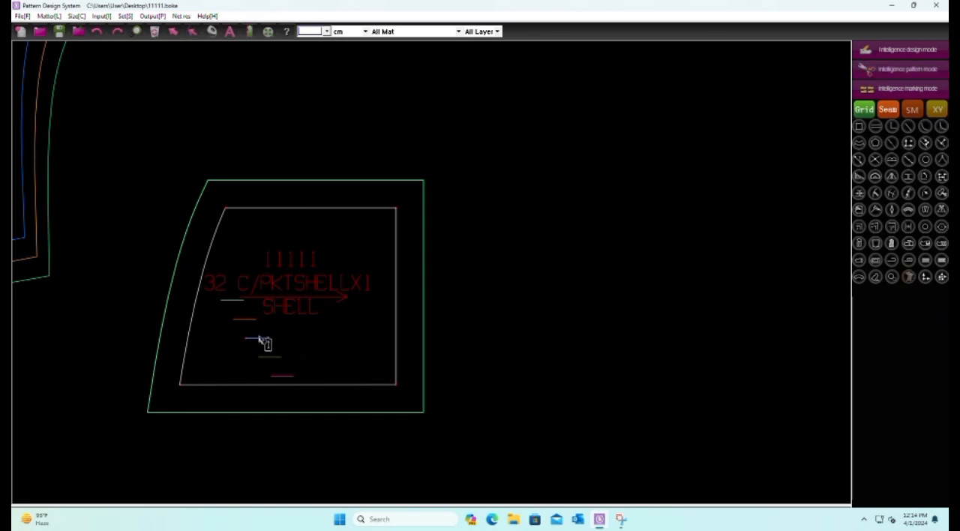
pyautogui.click(257, 344)
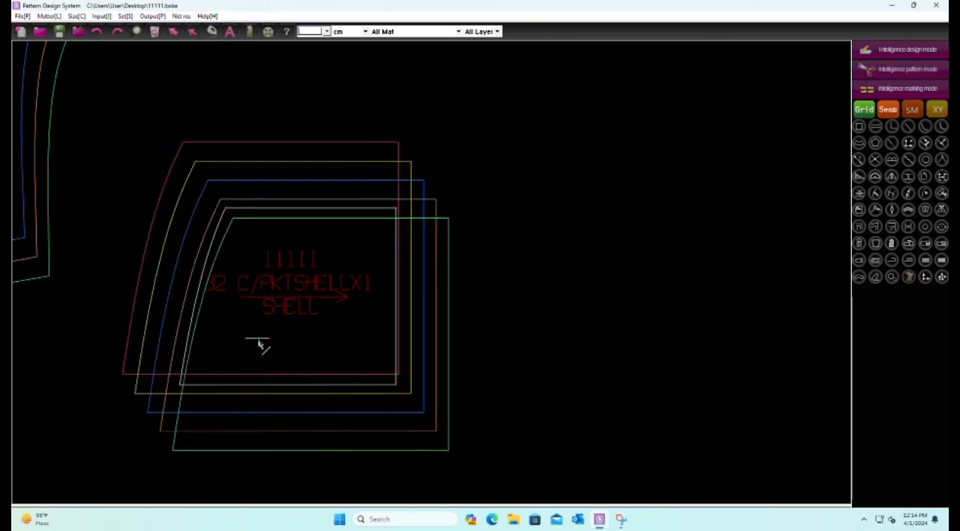
pyautogui.scroll(-3, 521, 237)
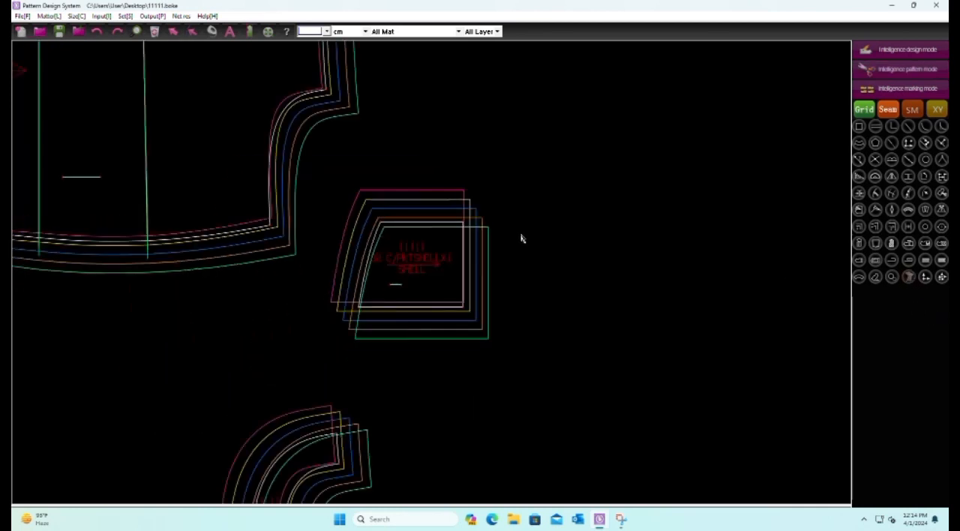
# Copy the point scales from the corners of the small shape inside the rounded pocket piece to the matching corners of the C/PKT piece
pyautogui.click(941, 277)
pyautogui.scroll(-2, 683, 184)
pyautogui.scroll(4, 343, 274)
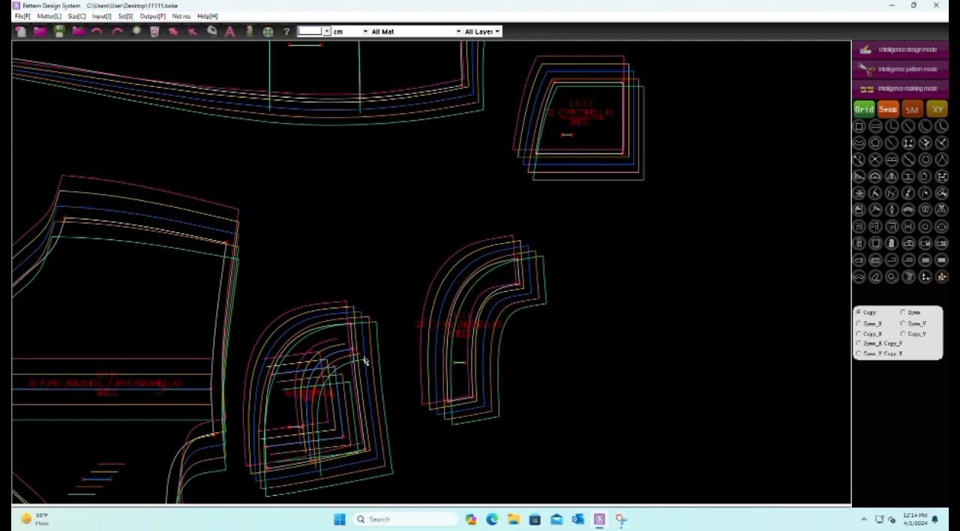
pyautogui.moveTo(349, 440); pyautogui.dragTo(360, 445)
pyautogui.moveTo(614, 144); pyautogui.dragTo(628, 159)
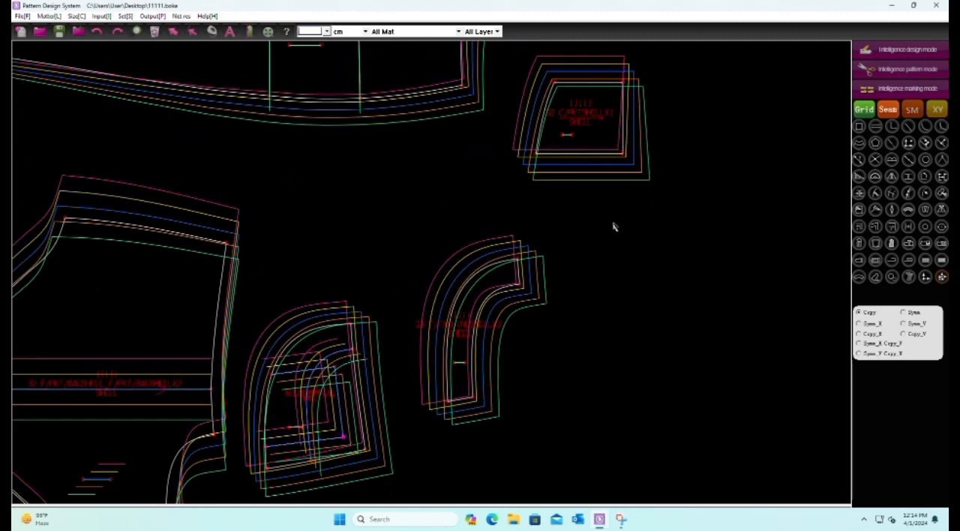
pyautogui.click(334, 365)
pyautogui.moveTo(629, 85); pyautogui.dragTo(633, 89)
pyautogui.click(272, 372)
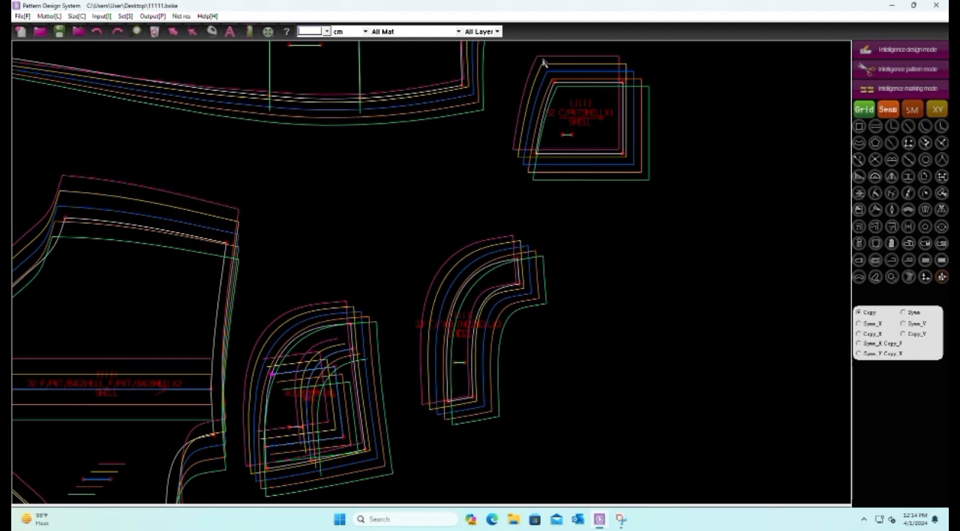
pyautogui.scroll(-5, 522, 325)
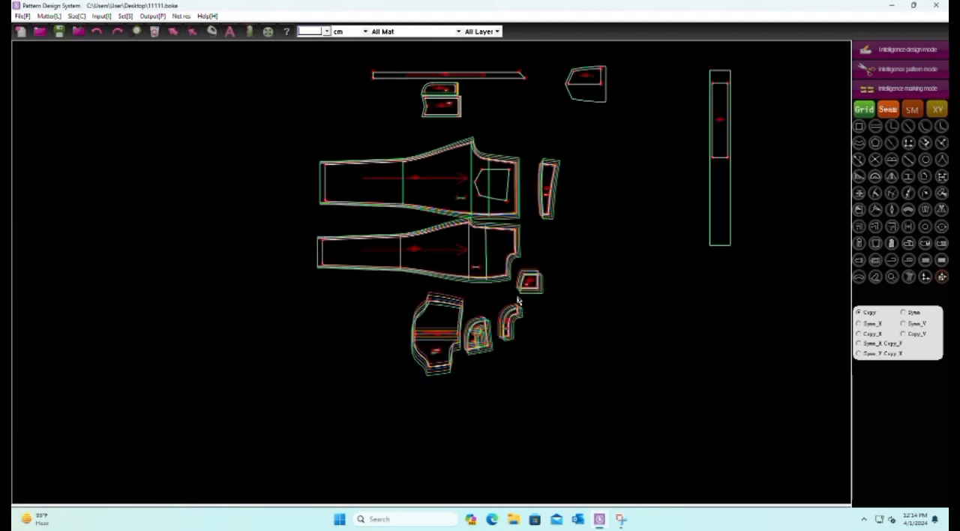
pyautogui.scroll(2, 383, 242)
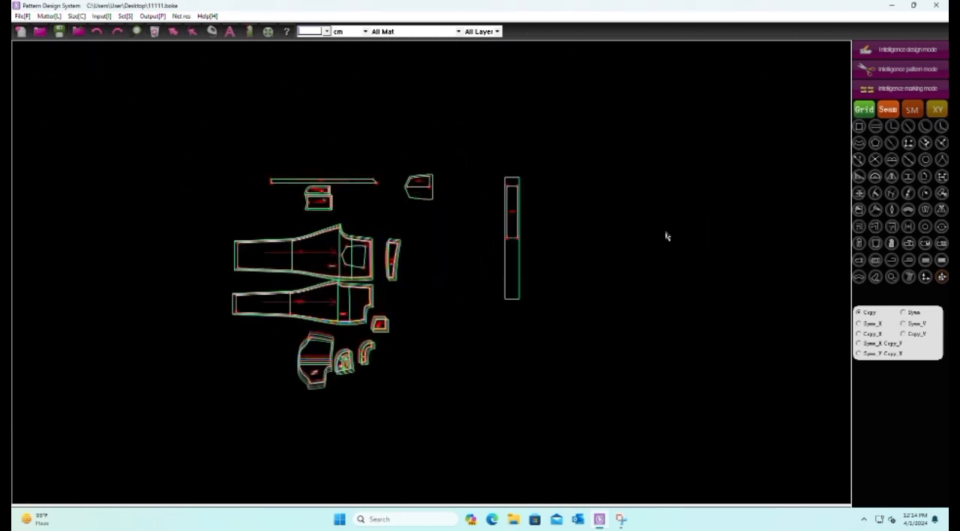
# Set the vertical point scale of the waistband's two upper inner corners to 2 for all sizes
pyautogui.click(915, 52)
pyautogui.scroll(3, 600, 160)
pyautogui.moveTo(401, 166); pyautogui.dragTo(482, 213)
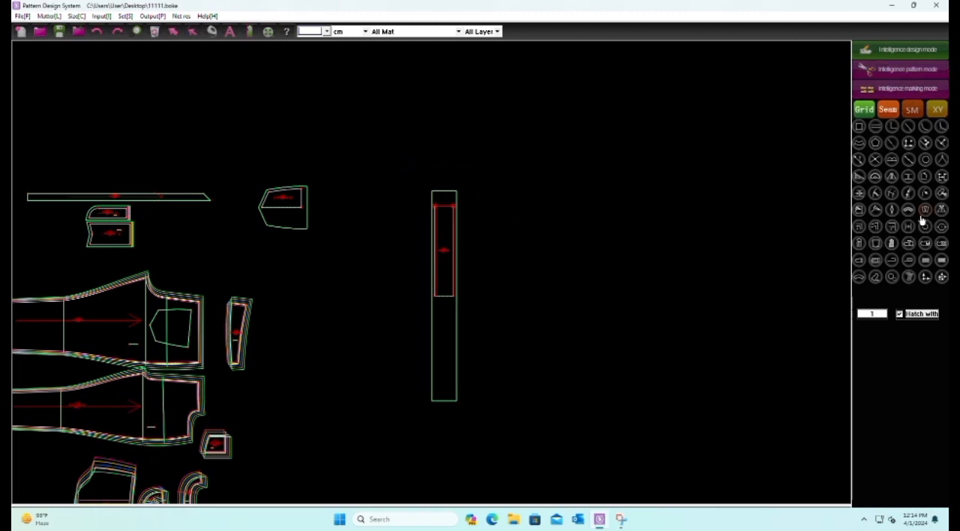
pyautogui.click(925, 278)
pyautogui.scroll(4, 496, 204)
pyautogui.moveTo(424, 137)
pyautogui.mouseDown()
pyautogui.moveTo(564, 207)
pyautogui.moveTo(555, 217)
pyautogui.mouseUp()
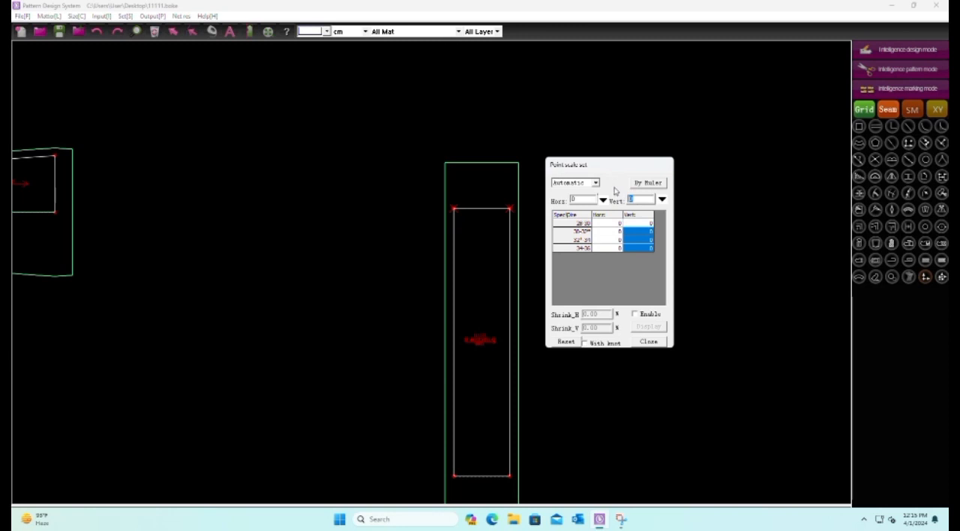
pyautogui.write('2')
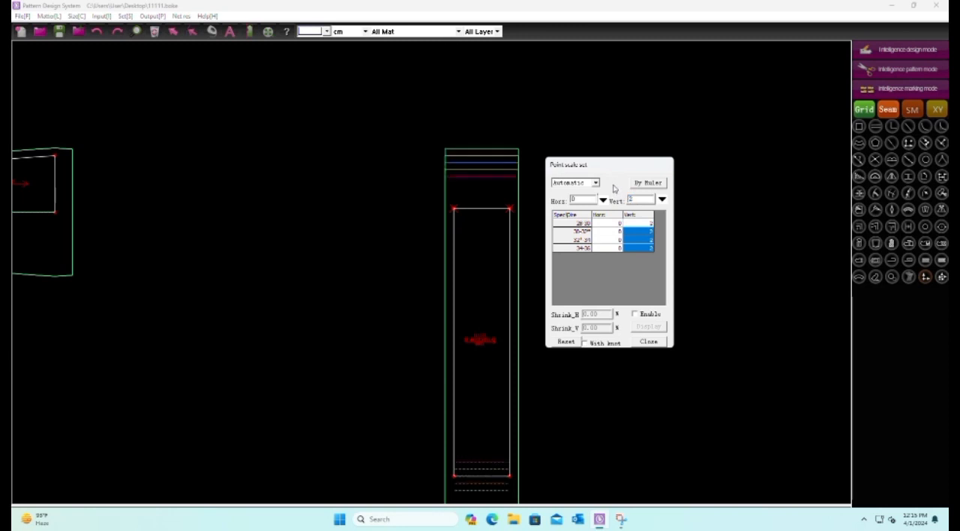
pyautogui.rightClick(776, 87)
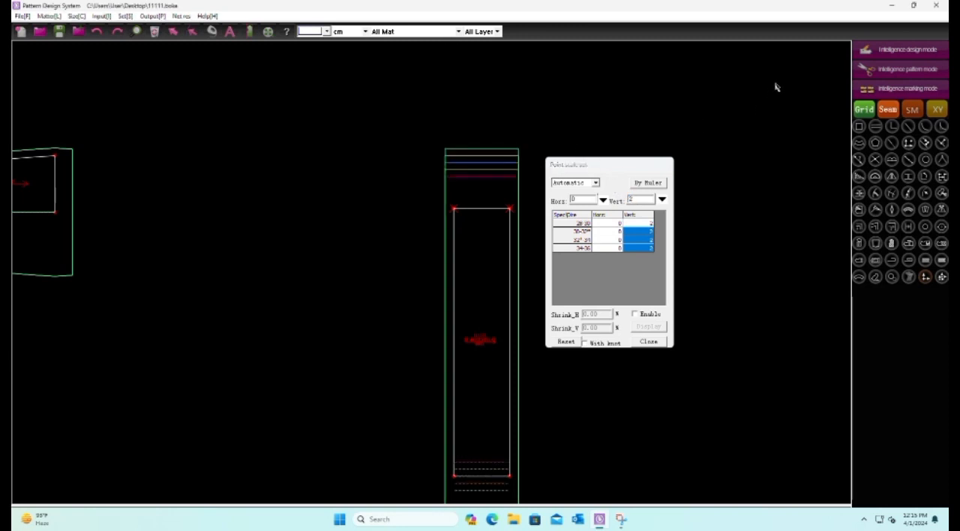
# Draw a short horizontal reference line inside the waistband above its grain line and apply Delete link to the piece and line
pyautogui.click(474, 300)
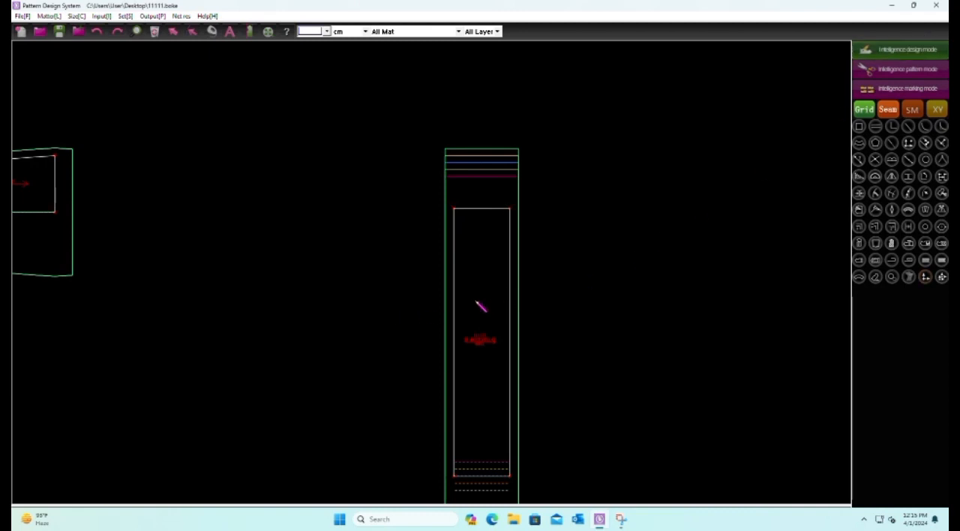
pyautogui.click(494, 300)
pyautogui.rightClick(494, 301)
pyautogui.moveTo(417, 210); pyautogui.dragTo(662, 355)
pyautogui.rightClick(663, 355)
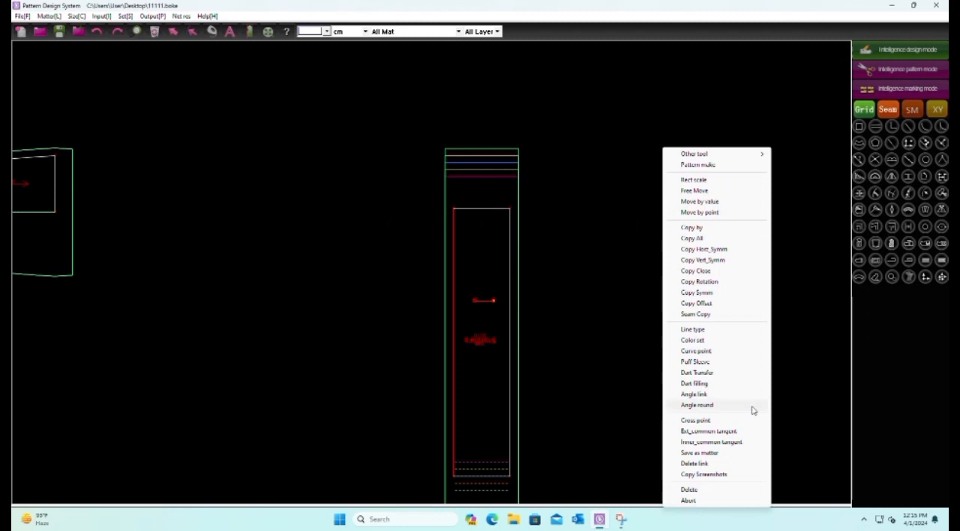
pyautogui.click(719, 464)
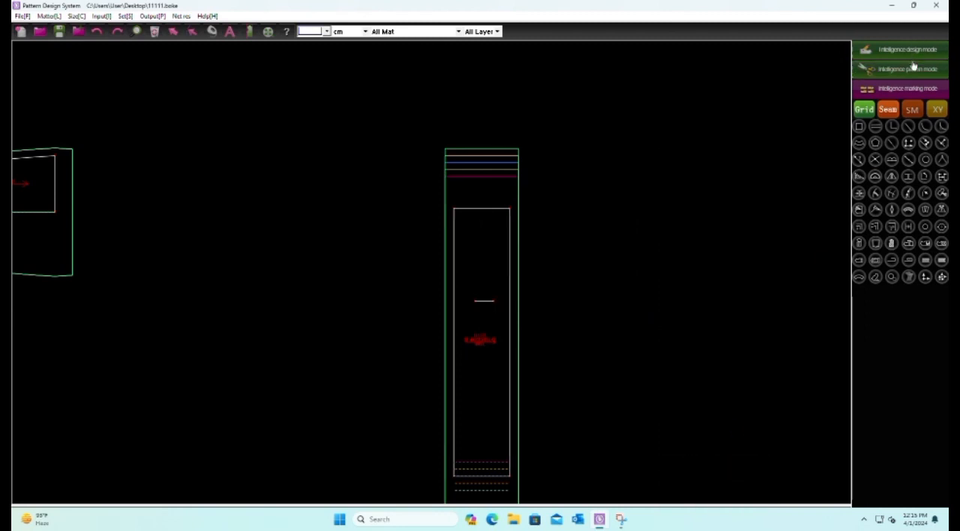
# Align the waistband's graded sizes on the short line inside it and save the file
pyautogui.scroll(2, 518, 294)
pyautogui.scroll(3, 404, 346)
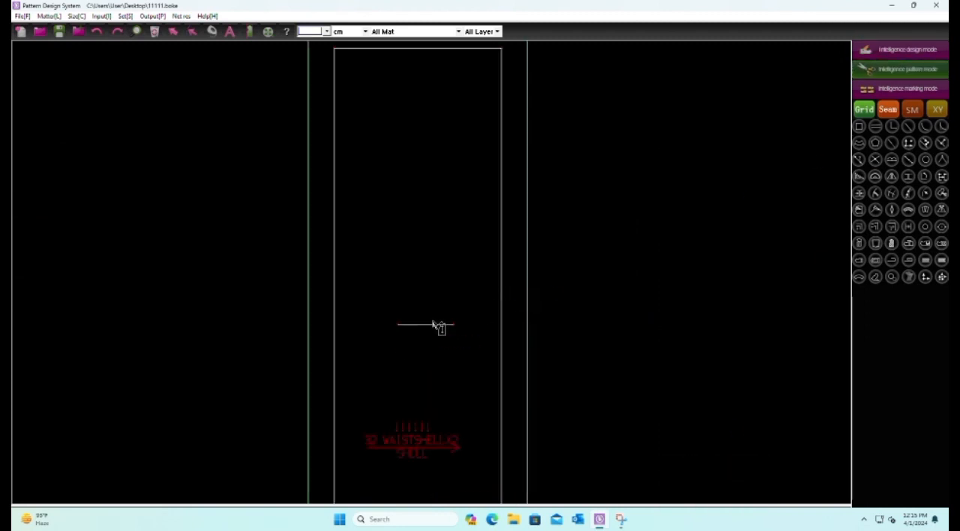
pyautogui.click(428, 325)
pyautogui.scroll(-2, 427, 324)
pyautogui.click(909, 276)
pyautogui.click(432, 328)
pyautogui.scroll(-3, 433, 346)
pyautogui.scroll(-3, 529, 218)
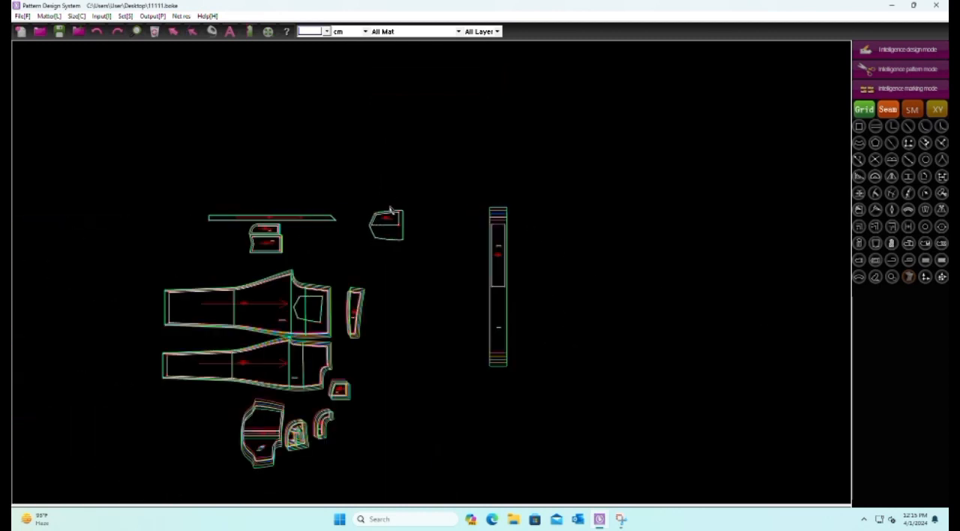
pyautogui.click(59, 32)
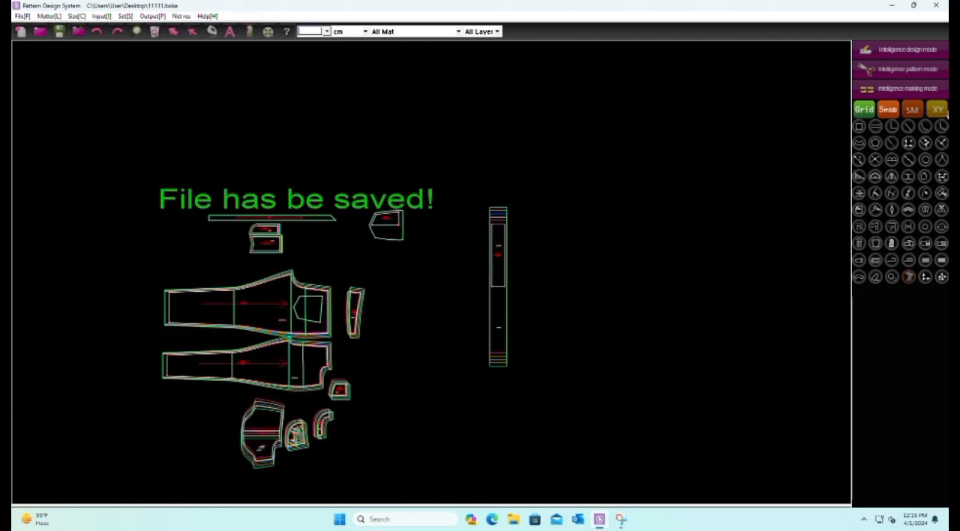
# Move the waistband close to the trouser panels and the back pocket beside the front panel above the C/PKT piece, and save the file
pyautogui.moveTo(506, 235); pyautogui.dragTo(399, 292)
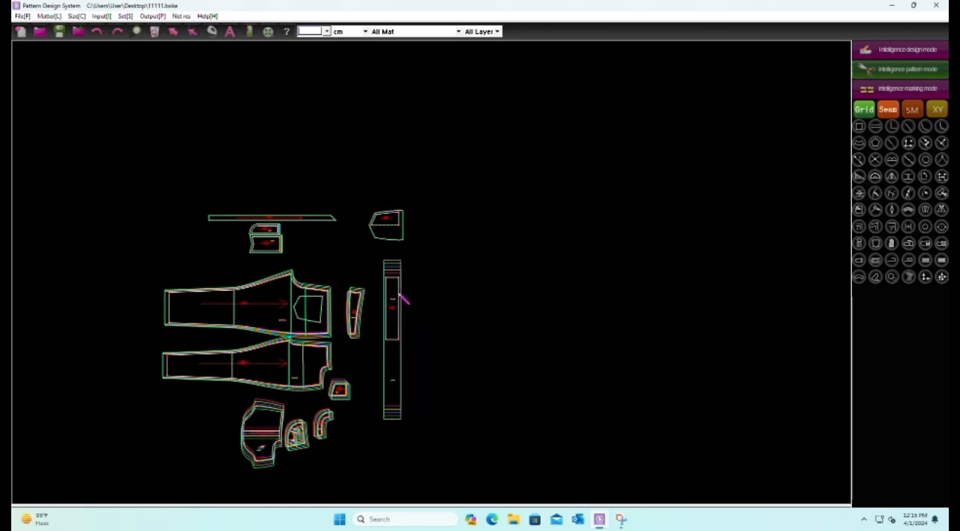
pyautogui.moveTo(364, 264); pyautogui.dragTo(441, 322)
pyautogui.moveTo(407, 294); pyautogui.dragTo(155, 309)
pyautogui.moveTo(387, 205); pyautogui.dragTo(420, 338)
pyautogui.scroll(3, 411, 341)
pyautogui.scroll(3, 407, 337)
pyautogui.moveTo(373, 96); pyautogui.dragTo(409, 176)
pyautogui.scroll(-5, 482, 213)
pyautogui.click(360, 275)
pyautogui.scroll(4, 341, 283)
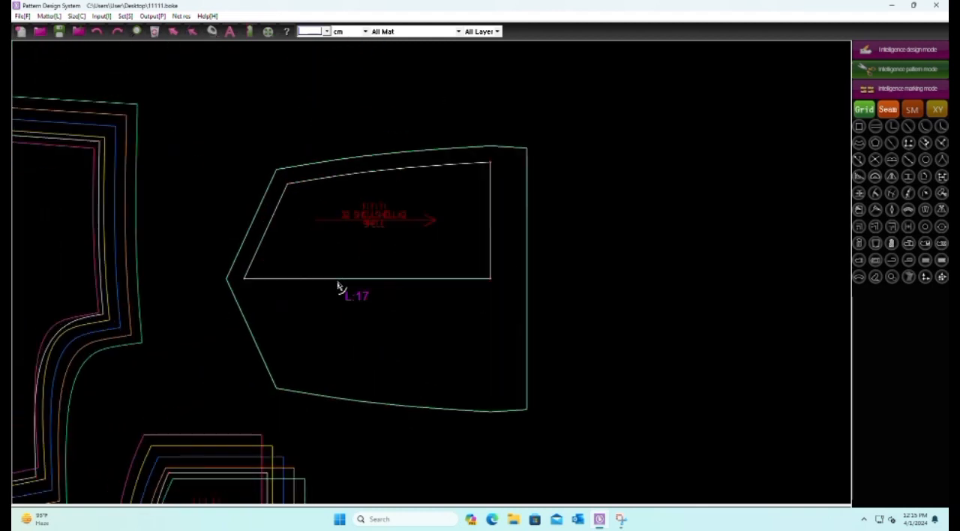
pyautogui.click(55, 30)
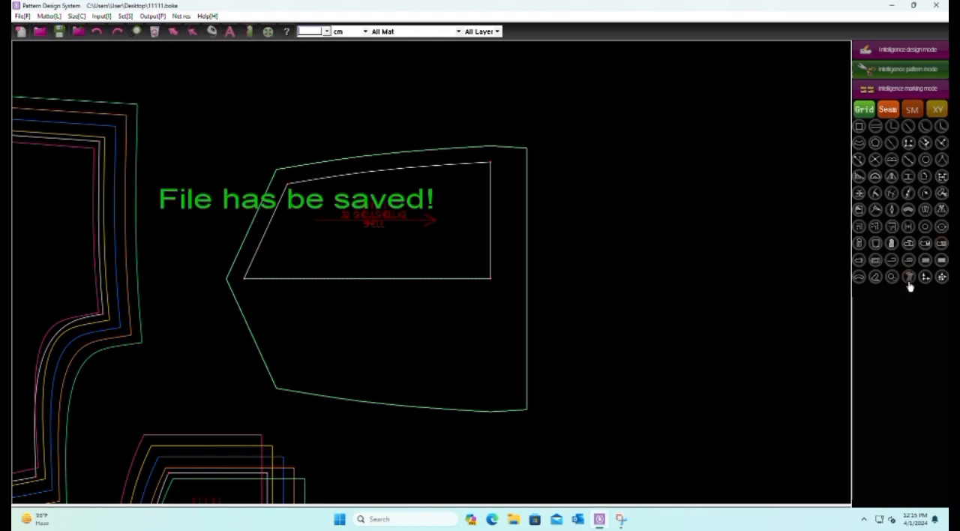
# Set the vertical point scale of the back pocket's upper right inner corner to .25 for all sizes
pyautogui.click(924, 278)
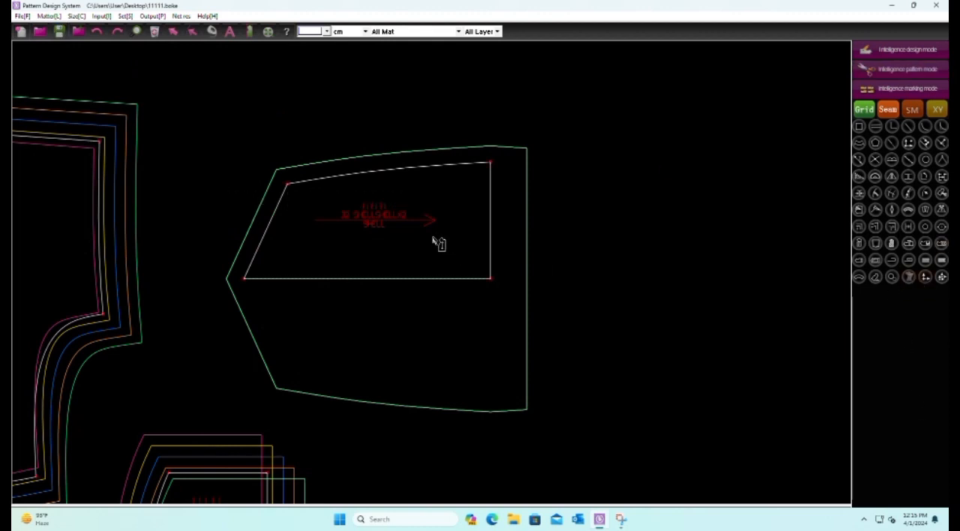
pyautogui.scroll(-3, 407, 317)
pyautogui.scroll(3, 410, 306)
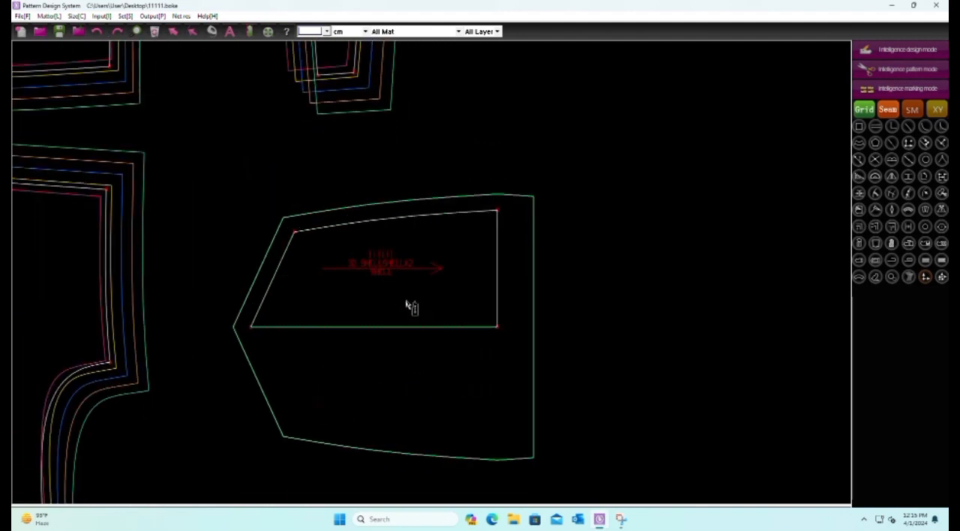
pyautogui.moveTo(456, 178); pyautogui.dragTo(545, 278)
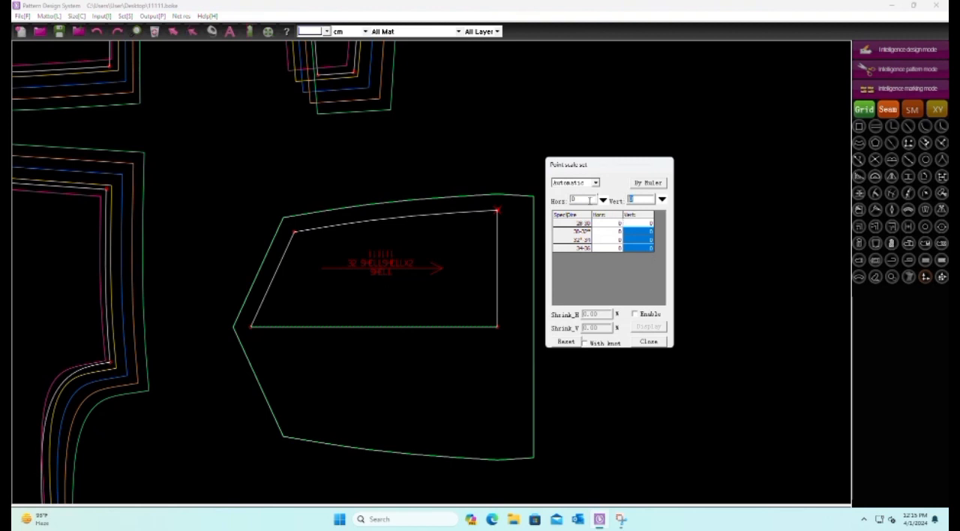
pyautogui.write('.25')
pyautogui.press('Return')
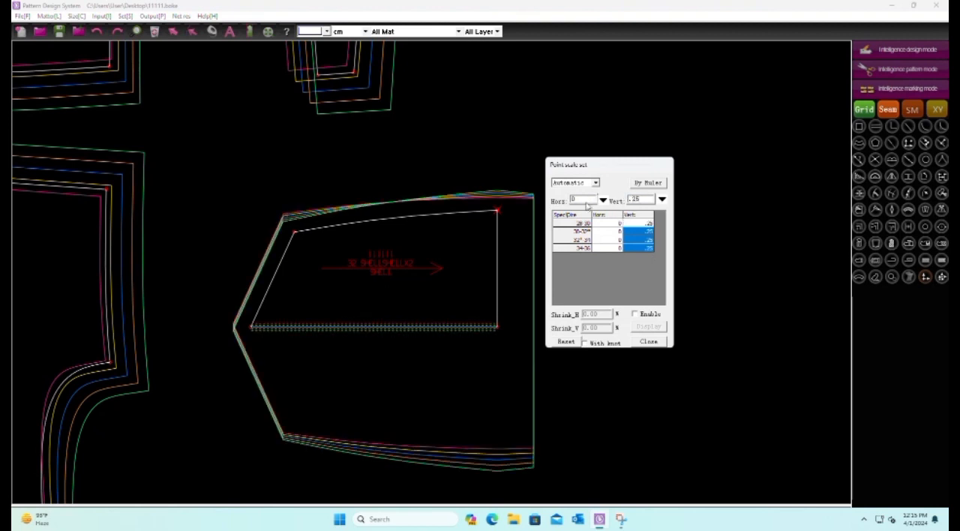
# Set the horizontal point scale of the back pocket's upper left inner corner to -.25 for all sizes
pyautogui.moveTo(239, 164); pyautogui.dragTo(337, 276)
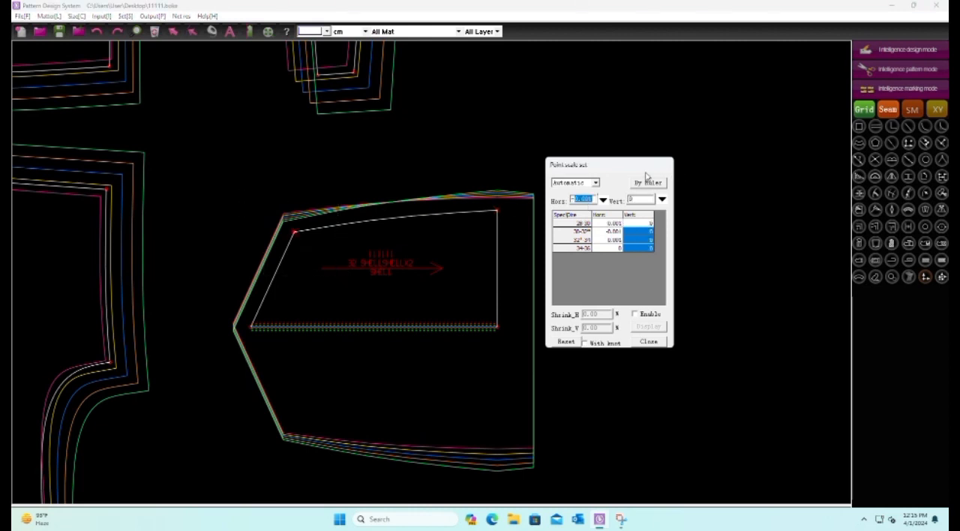
pyautogui.write('-.25')
pyautogui.press('Return')
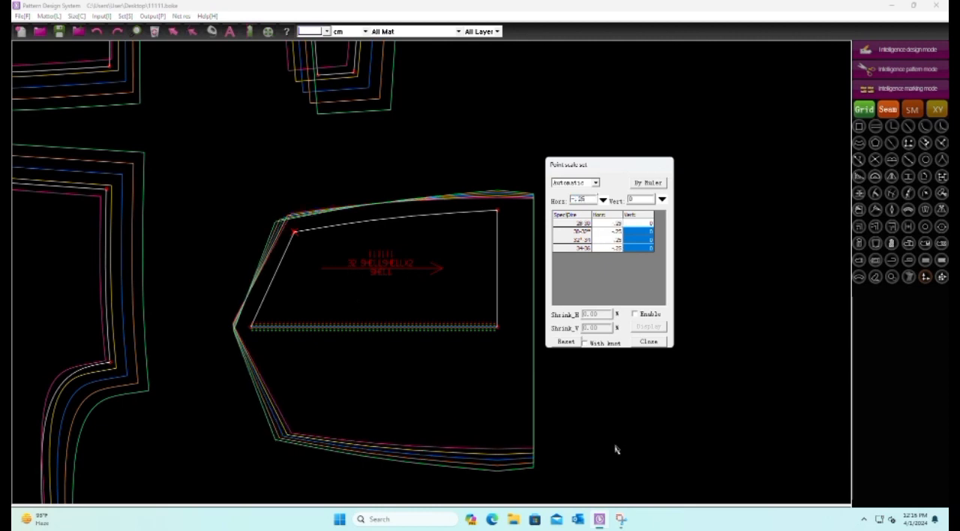
pyautogui.scroll(-1, 604, 440)
pyautogui.click(648, 342)
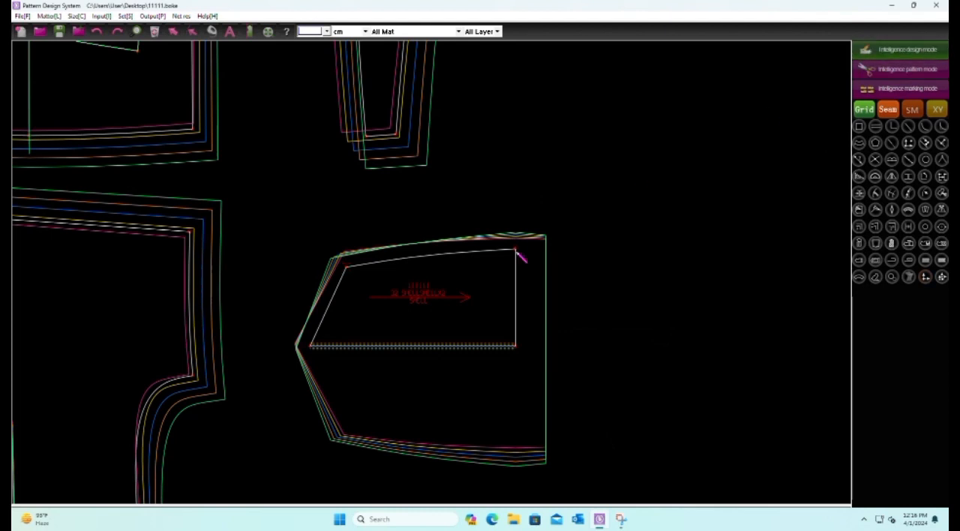
# Draw a short horizontal reference line inside the back pocket below its grain line and apply Delete link to the selected lines
pyautogui.scroll(1, 460, 343)
pyautogui.click(451, 318)
pyautogui.click(484, 317)
pyautogui.moveTo(640, 267); pyautogui.dragTo(297, 413)
pyautogui.rightClick(782, 209)
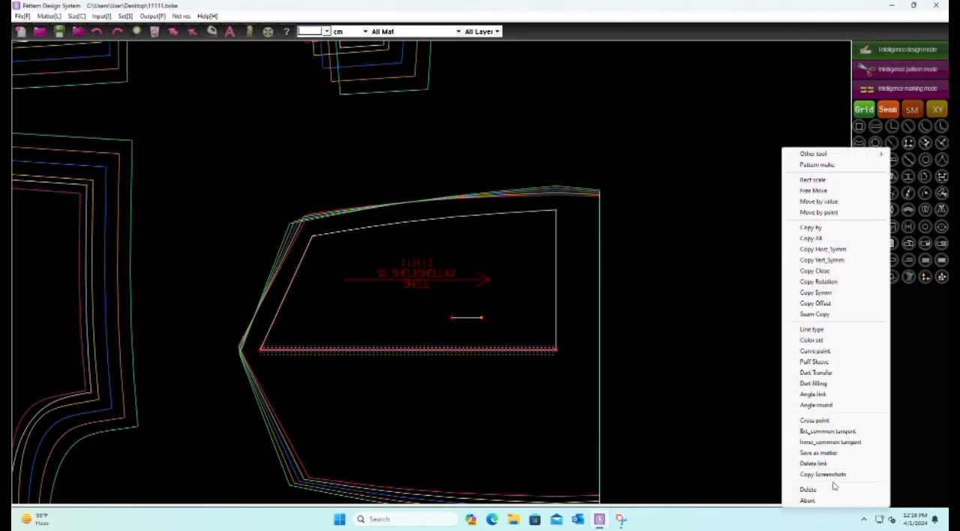
pyautogui.click(829, 464)
# Align the back pocket's graded sizes on the short line inside it
pyautogui.click(904, 66)
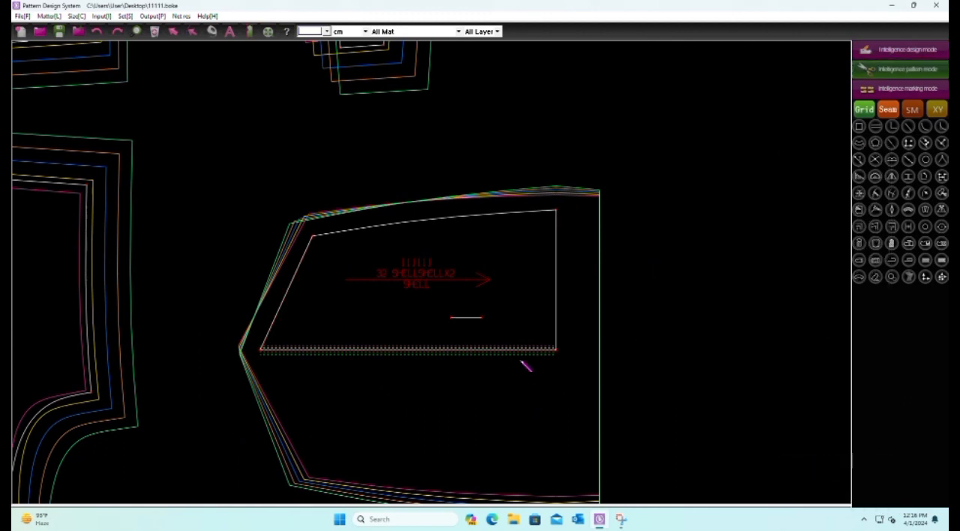
pyautogui.click(468, 320)
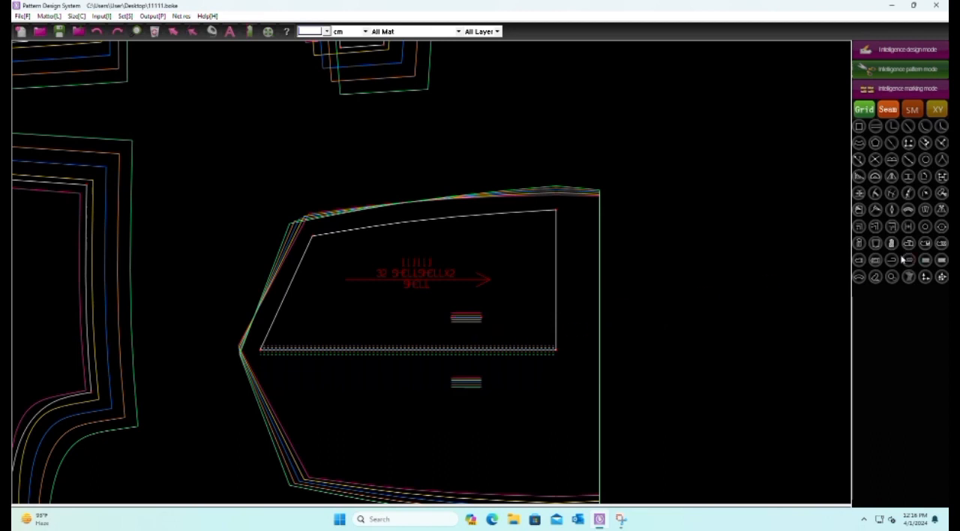
pyautogui.click(908, 277)
pyautogui.scroll(5, 450, 316)
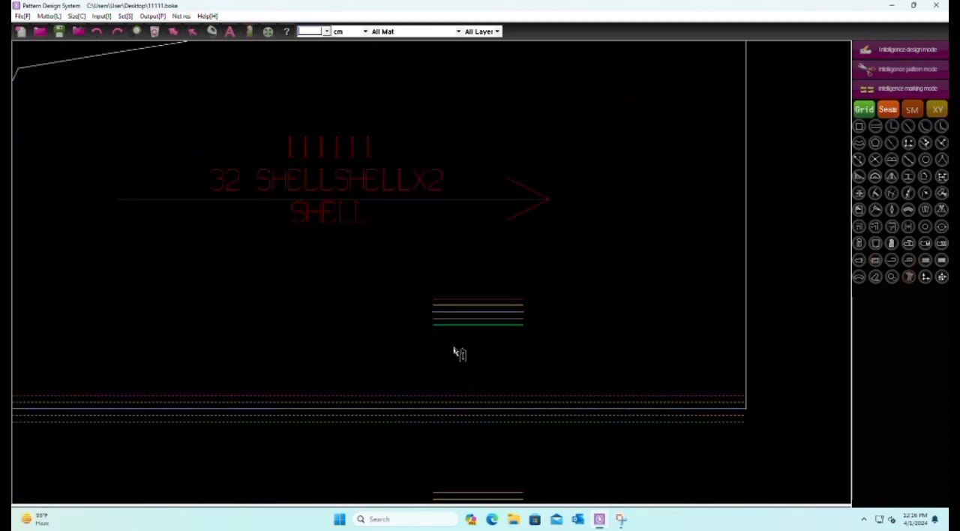
pyautogui.scroll(-5, 477, 307)
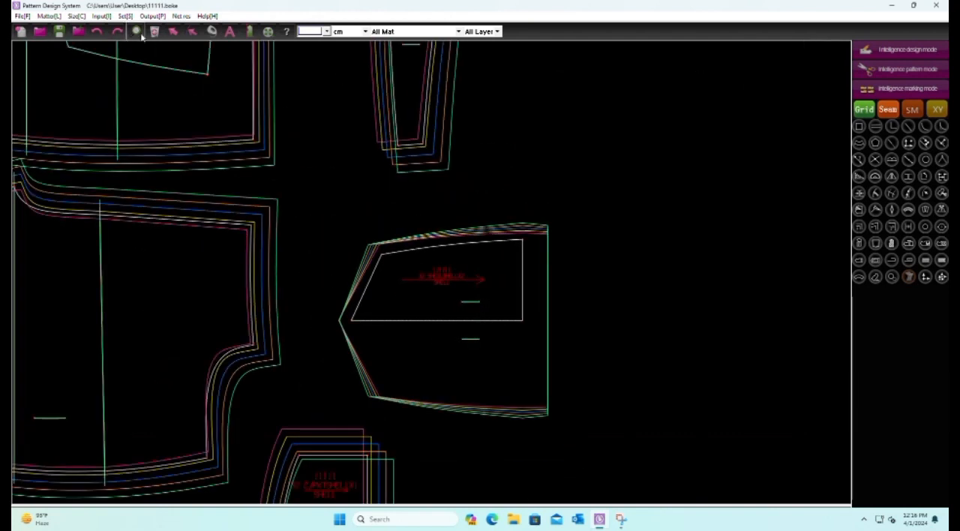
# Save the pattern on the Desktop as 11111, replacing the existing file
pyautogui.click(78, 33)
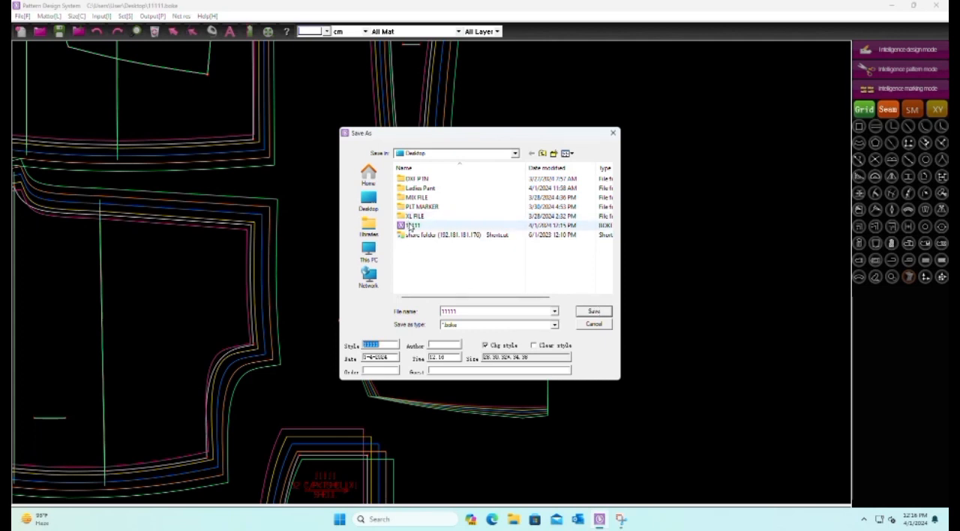
pyautogui.click(432, 225)
pyautogui.click(593, 311)
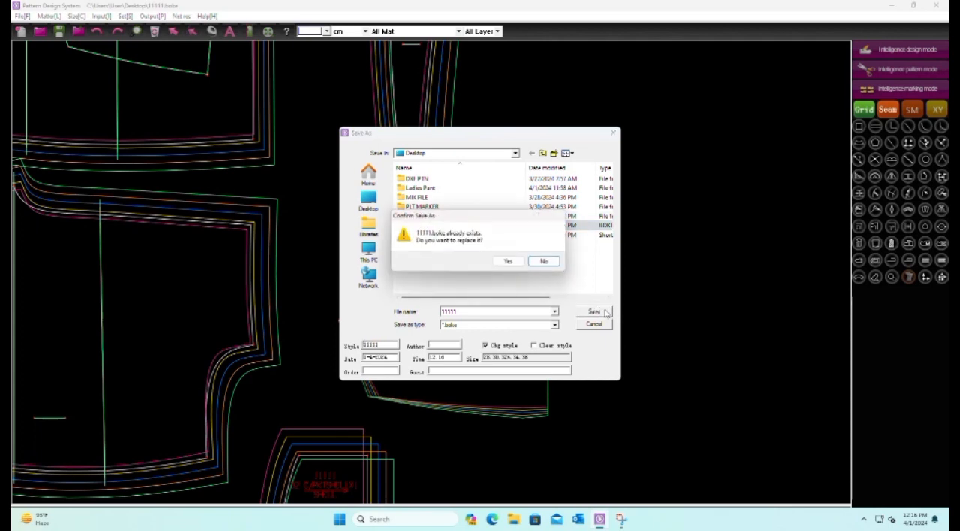
pyautogui.click(511, 267)
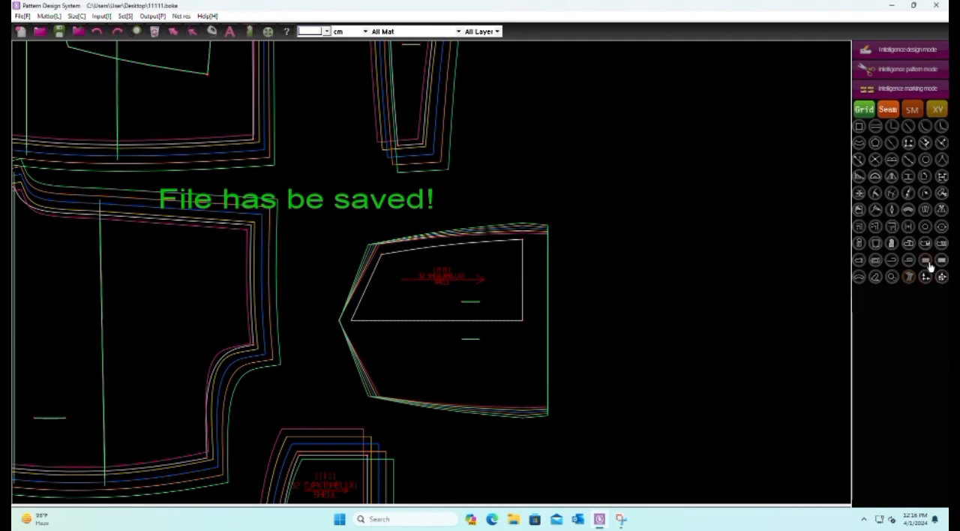
# Copy the point scale of the back pocket's upper right inner corner to its upper left inner corner
pyautogui.click(942, 276)
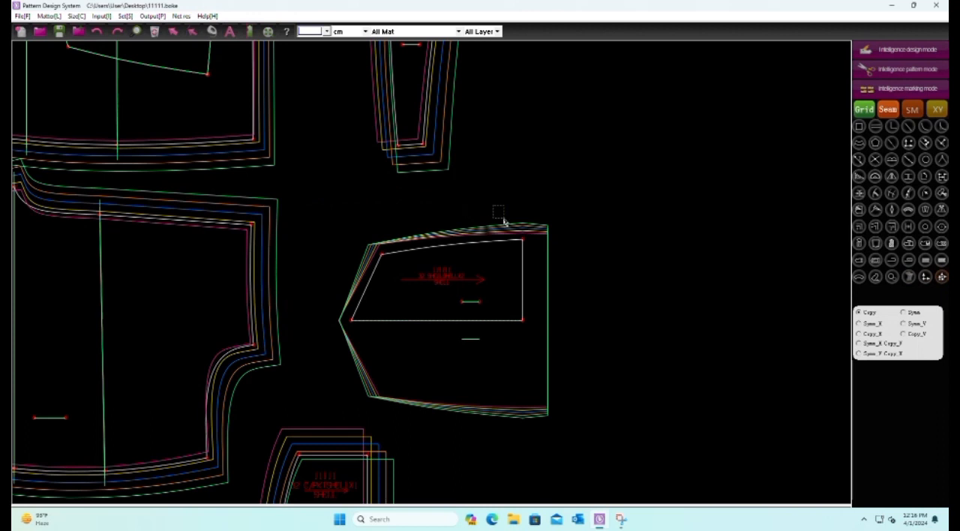
pyautogui.moveTo(358, 224); pyautogui.dragTo(399, 266)
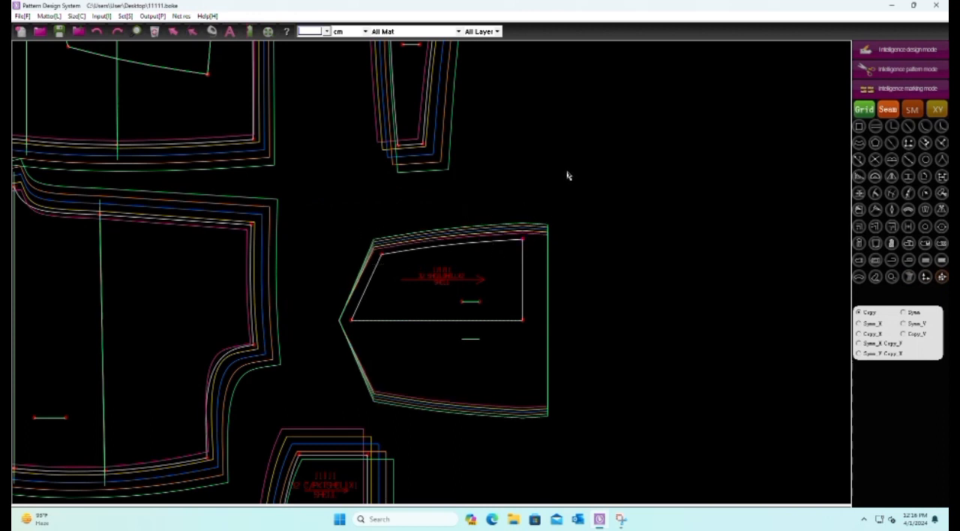
# Save the trouser pattern file 11111 with the back pocket's copied point scale
pyautogui.scroll(-5, 540, 251)
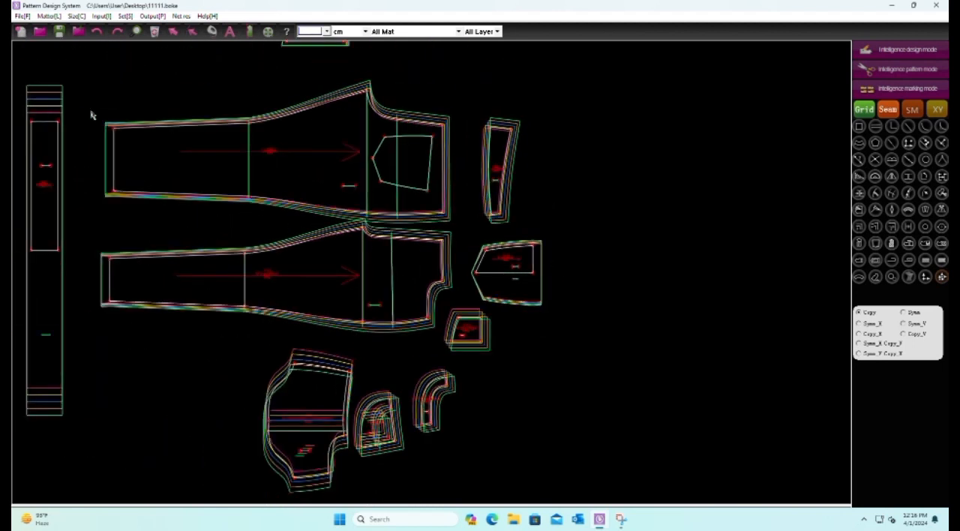
pyautogui.click(63, 33)
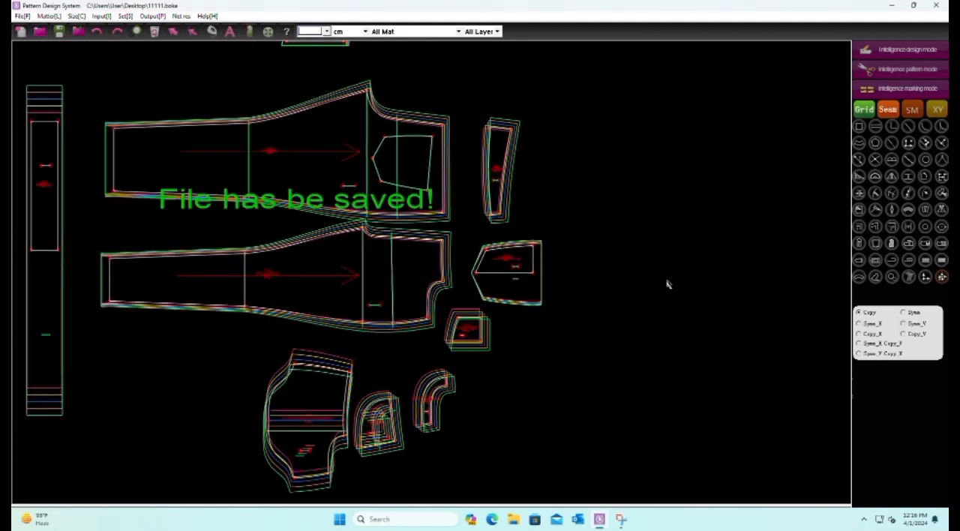
# Examine the graded size lines on the trouser legs, waistband, pocket pieces and fly pieces for even spacing and alignment
pyautogui.scroll(-4, 651, 350)
pyautogui.scroll(4, 567, 306)
pyautogui.scroll(-4, 563, 300)
pyautogui.scroll(3, 497, 208)
pyautogui.scroll(-3, 400, 174)
pyautogui.scroll(4, 495, 323)
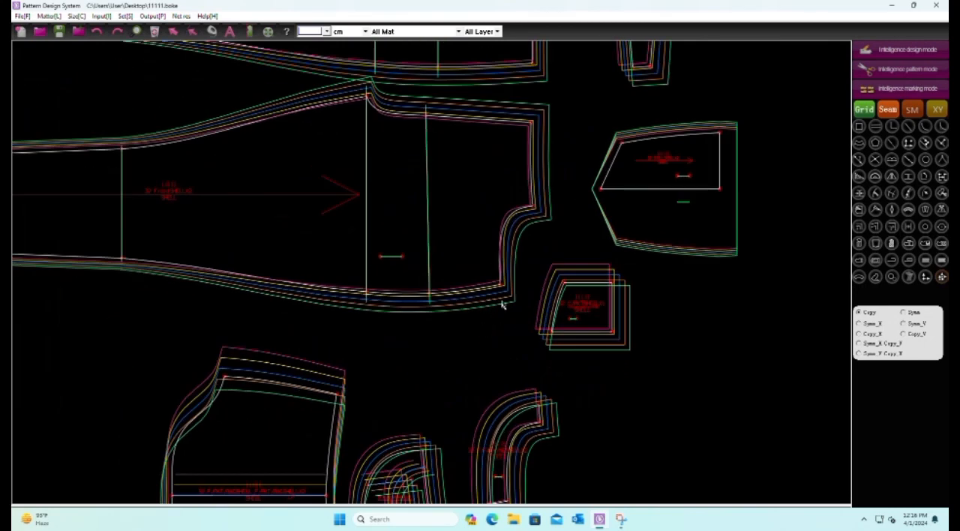
pyautogui.scroll(3, 419, 397)
pyautogui.scroll(-4, 413, 397)
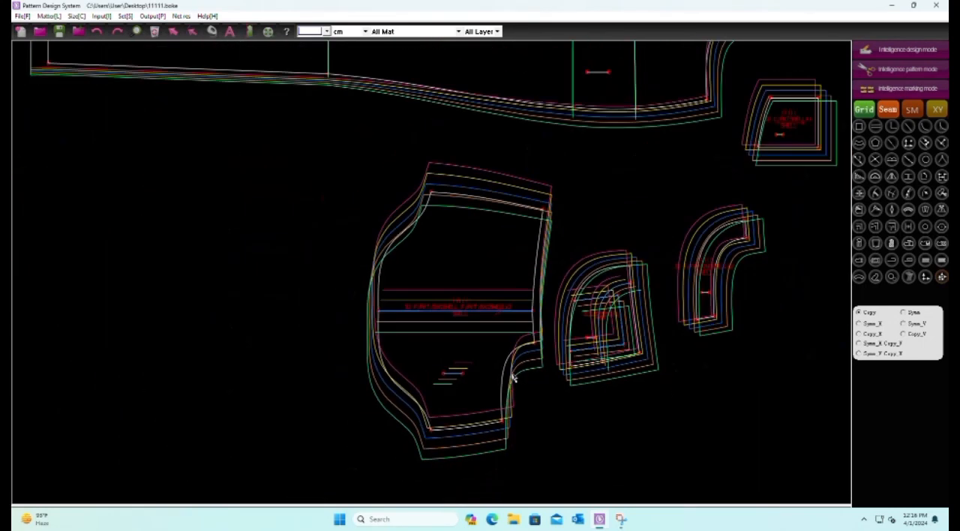
pyautogui.scroll(2, 720, 326)
pyautogui.scroll(1, 718, 324)
pyautogui.scroll(-2, 665, 357)
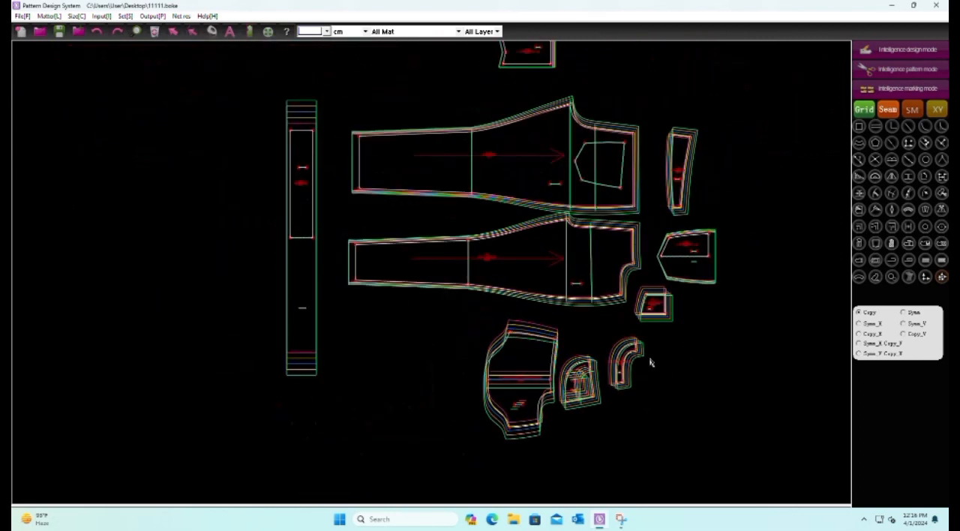
# Save the fully graded pattern once more under its existing name 11111
pyautogui.click(60, 33)
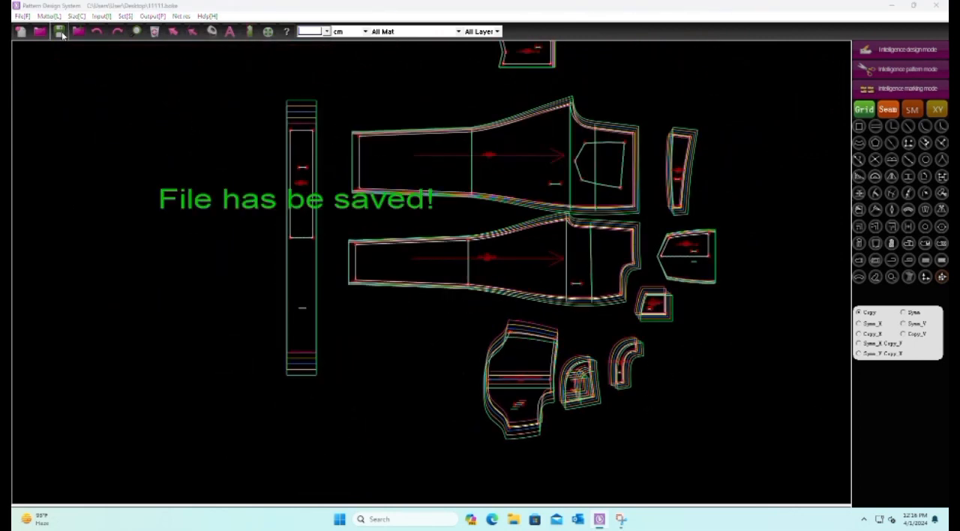